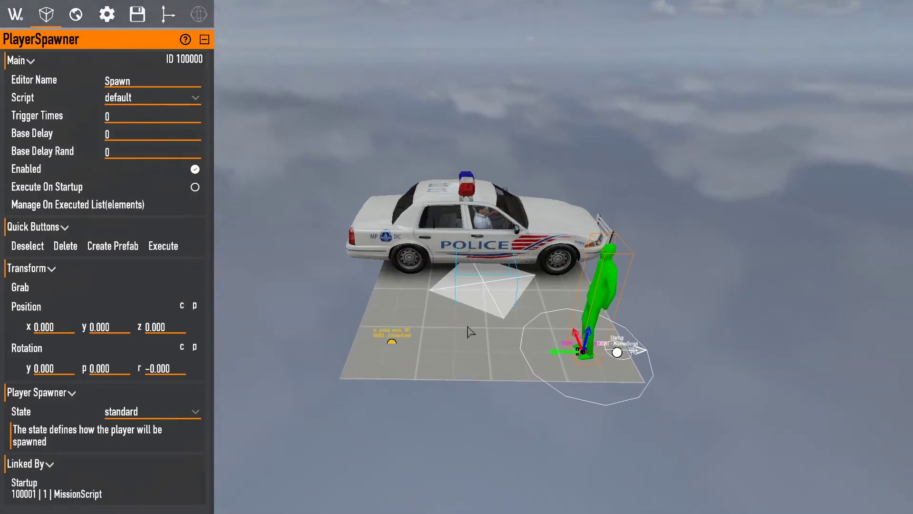
Delete the mkp_int_floor_4x4m_a floor unit beneath the police car and player spawner
{"action": "left_click", "coordinate": [469, 330]}
{"action": "scroll", "coordinate": [469, 330], "scroll_direction": "down", "scroll_amount": 5}
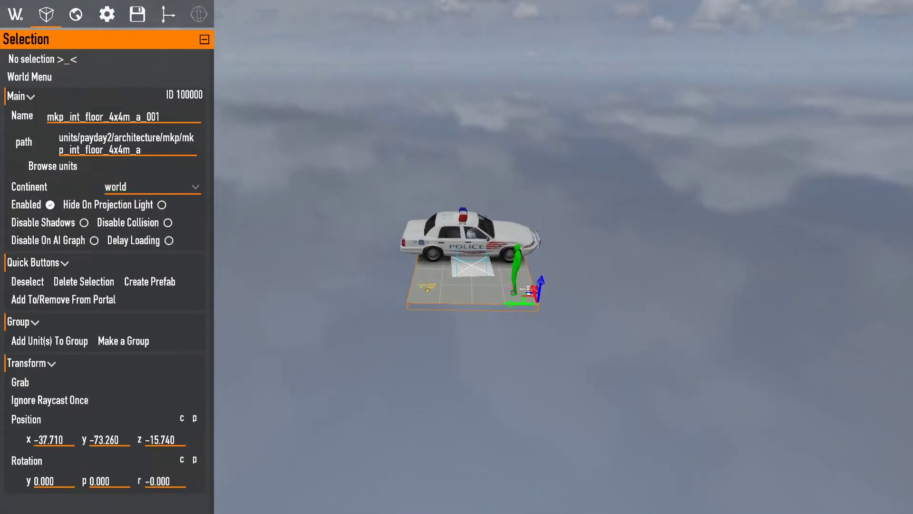
{"action": "scroll", "coordinate": [463, 275], "scroll_direction": "up", "scroll_amount": 5}
{"action": "key", "text": "Delete"}
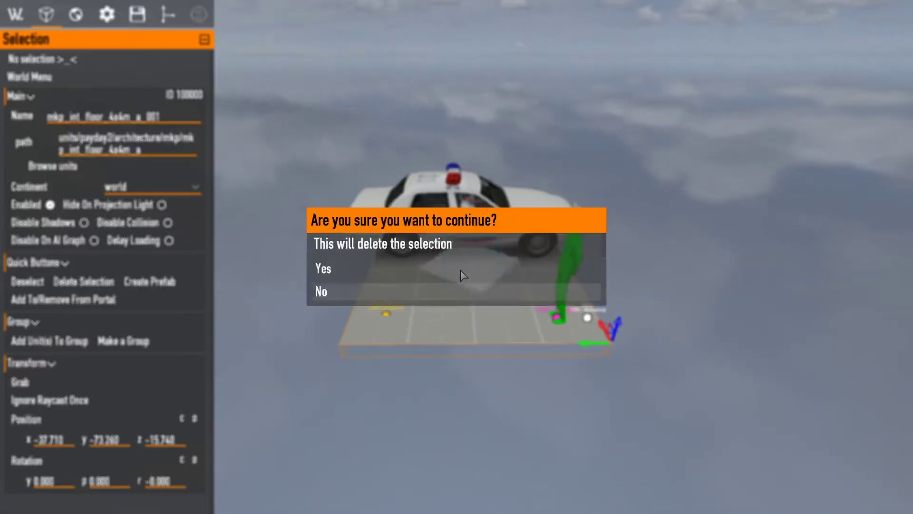
{"action": "left_click", "coordinate": [459, 273]}
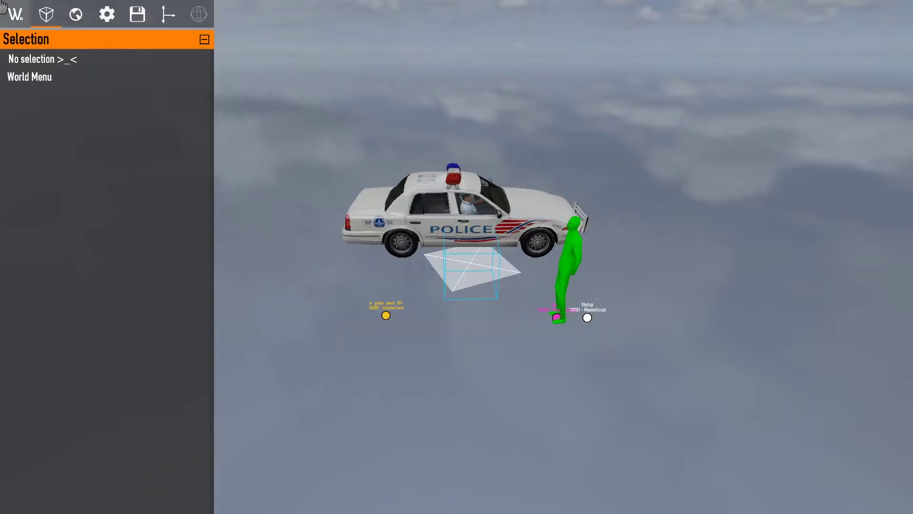
Load the unit units/test/jocke/oneplanetorulethemall from the levels/narratives/bain/roberts/editor_only package
{"action": "left_click", "coordinate": [16, 14]}
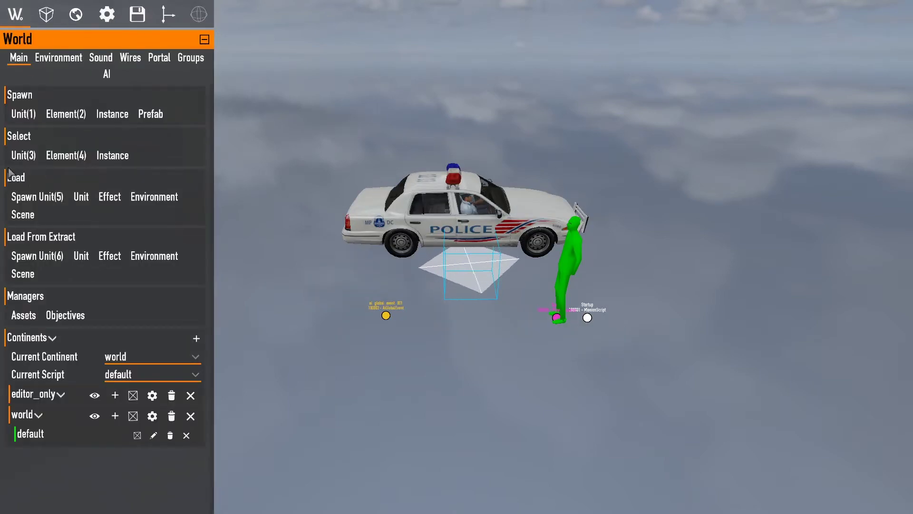
{"action": "left_click", "coordinate": [81, 196]}
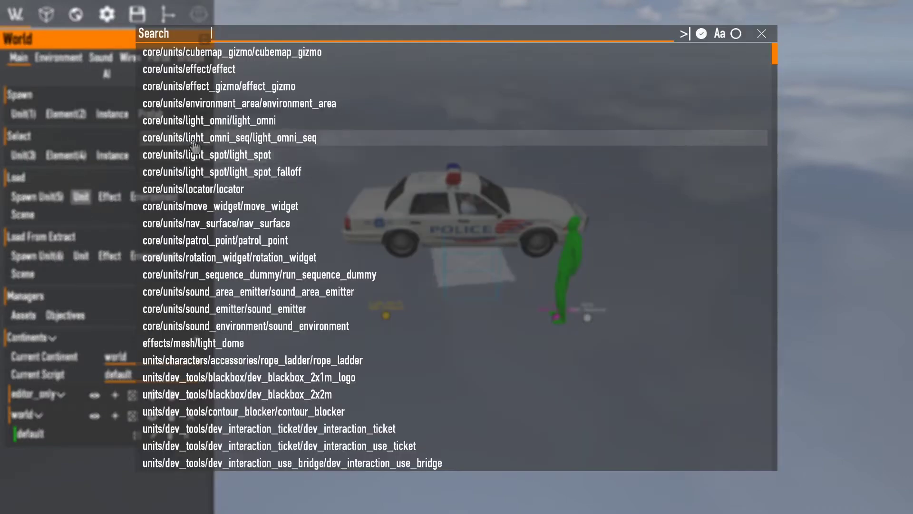
{"action": "type", "text": "one"}
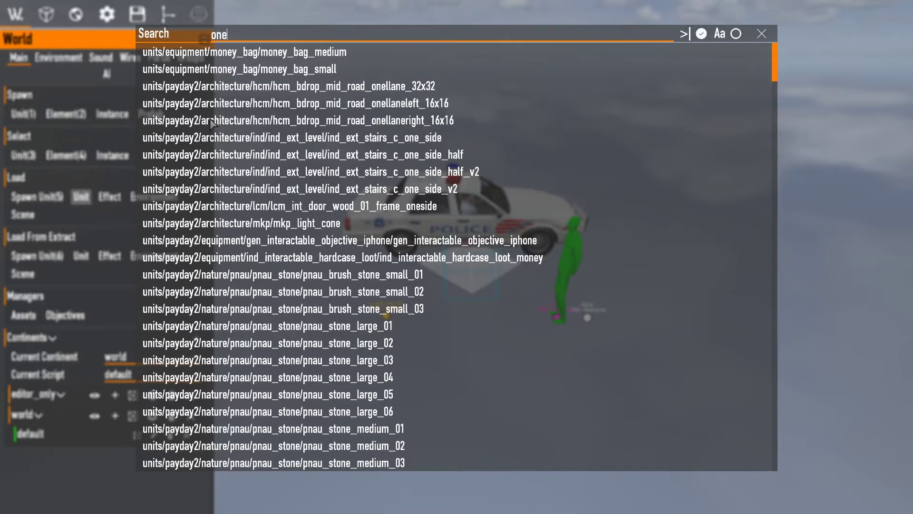
{"action": "type", "text": "plane"}
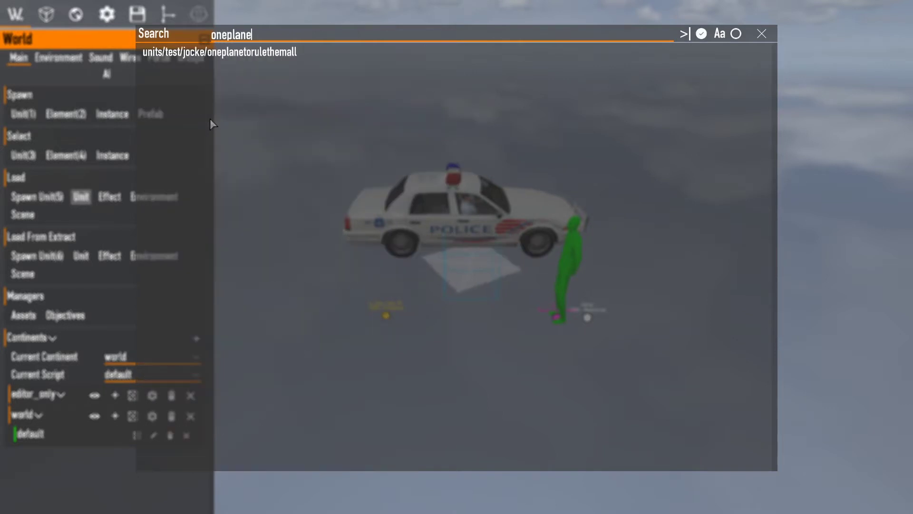
{"action": "left_click", "coordinate": [241, 58]}
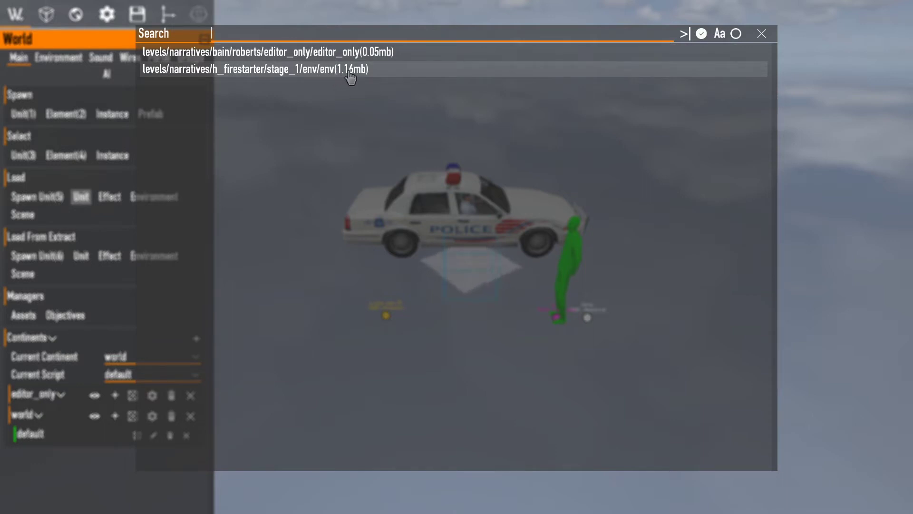
{"action": "left_click", "coordinate": [376, 58]}
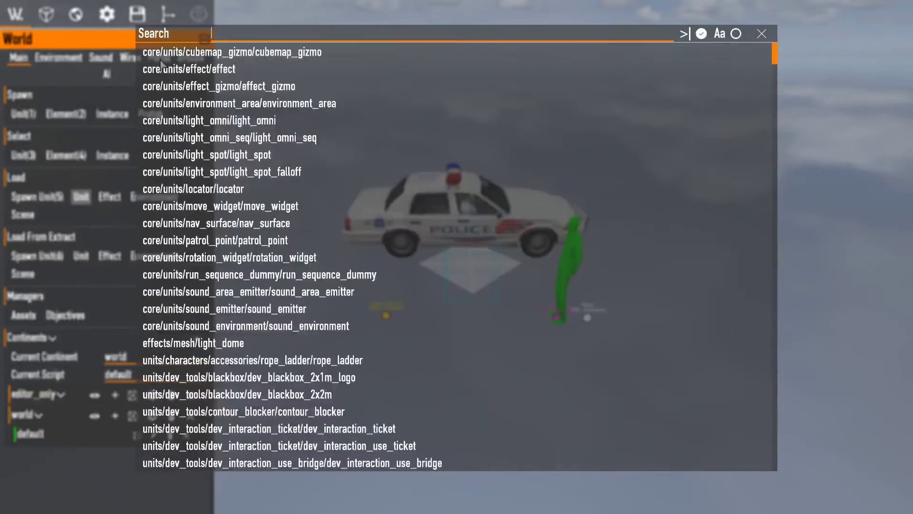
{"action": "key", "text": "Escape"}
Spawn the oneplanetorulethemall unit as a ground plane in front of the police car
{"action": "left_click", "coordinate": [22, 117]}
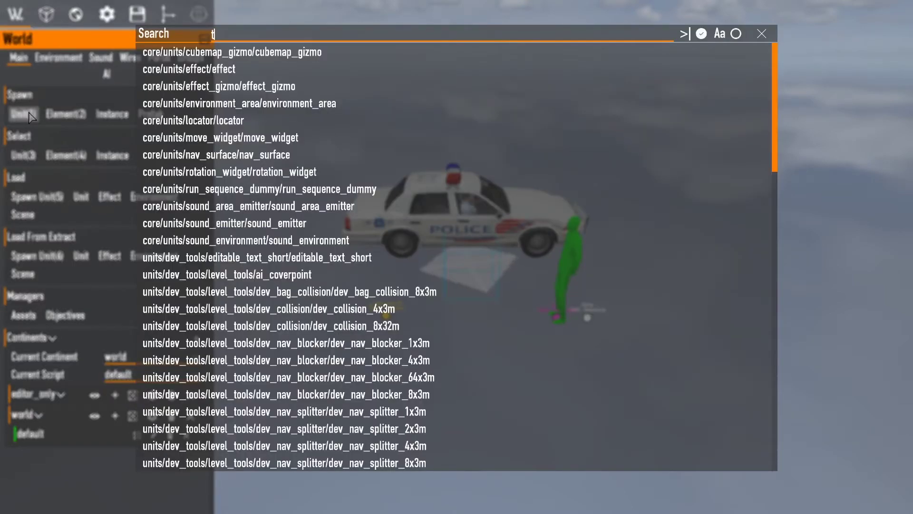
{"action": "type", "text": "them"}
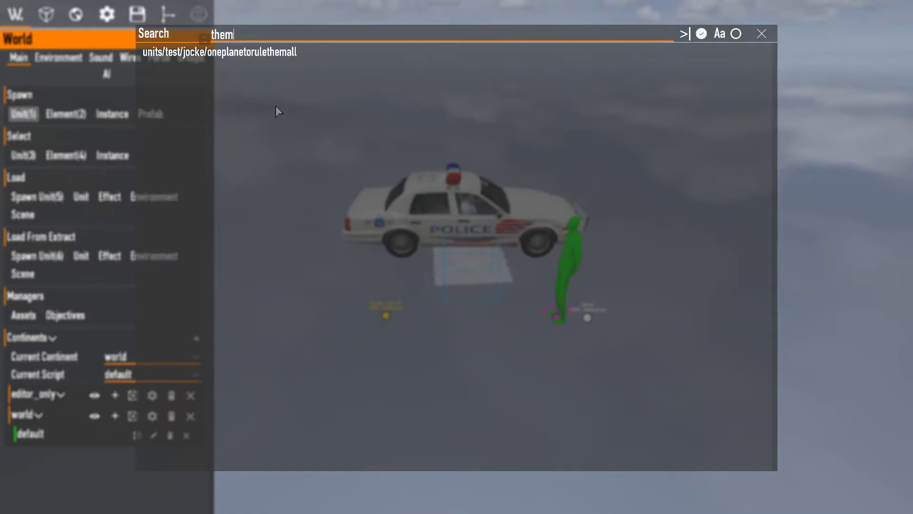
{"action": "left_click", "coordinate": [260, 52]}
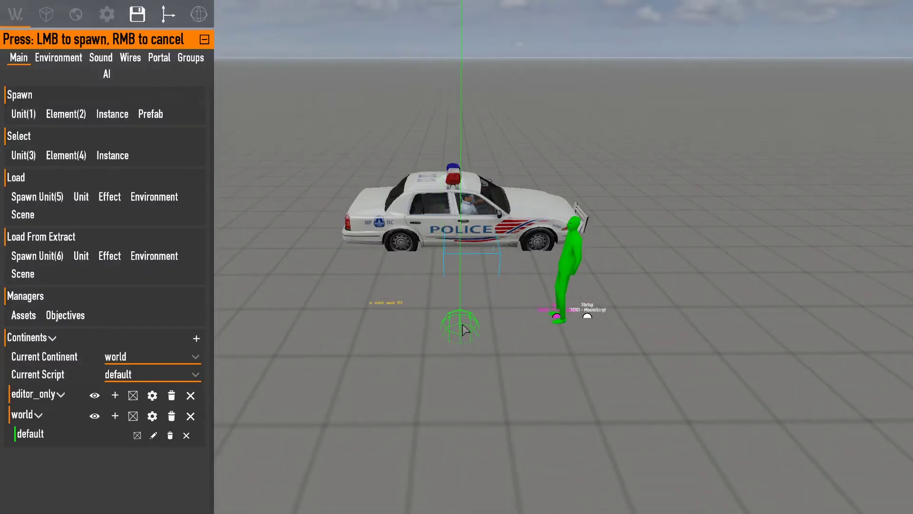
{"action": "left_click", "coordinate": [465, 329]}
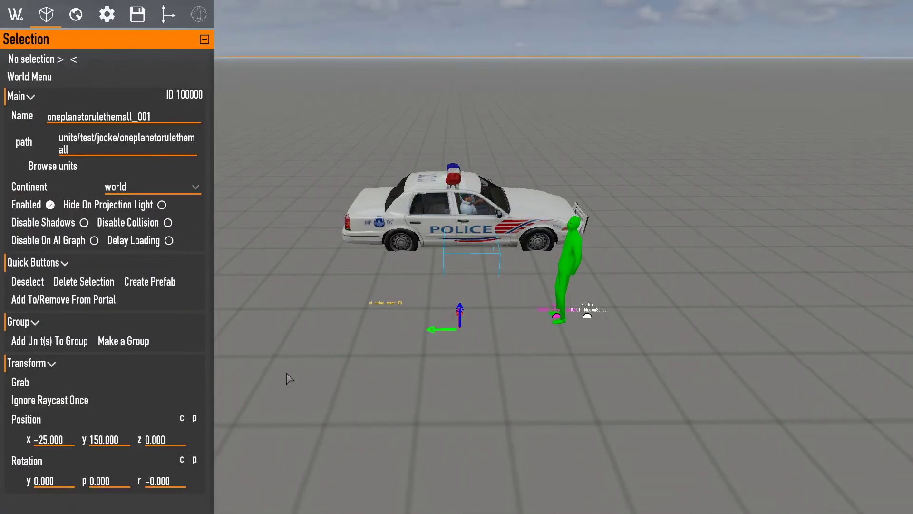
Find the ai_global_event_001 element by searching for "global" among the placed elements, and delete it
{"action": "key", "text": "w"}
{"action": "right_click_drag", "start_coordinate": [287, 377], "coordinate": [250, 416]}
{"action": "key", "text": "s"}
{"action": "right_click_drag", "start_coordinate": [451, 362], "coordinate": [452, 326]}
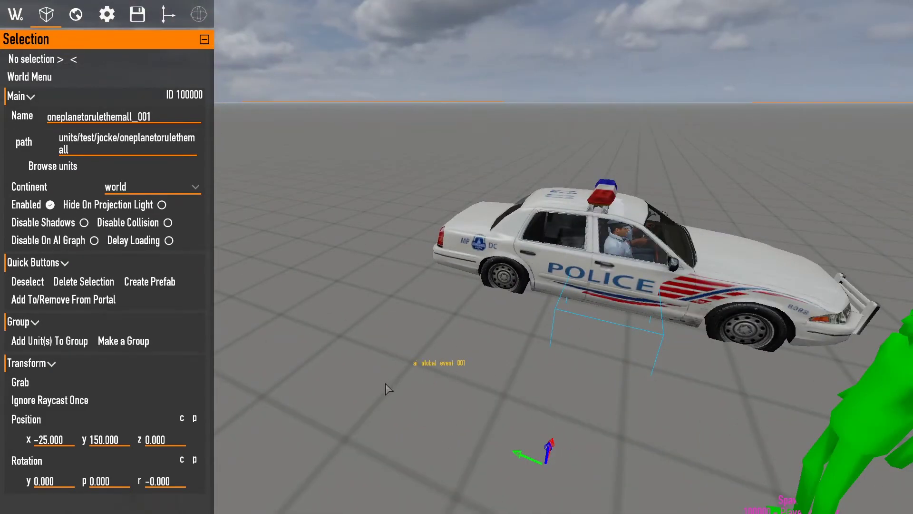
{"action": "key", "text": "w"}
{"action": "right_click_drag", "start_coordinate": [388, 389], "coordinate": [397, 300]}
{"action": "key", "text": "w"}
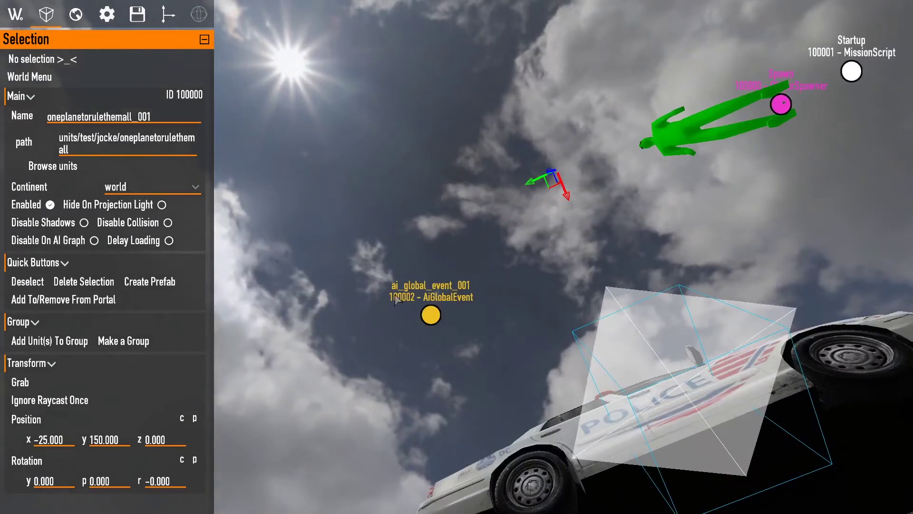
{"action": "left_click", "coordinate": [4, 9]}
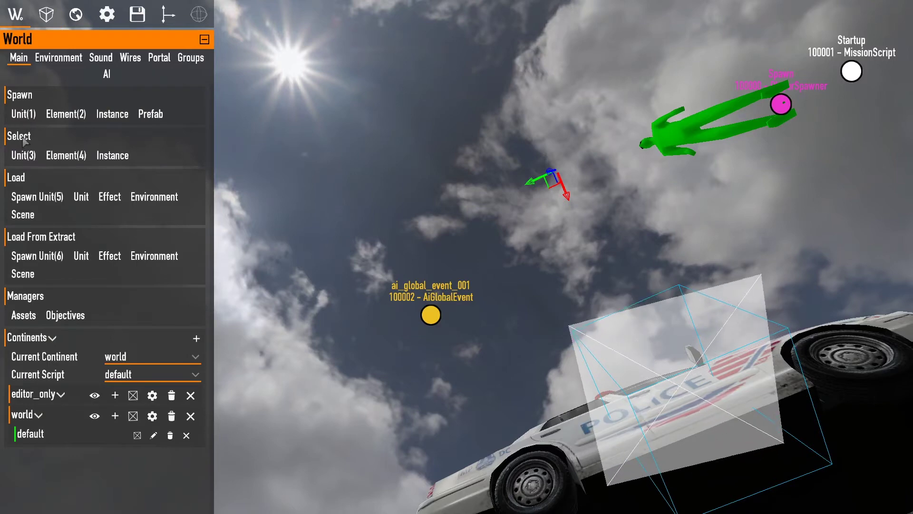
{"action": "left_click", "coordinate": [67, 155]}
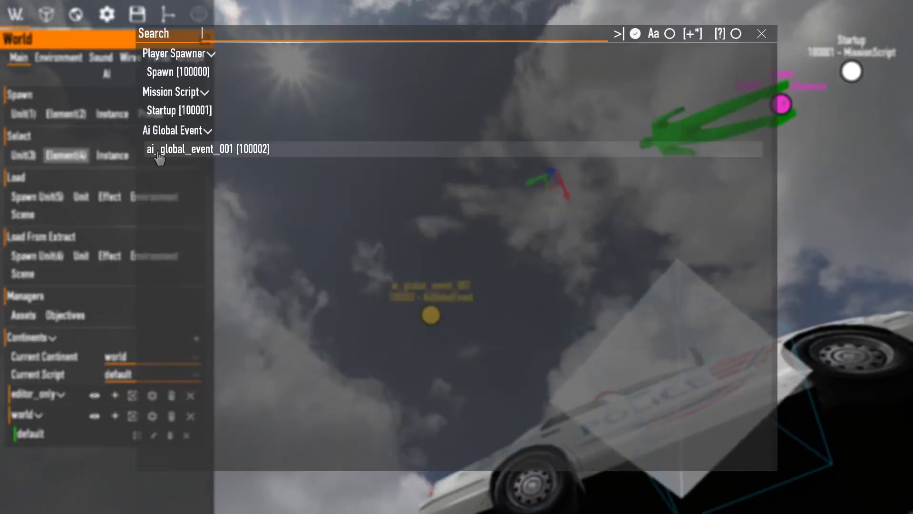
{"action": "type", "text": "global"}
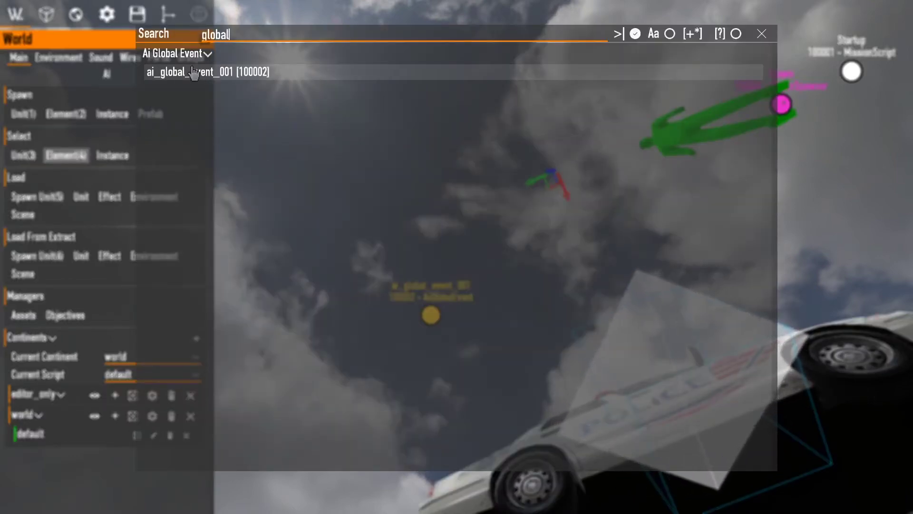
{"action": "left_click", "coordinate": [194, 72]}
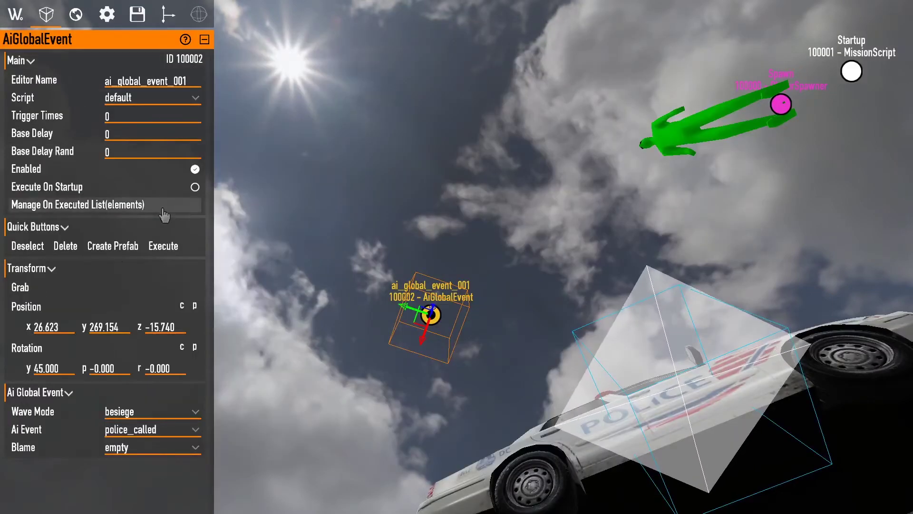
{"action": "left_click", "coordinate": [65, 247]}
{"action": "left_click", "coordinate": [383, 264]}
Move the police car away from the player spawner to y 734.636 and rotate its yaw to 45 degrees
{"action": "right_click_drag", "start_coordinate": [383, 261], "coordinate": [385, 445]}
{"action": "key", "text": "s"}
{"action": "key", "text": "w"}
{"action": "left_click", "coordinate": [432, 316]}
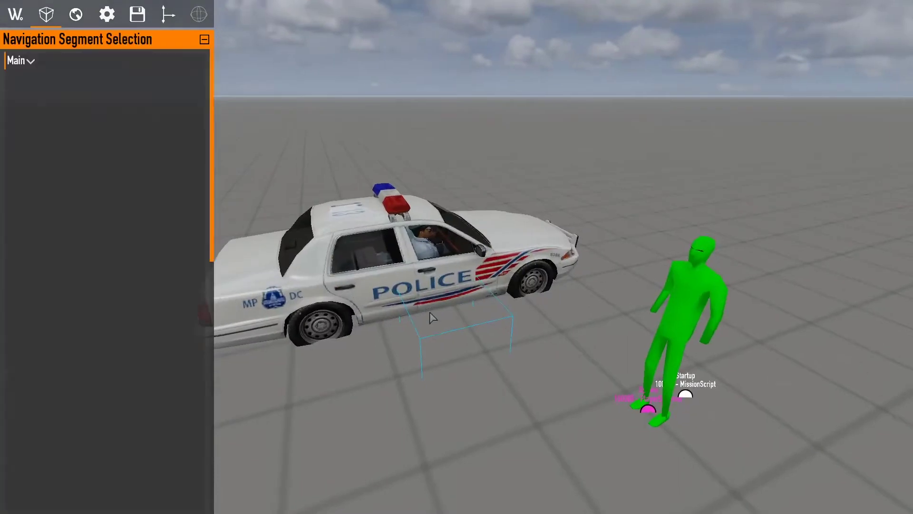
{"action": "left_click", "coordinate": [412, 278]}
{"action": "key", "text": "f"}
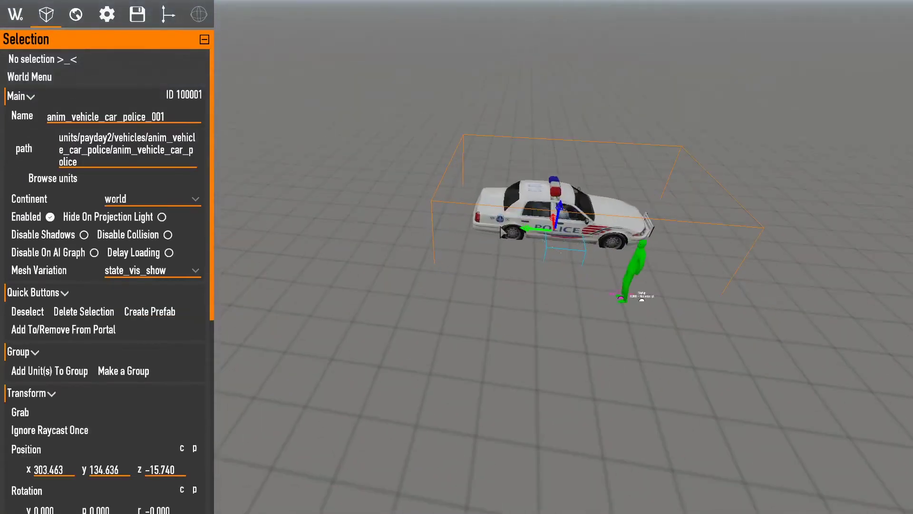
{"action": "left_click_drag", "start_coordinate": [526, 233], "coordinate": [433, 209]}
{"action": "key", "text": "r"}
{"action": "key", "text": "r"}
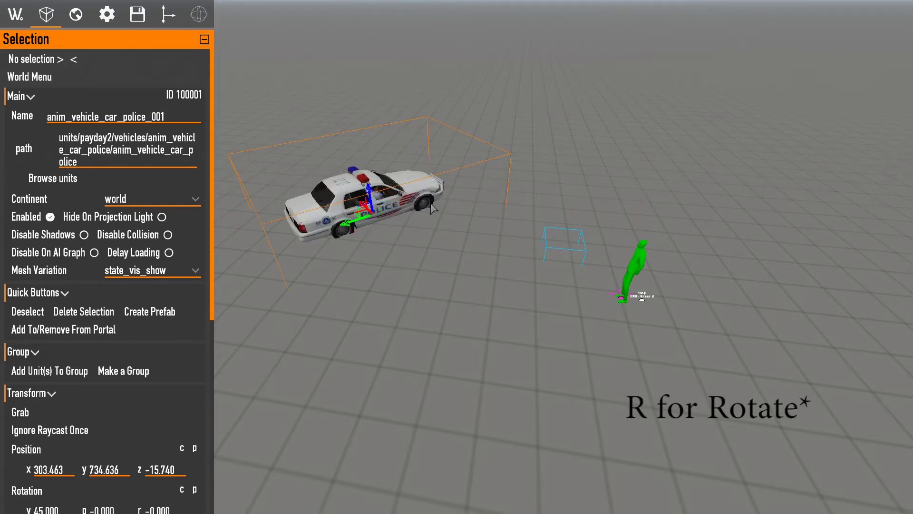
Browse the full list of spawnable elements and inspect the properties of the player spawner
{"action": "right_click_drag", "start_coordinate": [430, 203], "coordinate": [447, 267]}
{"action": "left_click", "coordinate": [496, 241]}
{"action": "key", "text": "s"}
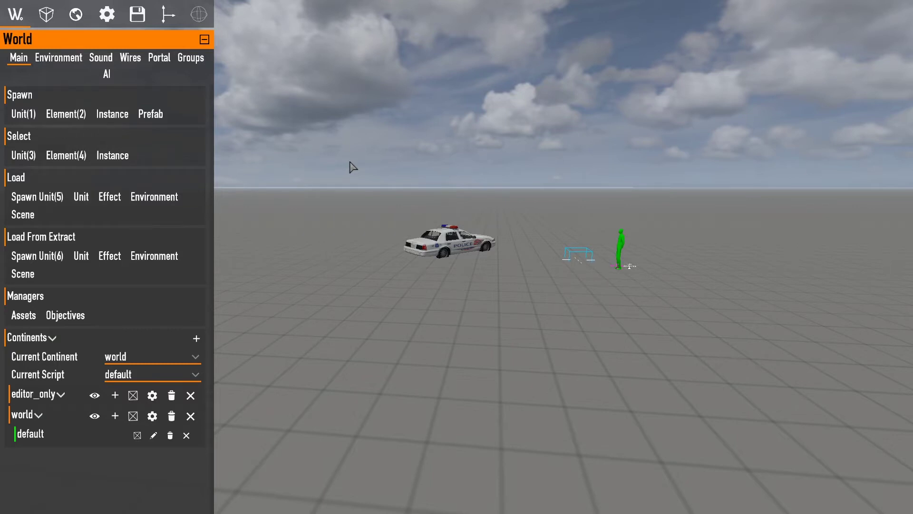
{"action": "left_click", "coordinate": [85, 116]}
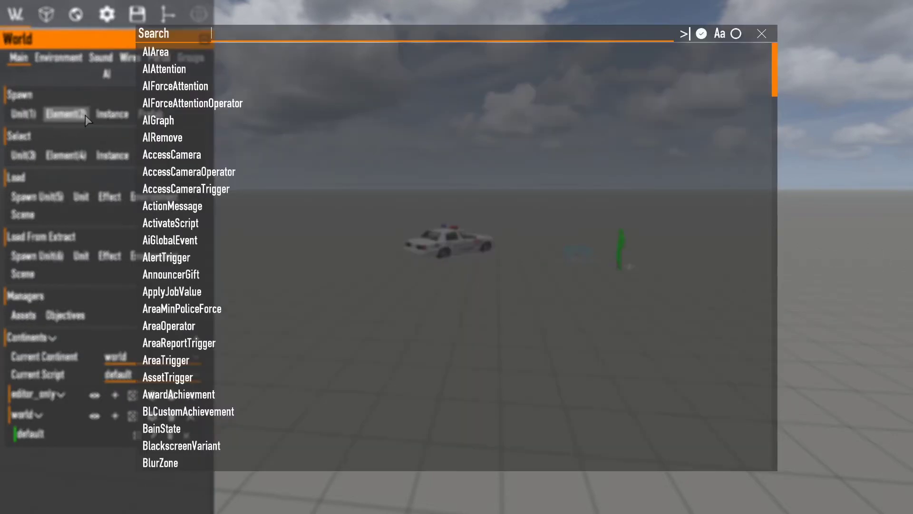
{"action": "scroll", "coordinate": [228, 110], "scroll_direction": "down", "scroll_amount": 20}
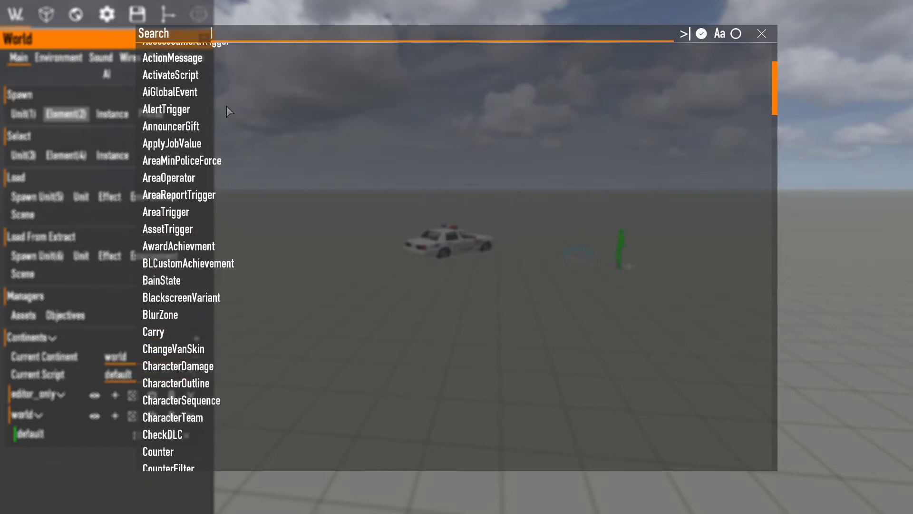
{"action": "scroll", "coordinate": [230, 137], "scroll_direction": "down", "scroll_amount": 20}
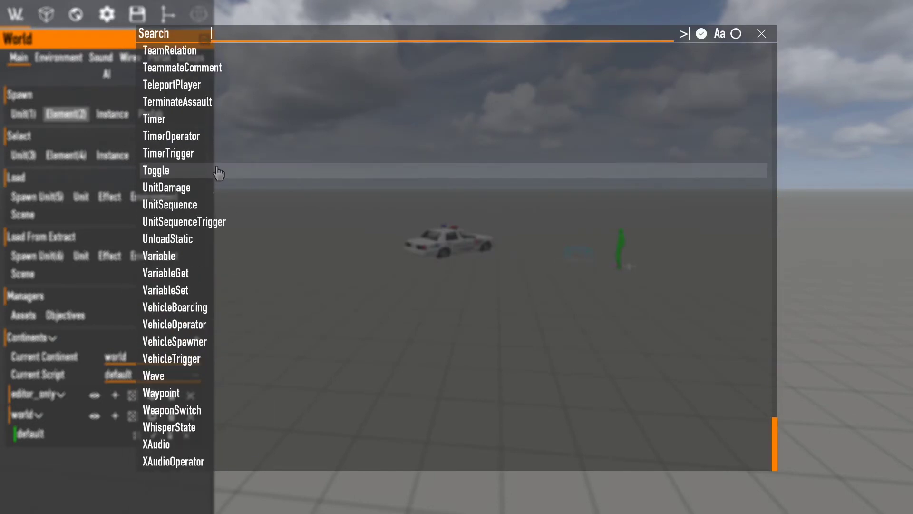
{"action": "scroll", "coordinate": [262, 185], "scroll_direction": "up", "scroll_amount": 20}
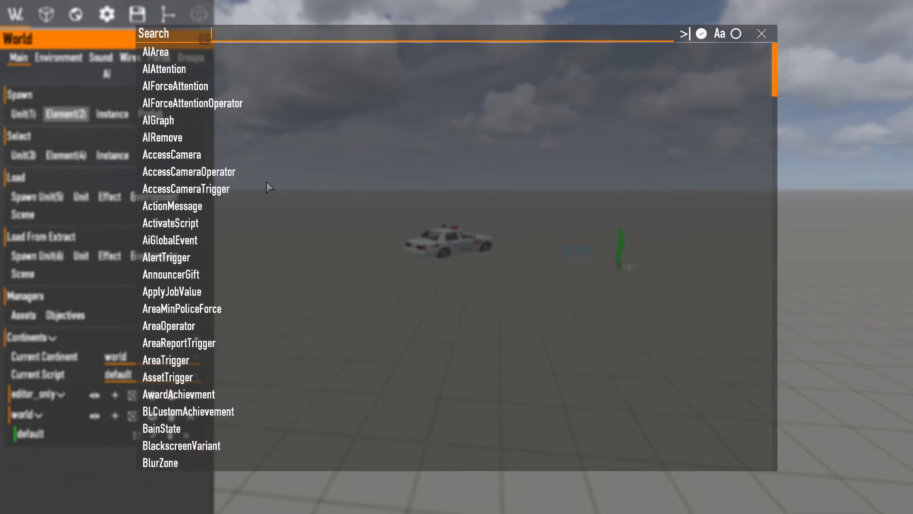
{"action": "left_click", "coordinate": [46, 14]}
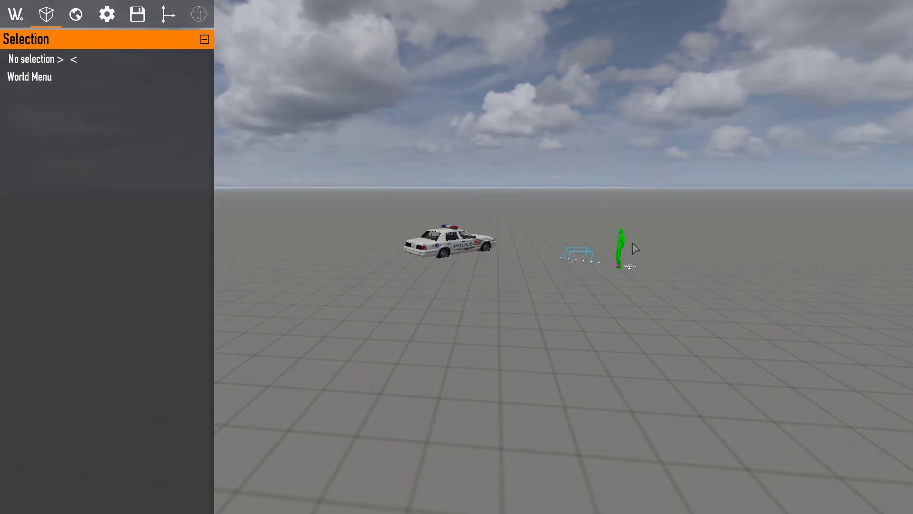
{"action": "left_click", "coordinate": [620, 250]}
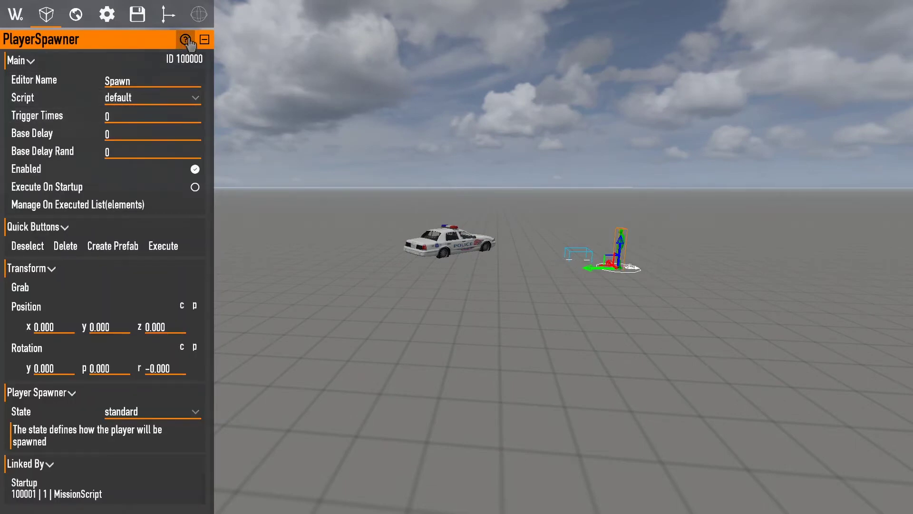
Spawn an AreaTrigger element on the ground in front of the police car and raise it to about z 225
{"action": "left_click", "coordinate": [16, 15]}
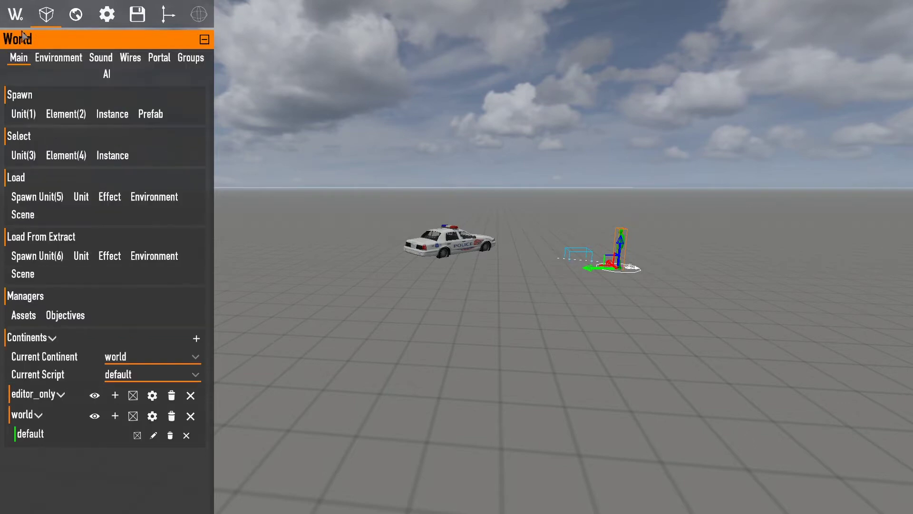
{"action": "left_click", "coordinate": [67, 114]}
{"action": "type", "text": "area"}
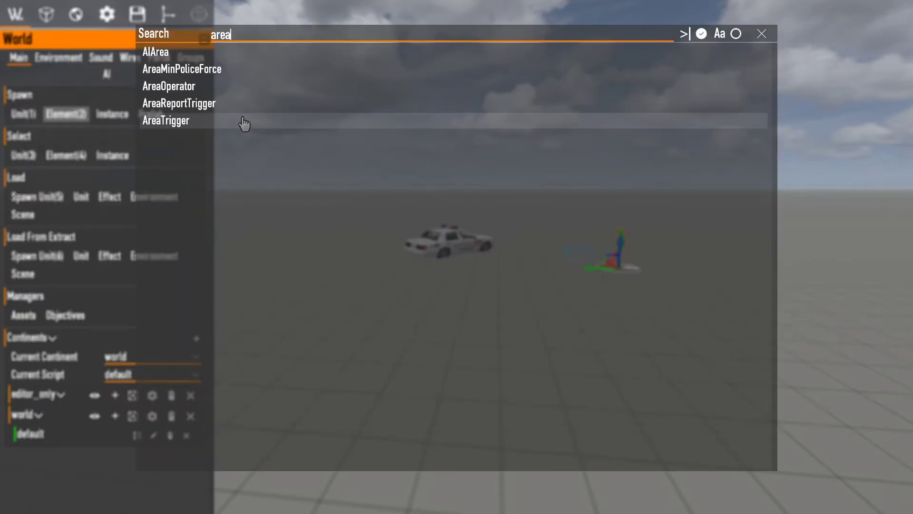
{"action": "left_click", "coordinate": [241, 123]}
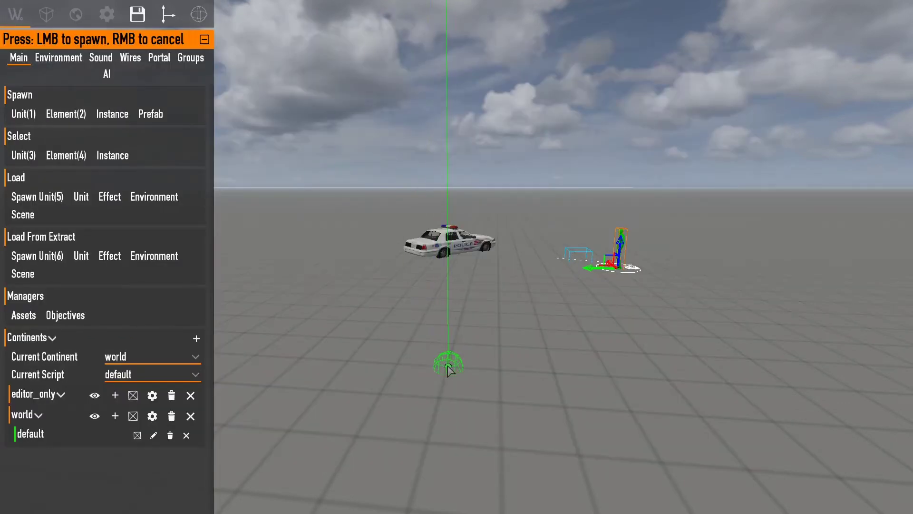
{"action": "left_click", "coordinate": [448, 370]}
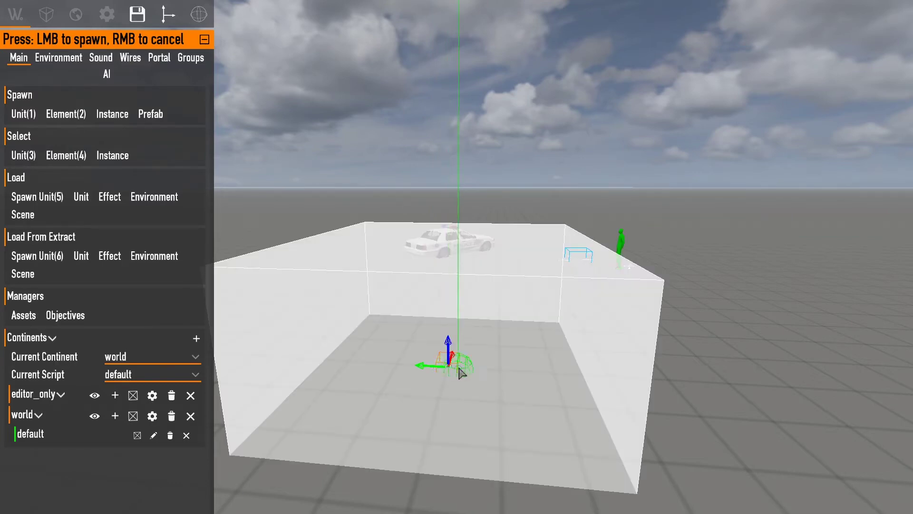
{"action": "left_click_drag", "start_coordinate": [450, 366], "coordinate": [460, 219]}
{"action": "right_click_drag", "start_coordinate": [460, 220], "coordinate": [456, 215]}
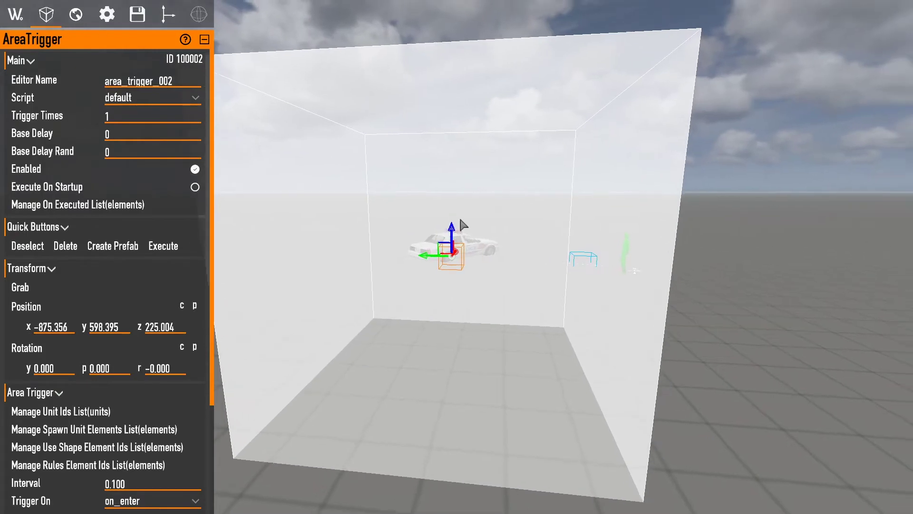
Collapse the Main, Quick Buttons and Transform sections to examine the Area Trigger settings
{"action": "left_click", "coordinate": [45, 61]}
{"action": "left_click", "coordinate": [47, 81]}
{"action": "left_click", "coordinate": [54, 99]}
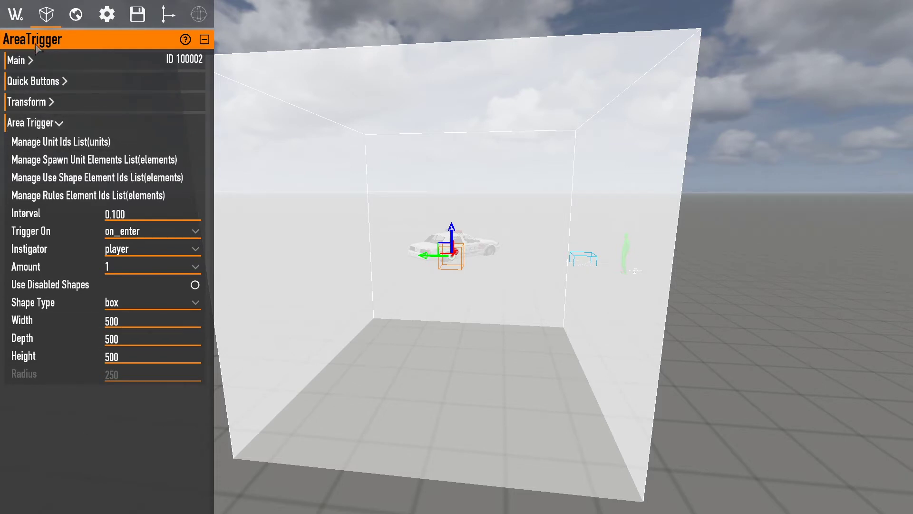
Check the area trigger's Use Shape Element Ids list for available shape elements, leaving the selection unchanged
{"action": "key", "text": "w"}
{"action": "mouse_move", "coordinate": [231, 190]}
{"action": "right_mouse_down"}
{"action": "mouse_move", "coordinate": [242, 209]}
{"action": "mouse_move", "coordinate": [226, 185]}
{"action": "right_mouse_up"}
{"action": "key", "text": "s"}
{"action": "key", "text": "w"}
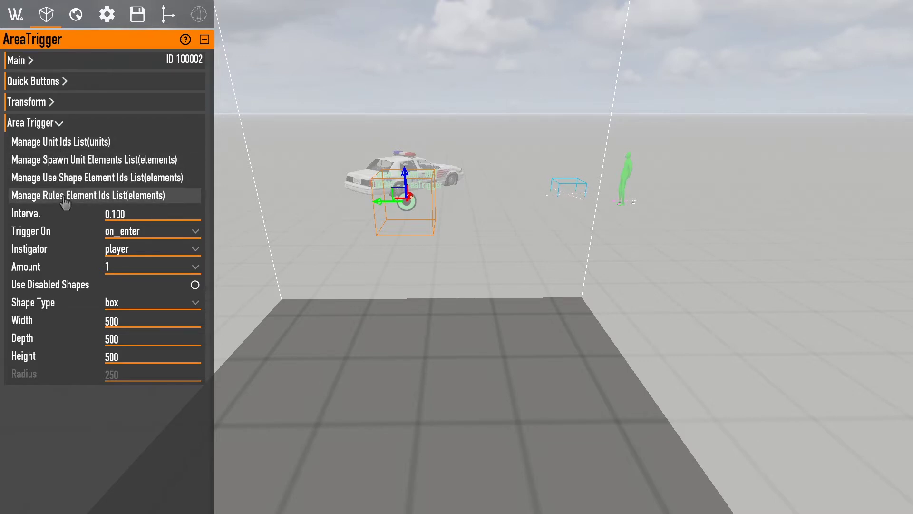
{"action": "left_click", "coordinate": [55, 175]}
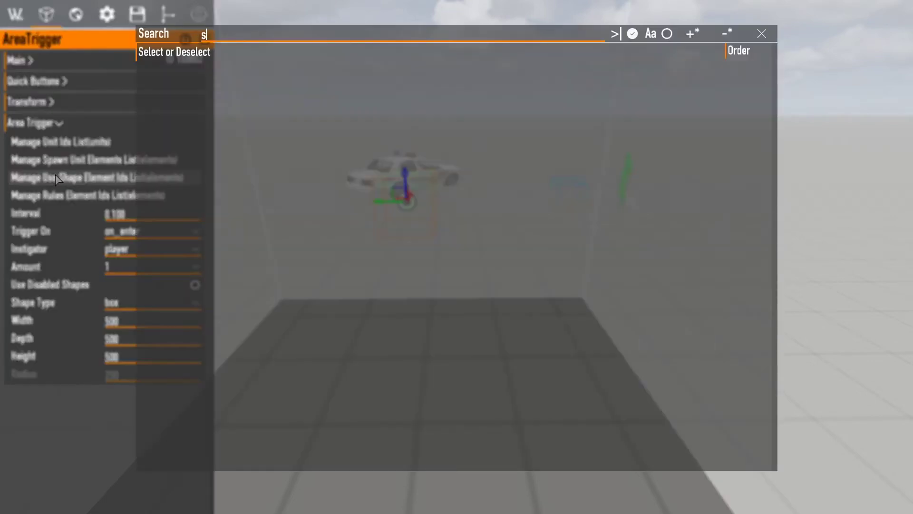
{"action": "key", "text": "Escape"}
Spawn a Shape element on the open ground away from the area trigger, at about x -2451, y 396
{"action": "left_click", "coordinate": [16, 14]}
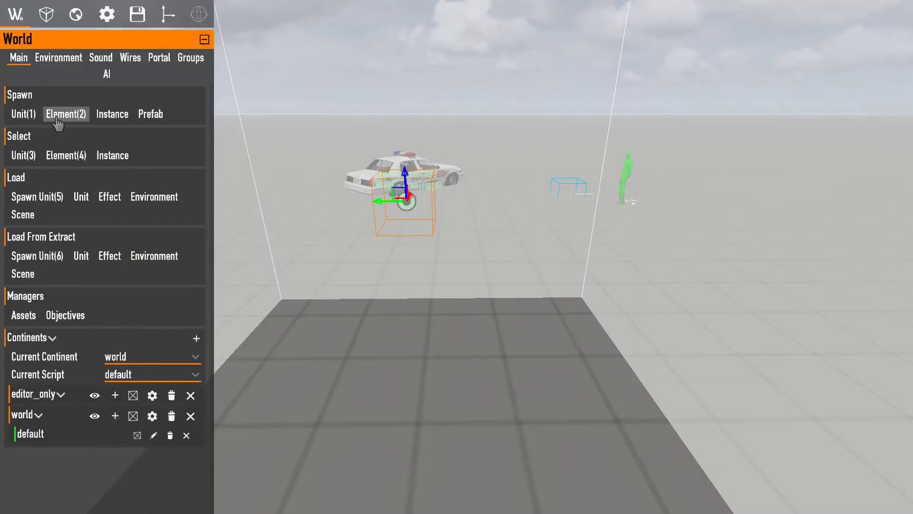
{"action": "left_click", "coordinate": [66, 114]}
{"action": "type", "text": "sha"}
{"action": "key", "text": "Return"}
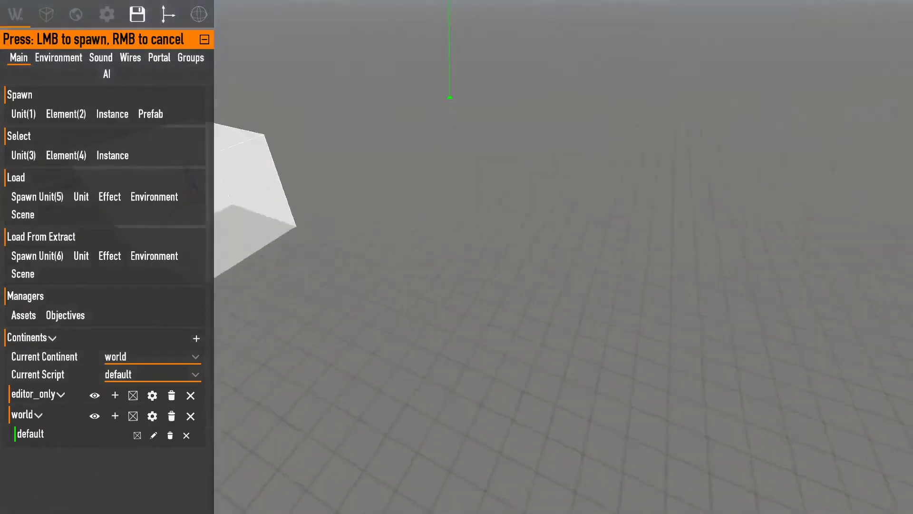
{"action": "left_click", "coordinate": [453, 190]}
{"action": "right_click_drag", "start_coordinate": [538, 204], "coordinate": [537, 143]}
{"action": "key", "text": "s"}
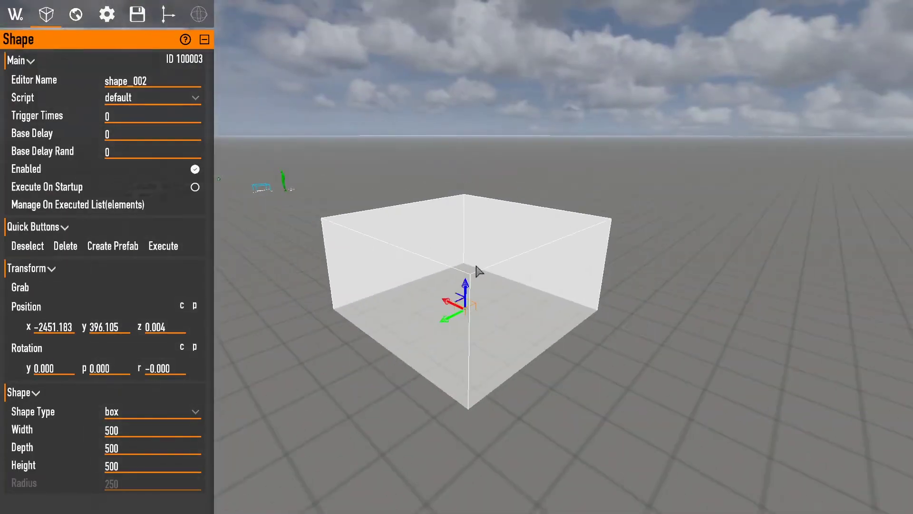
Raise the Shape element to about z 225 and inspect its box from the side
{"action": "left_click_drag", "start_coordinate": [466, 287], "coordinate": [486, 207]}
{"action": "key", "text": "w"}
{"action": "right_click_drag", "start_coordinate": [486, 207], "coordinate": [318, 176]}
{"action": "left_click", "coordinate": [355, 248]}
{"action": "right_click_drag", "start_coordinate": [354, 252], "coordinate": [527, 256]}
{"action": "left_click", "coordinate": [572, 262]}
{"action": "key", "text": "w"}
{"action": "key", "text": "d"}
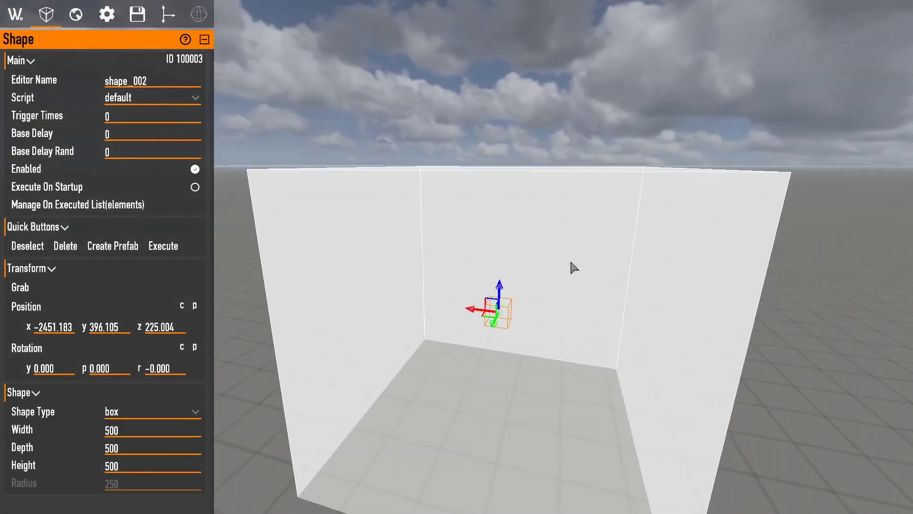
Delete the Shape element and reselect the area trigger in front of the police car
{"action": "key", "text": "Delete"}
{"action": "left_click", "coordinate": [438, 270]}
{"action": "right_click_drag", "start_coordinate": [439, 275], "coordinate": [343, 305]}
{"action": "key", "text": "w"}
{"action": "left_click", "coordinate": [344, 300]}
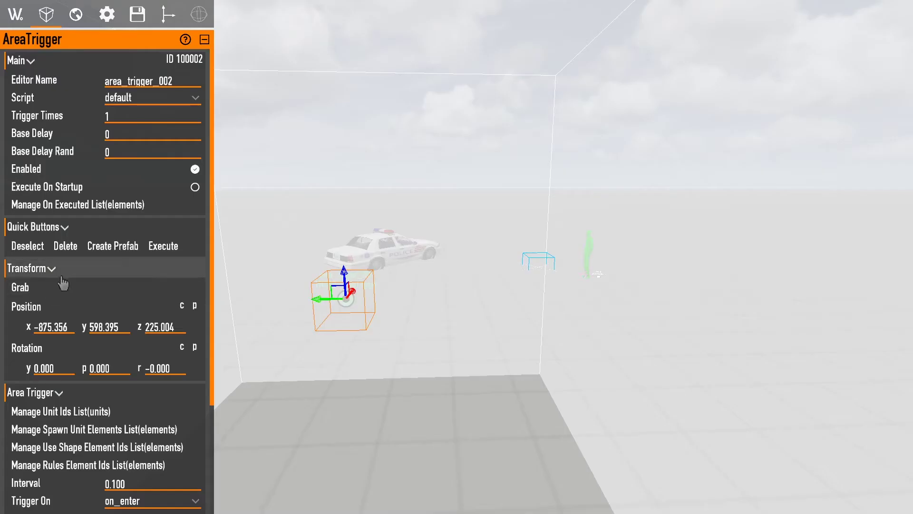
Collapse the area trigger's Transform, Quick Buttons and Main sections to examine its Area Trigger settings
{"action": "left_click", "coordinate": [33, 267]}
{"action": "left_click", "coordinate": [71, 226]}
{"action": "left_click", "coordinate": [17, 60]}
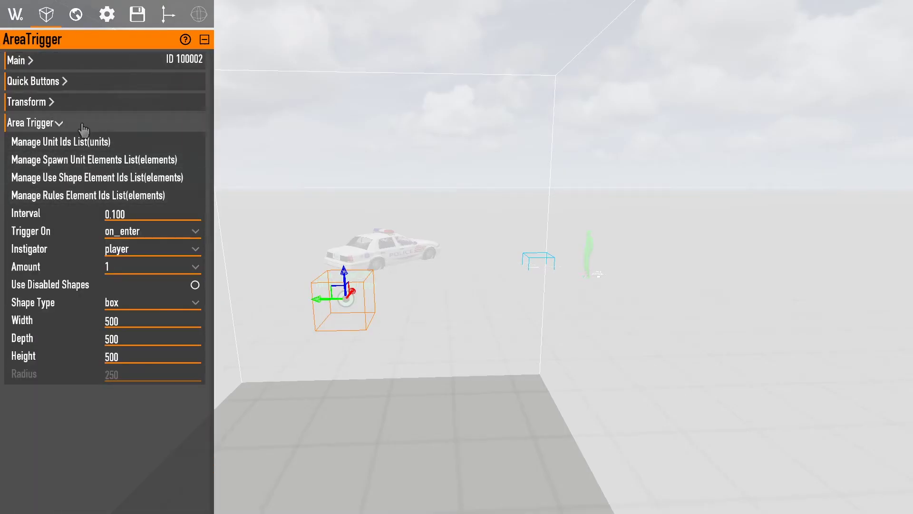
{"action": "right_click_drag", "start_coordinate": [198, 185], "coordinate": [206, 184]}
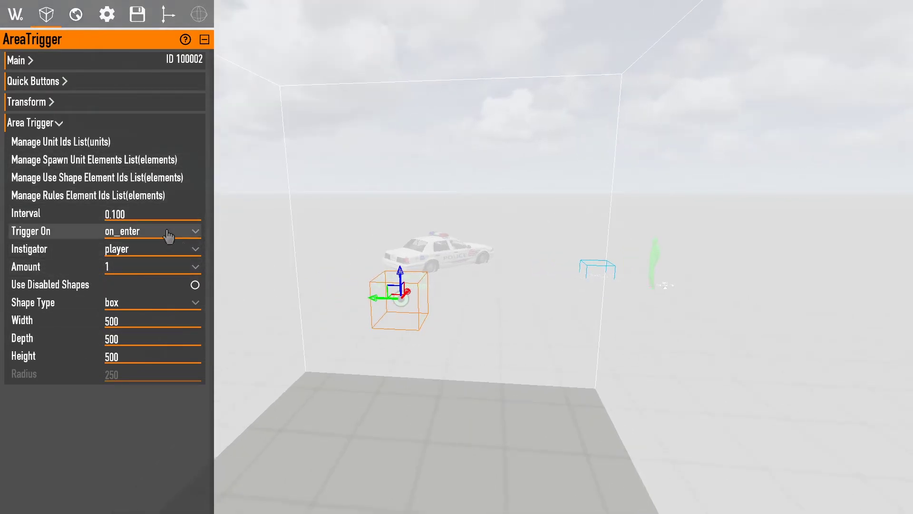
{"action": "right_click_drag", "start_coordinate": [218, 279], "coordinate": [212, 283]}
{"action": "key", "text": "s"}
{"action": "right_click_drag", "start_coordinate": [342, 273], "coordinate": [342, 273]}
{"action": "key", "text": "w"}
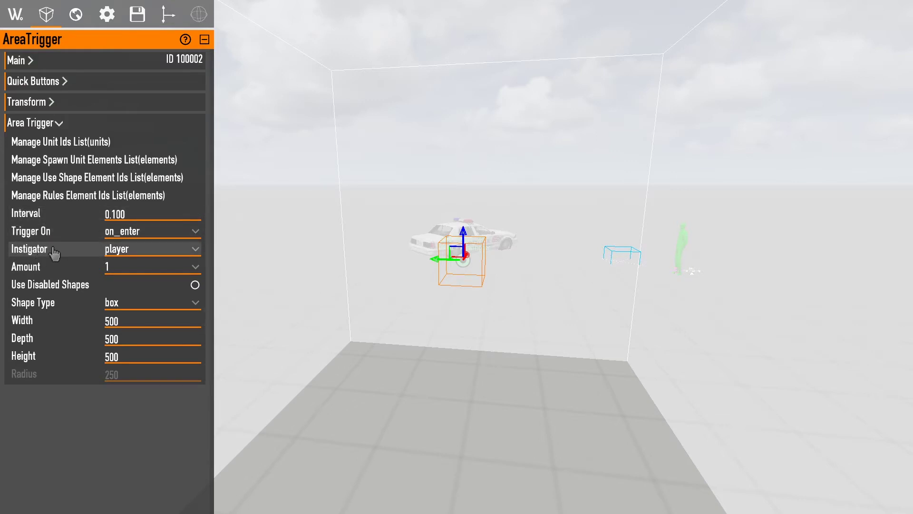
{"action": "type", "text": "1"}
{"action": "key", "text": "Return"}
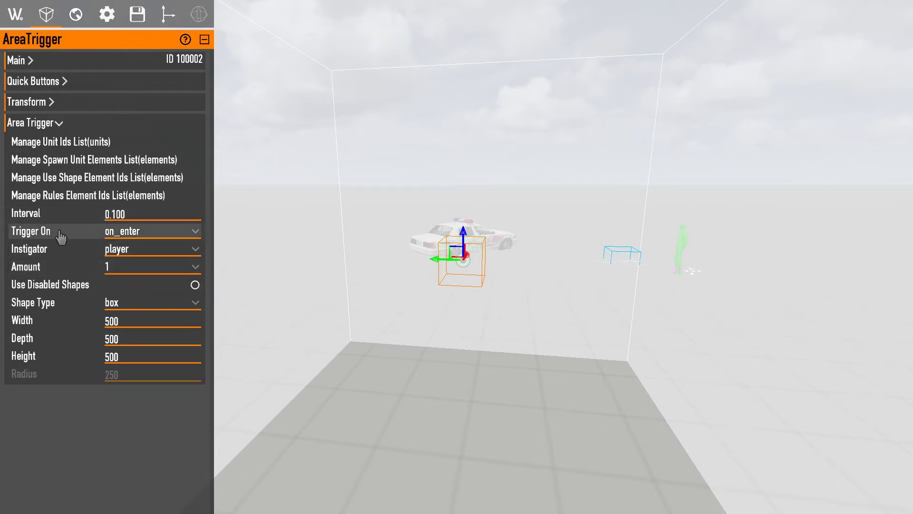
Try on_exit, on_empty and while_inside as the area trigger's Trigger On condition and set it back to on_enter
{"action": "left_click", "coordinate": [32, 237]}
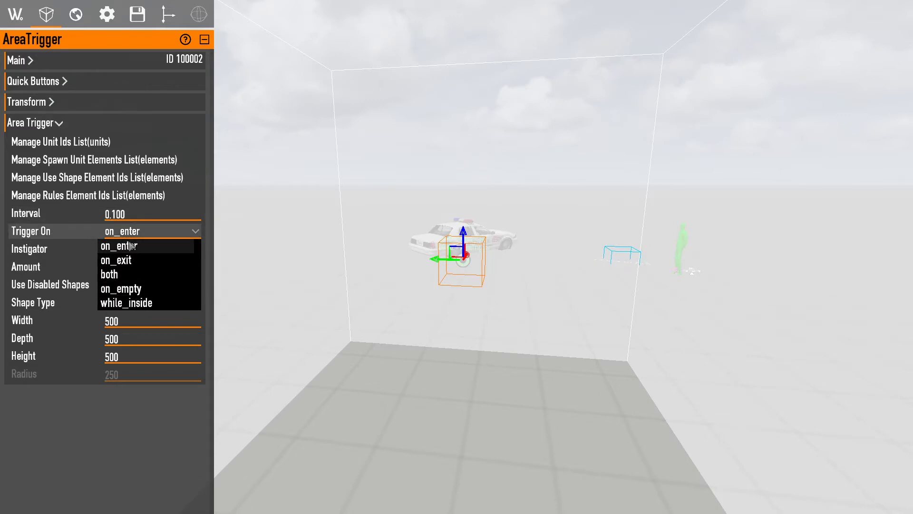
{"action": "left_click", "coordinate": [143, 245]}
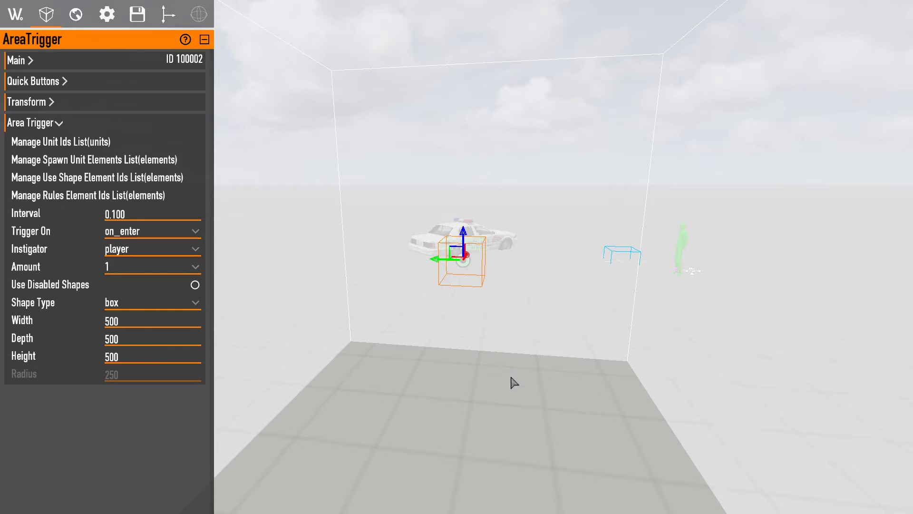
{"action": "left_click", "coordinate": [145, 234]}
{"action": "left_click", "coordinate": [135, 256]}
{"action": "left_click", "coordinate": [150, 232]}
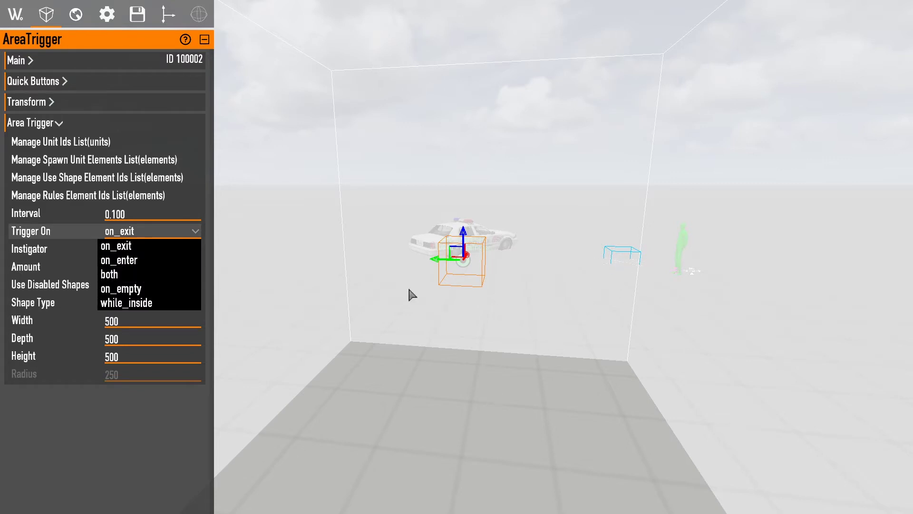
{"action": "left_click", "coordinate": [116, 289]}
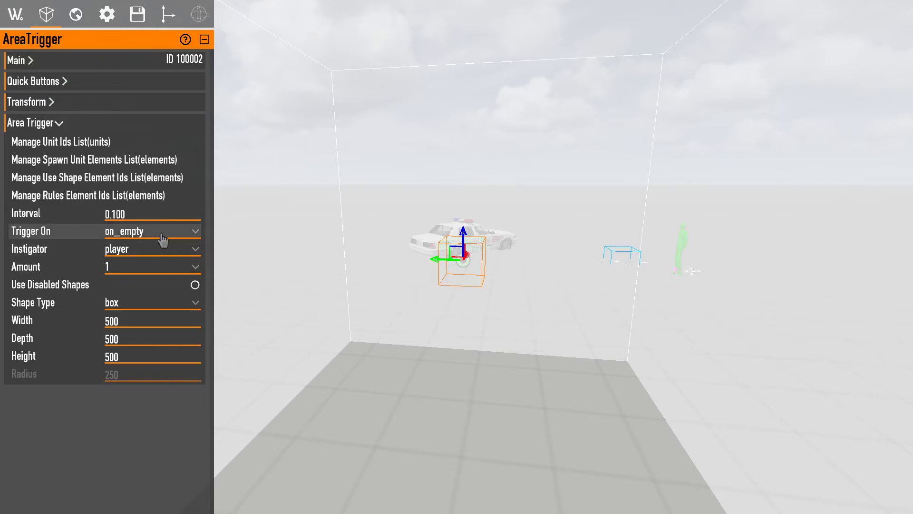
{"action": "left_click", "coordinate": [124, 231]}
{"action": "left_click", "coordinate": [122, 301]}
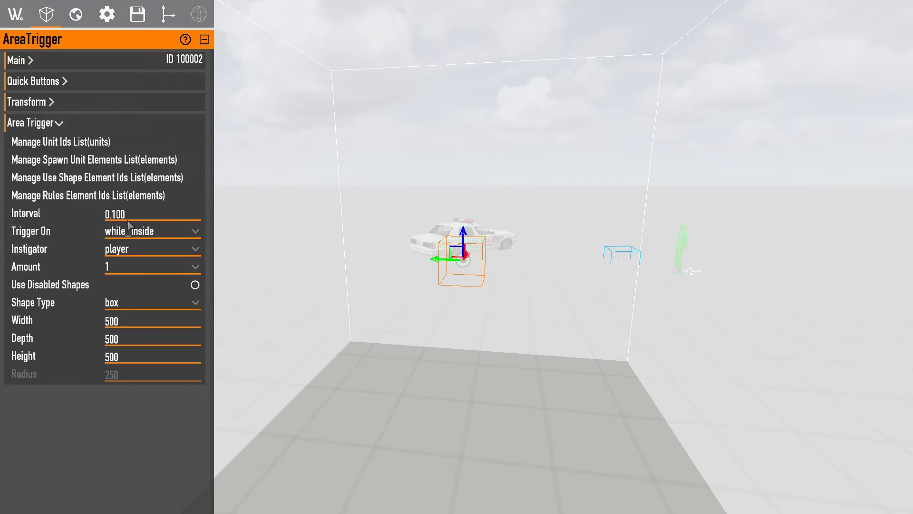
{"action": "left_click", "coordinate": [143, 231]}
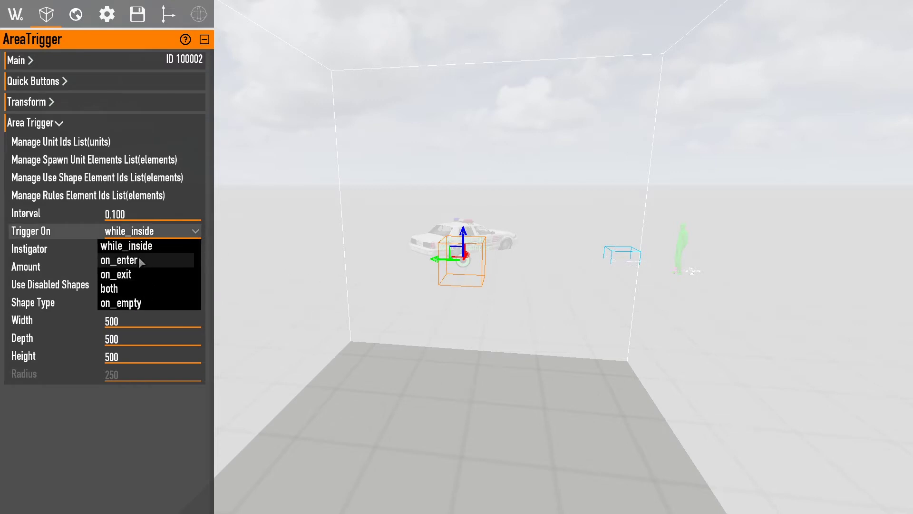
{"action": "left_click", "coordinate": [138, 260]}
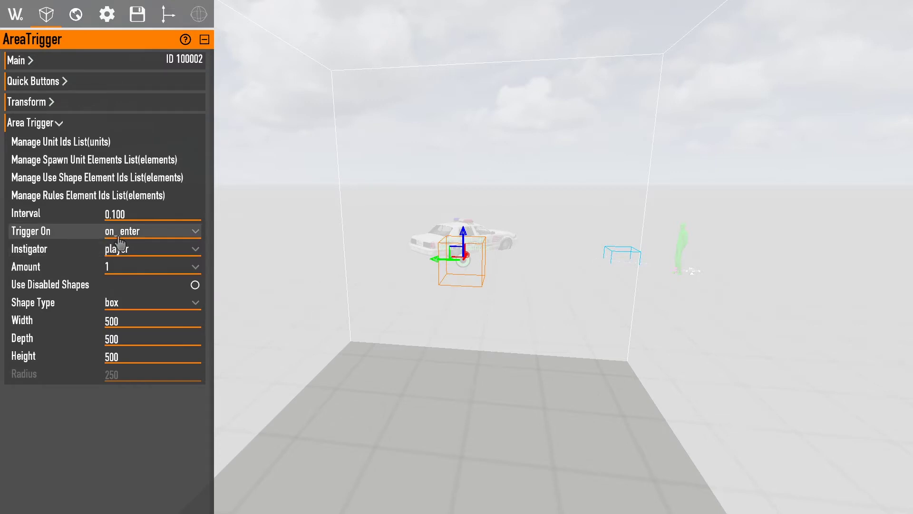
{"action": "left_click", "coordinate": [119, 236]}
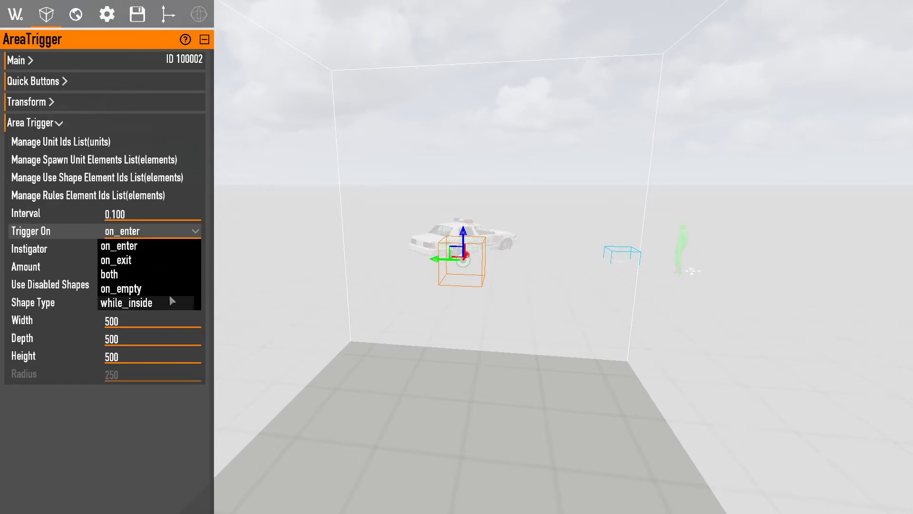
{"action": "left_click", "coordinate": [204, 267]}
Browse all instigator types available for the area trigger and choose player
{"action": "left_click", "coordinate": [125, 249]}
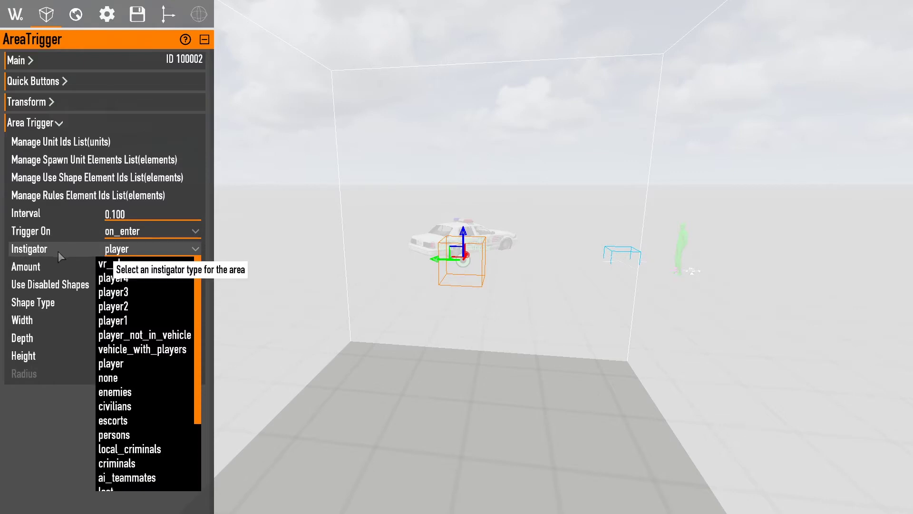
{"action": "scroll", "coordinate": [193, 278], "scroll_direction": "down", "scroll_amount": 3}
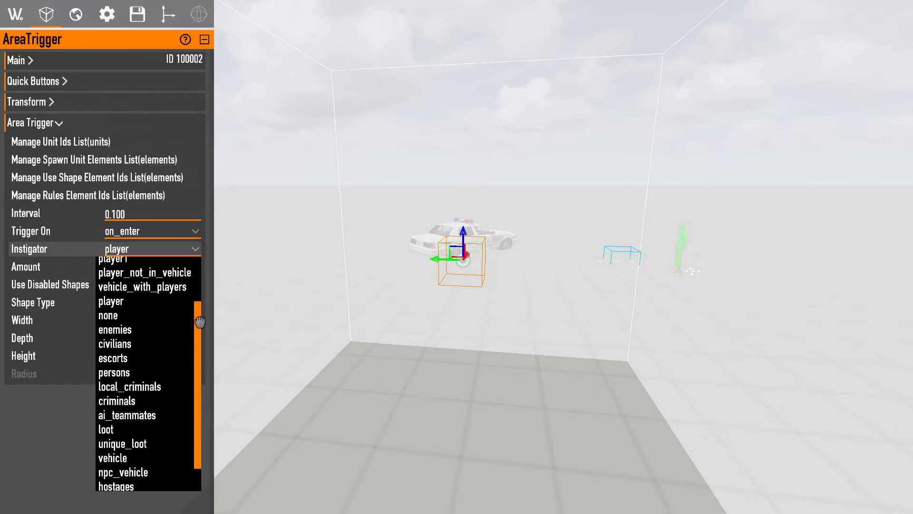
{"action": "scroll", "coordinate": [190, 273], "scroll_direction": "up", "scroll_amount": 3}
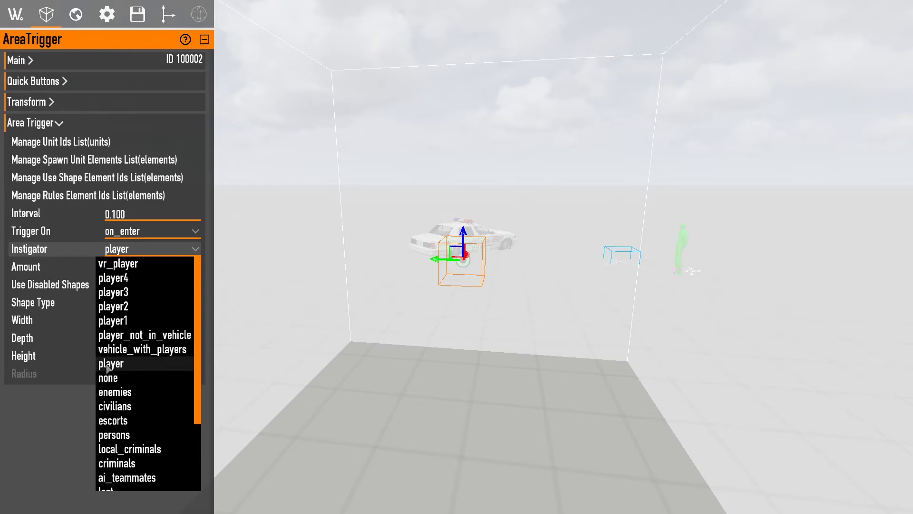
{"action": "left_click_drag", "start_coordinate": [201, 352], "coordinate": [191, 409]}
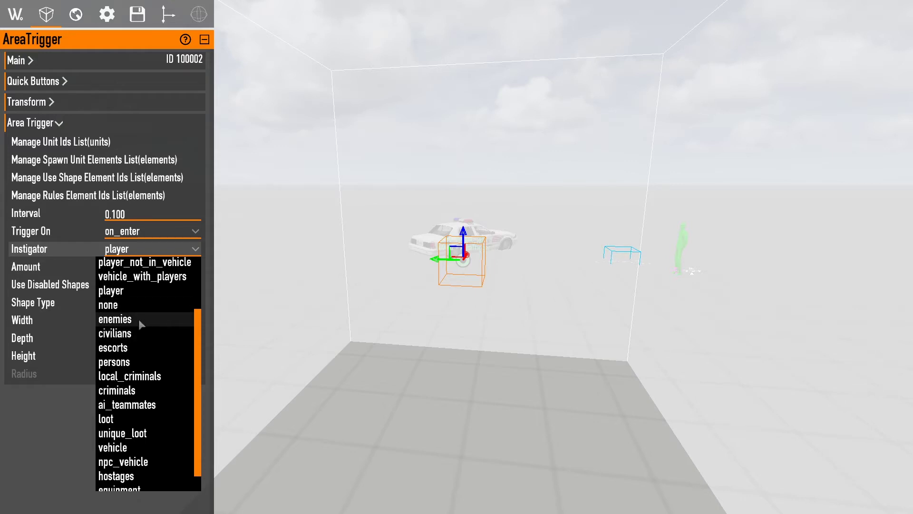
{"action": "left_click_drag", "start_coordinate": [202, 347], "coordinate": [202, 368]}
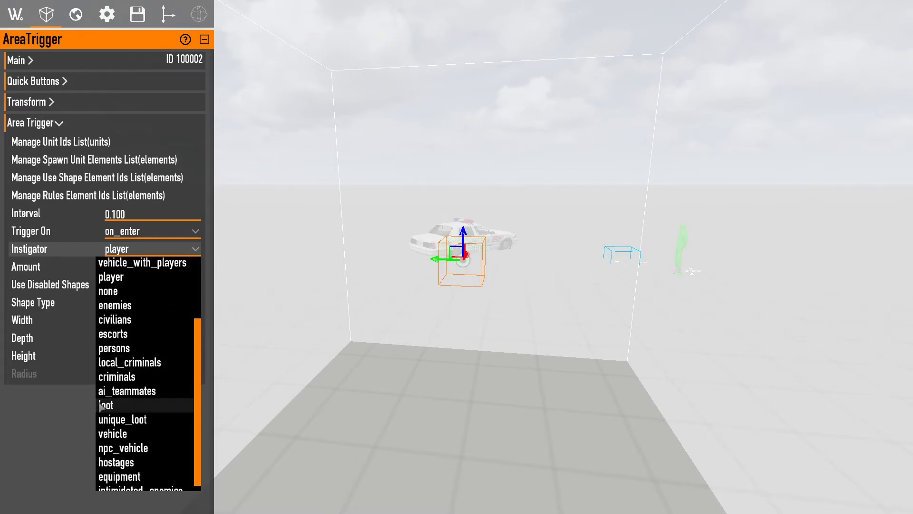
{"action": "scroll", "coordinate": [107, 416], "scroll_direction": "down", "scroll_amount": 1}
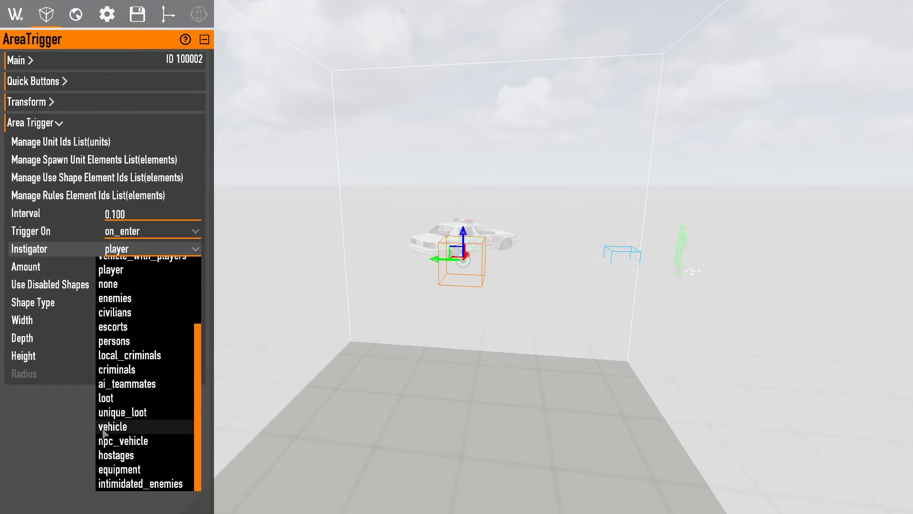
{"action": "scroll", "coordinate": [107, 423], "scroll_direction": "up", "scroll_amount": 5}
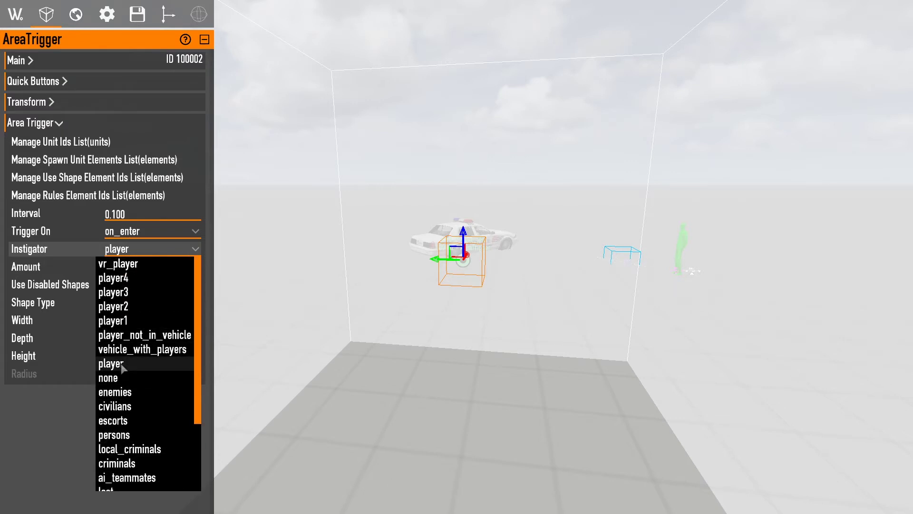
{"action": "left_click", "coordinate": [121, 366]}
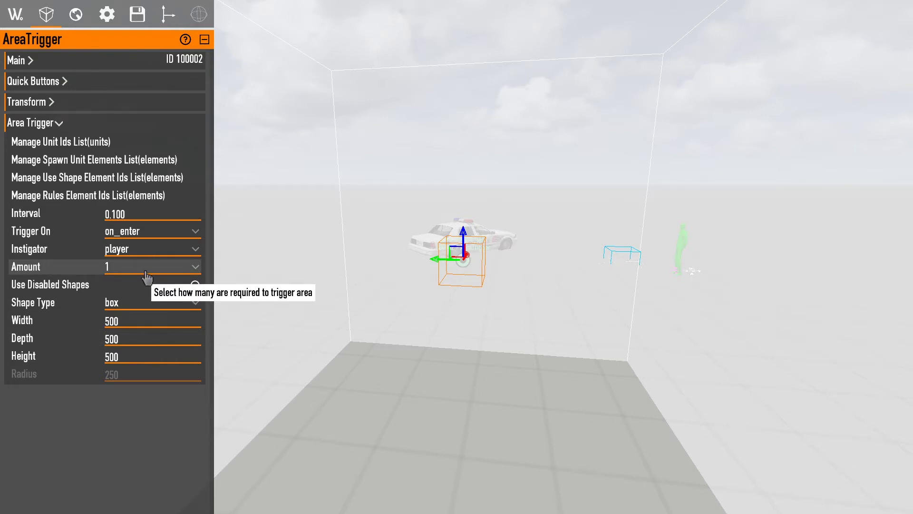
Try 2, 3 and all as the area trigger's required Amount and set it back to 1
{"action": "left_click", "coordinate": [118, 270]}
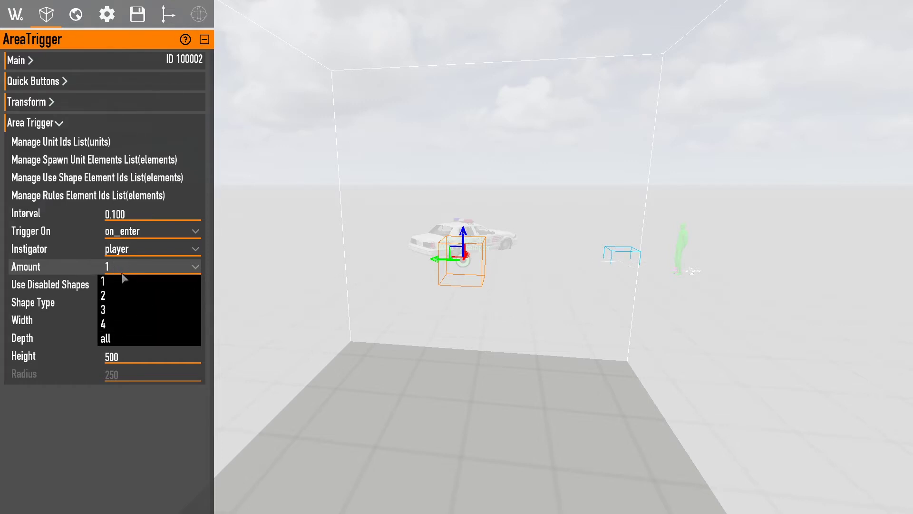
{"action": "left_click", "coordinate": [227, 266]}
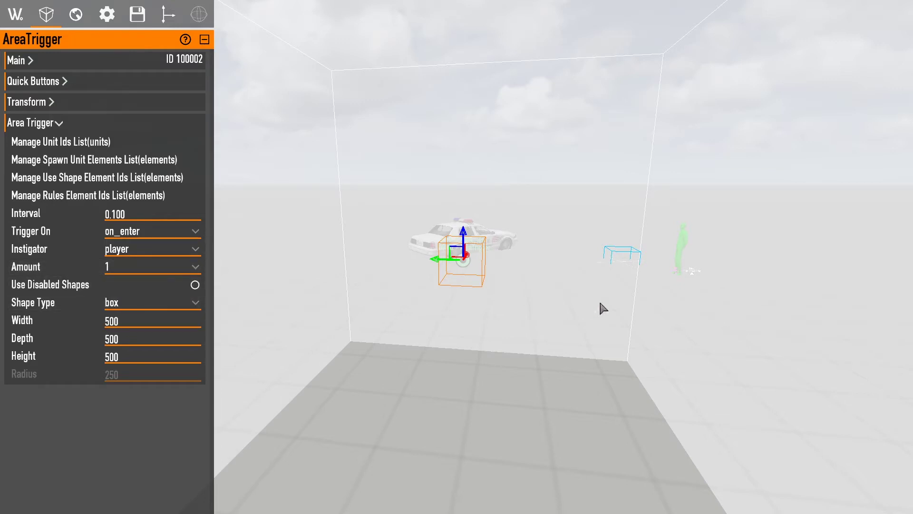
{"action": "left_click", "coordinate": [170, 267]}
{"action": "left_click", "coordinate": [131, 293]}
{"action": "left_click", "coordinate": [157, 267]}
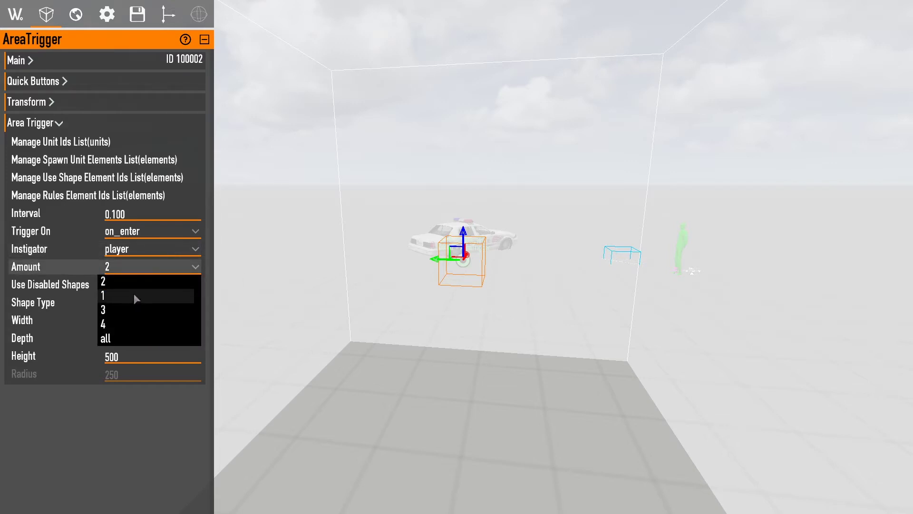
{"action": "left_click", "coordinate": [132, 297]}
{"action": "left_click", "coordinate": [151, 272]}
{"action": "left_click", "coordinate": [138, 306]}
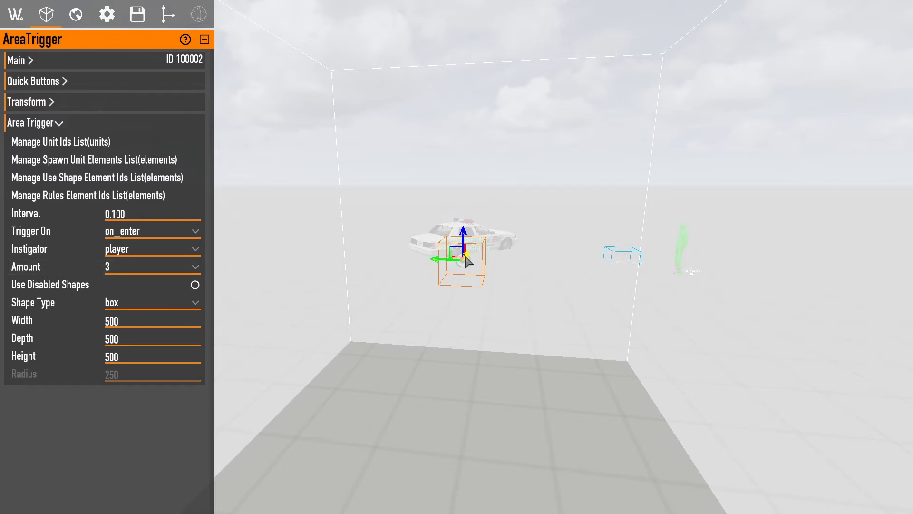
{"action": "left_click", "coordinate": [172, 261]}
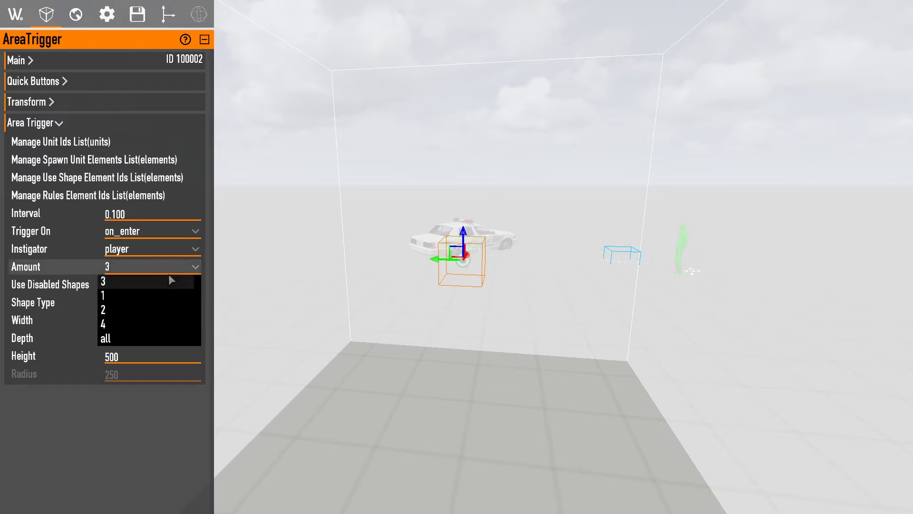
{"action": "left_click", "coordinate": [175, 337]}
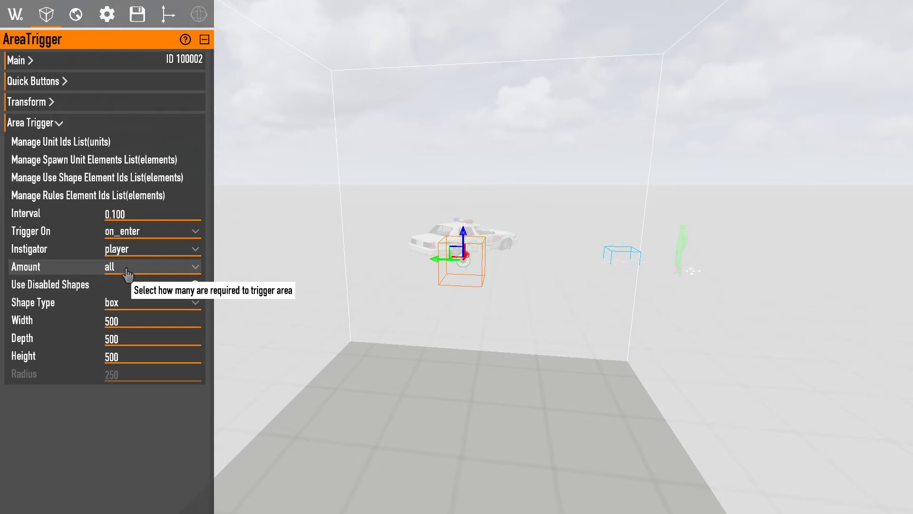
{"action": "left_click", "coordinate": [147, 268]}
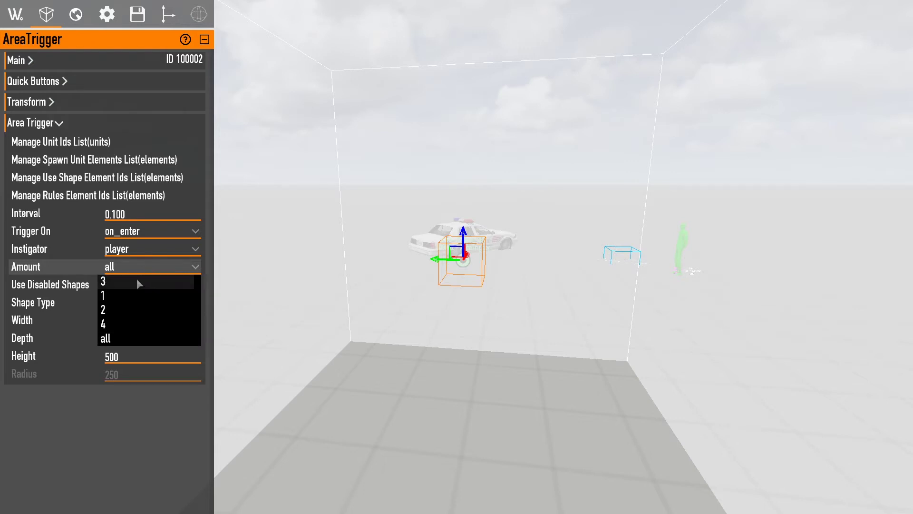
{"action": "left_click", "coordinate": [127, 295]}
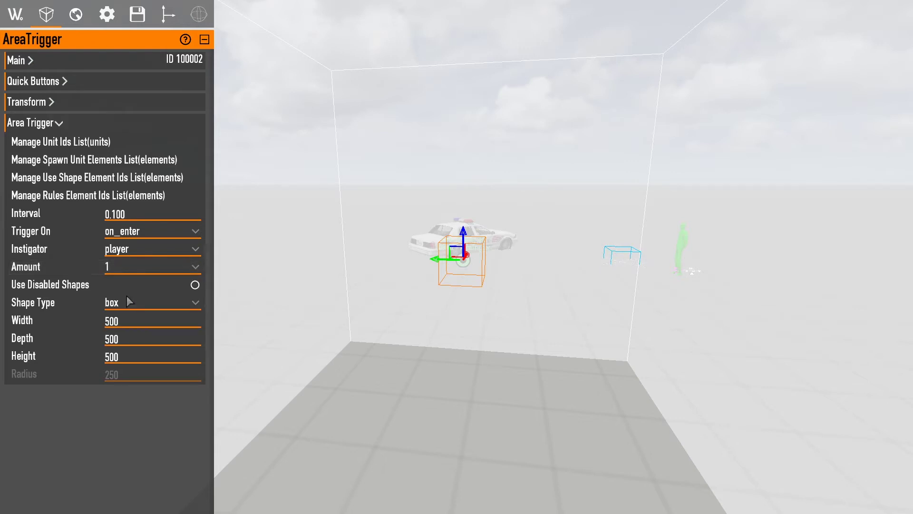
Lower the area trigger along its vertical axis and view its box volume from outside
{"action": "left_click_drag", "start_coordinate": [460, 234], "coordinate": [460, 255]}
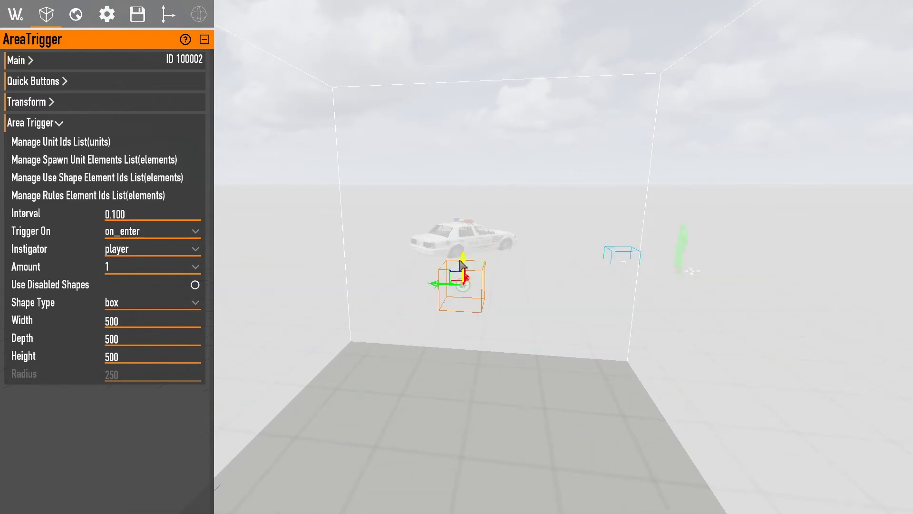
{"action": "key", "text": "w"}
{"action": "mouse_move", "coordinate": [460, 255]}
{"action": "right_mouse_down"}
{"action": "mouse_move", "coordinate": [457, 314]}
{"action": "mouse_move", "coordinate": [462, 265]}
{"action": "right_mouse_up"}
{"action": "key", "text": "s"}
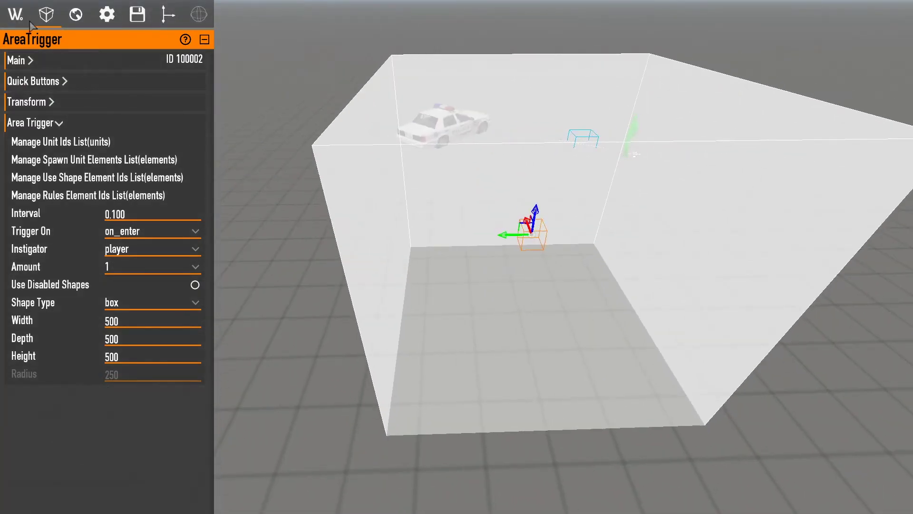
Spawn a LootBag element in the level, near the police car
{"action": "left_click", "coordinate": [16, 16]}
{"action": "left_click", "coordinate": [71, 119]}
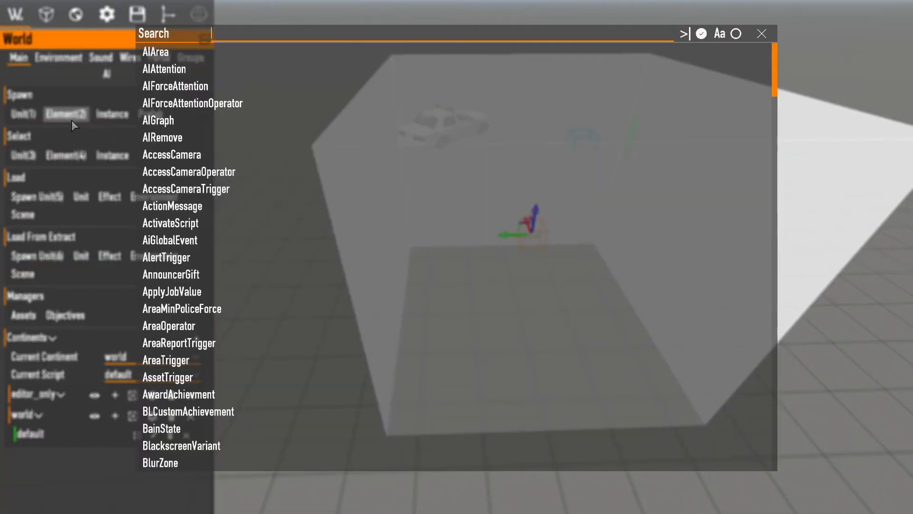
{"action": "type", "text": "loot"}
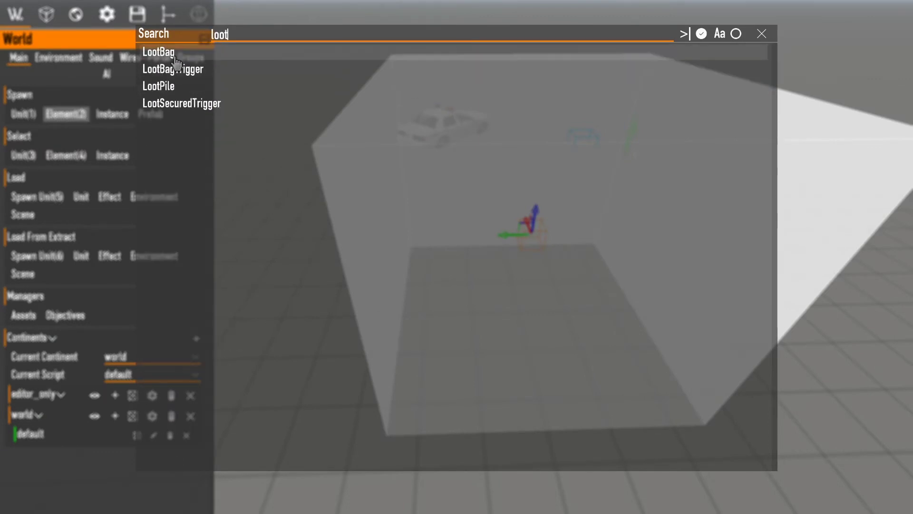
{"action": "left_click", "coordinate": [159, 52]}
{"action": "right_click_drag", "start_coordinate": [505, 214], "coordinate": [502, 214]}
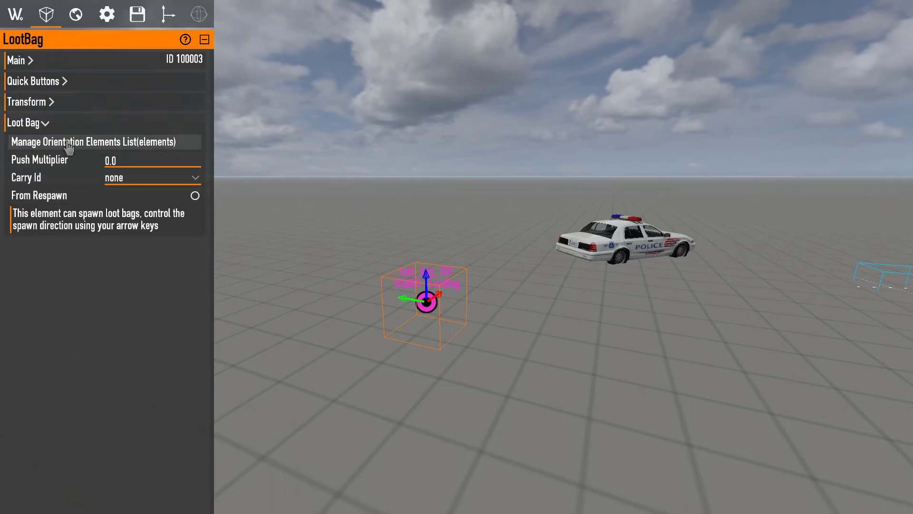
Set the loot bag's push multiplier to 1.0
{"action": "left_click", "coordinate": [112, 165]}
{"action": "mouse_move", "coordinate": [322, 220]}
{"action": "right_mouse_down"}
{"action": "mouse_move", "coordinate": [333, 286]}
{"action": "mouse_move", "coordinate": [266, 278]}
{"action": "mouse_move", "coordinate": [238, 180]}
{"action": "mouse_move", "coordinate": [281, 205]}
{"action": "mouse_move", "coordinate": [321, 210]}
{"action": "right_mouse_up"}
{"action": "key", "text": "s"}
{"action": "key", "text": "w"}
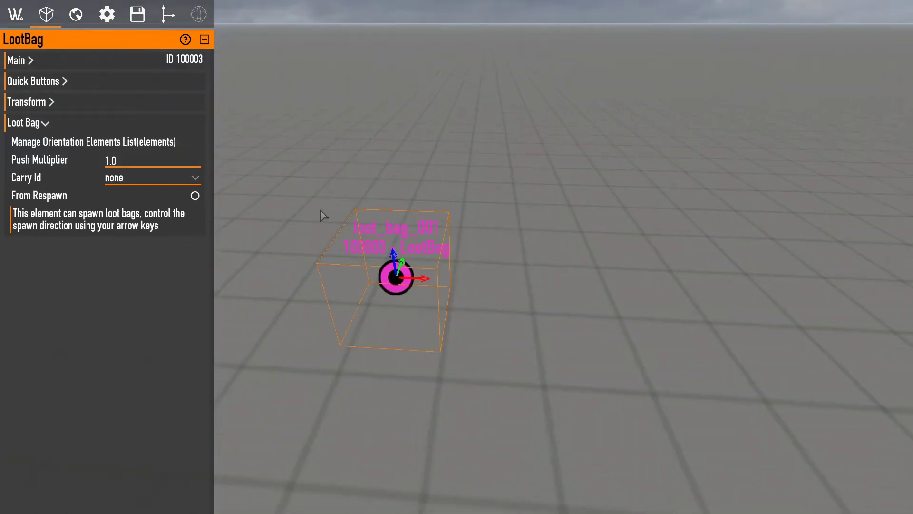
Rotate the loot bag's spawn direction sideways, away from the police car, and view the projected path
{"action": "key", "text": "Left"}
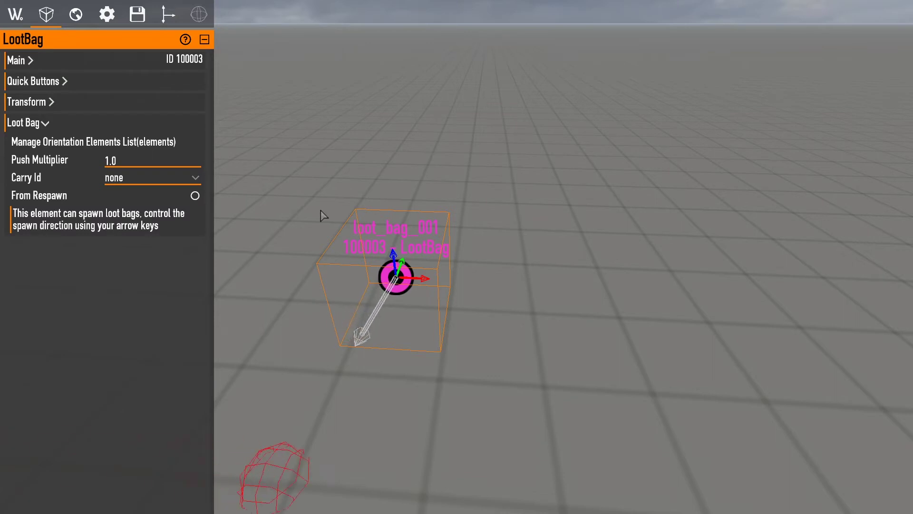
{"action": "key", "text": "Right"}
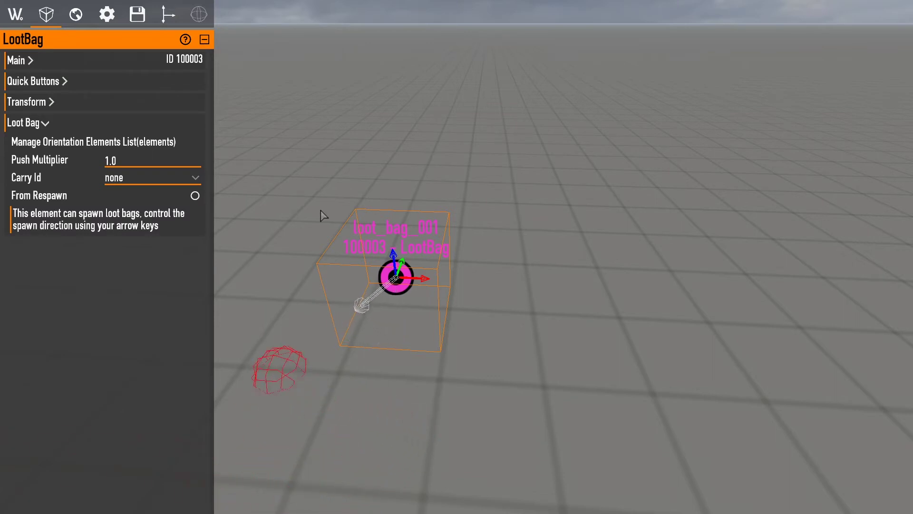
{"action": "key", "text": "Left"}
{"action": "key", "text": "Right"}
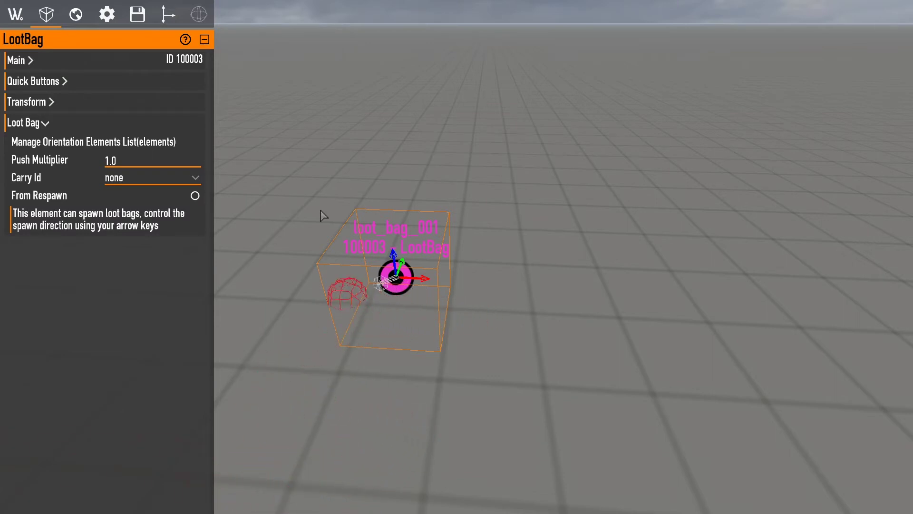
{"action": "key", "text": "Left"}
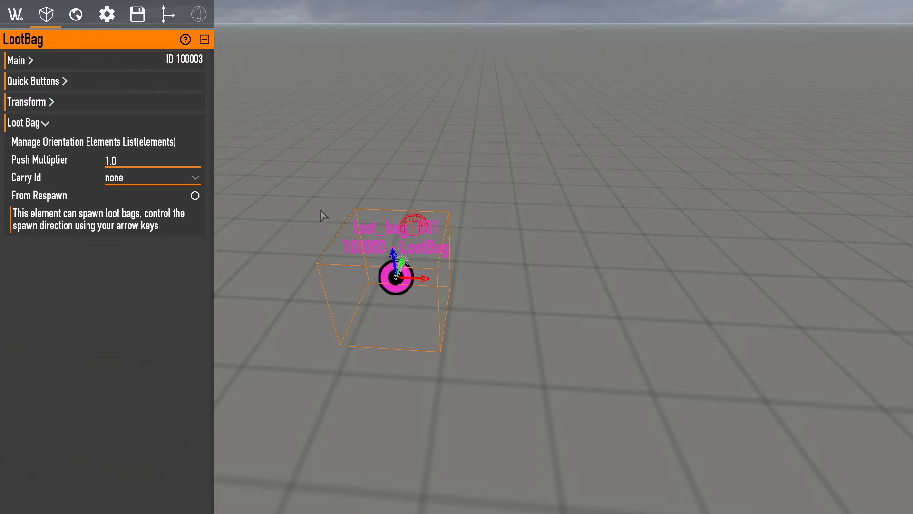
{"action": "key", "text": "Right"}
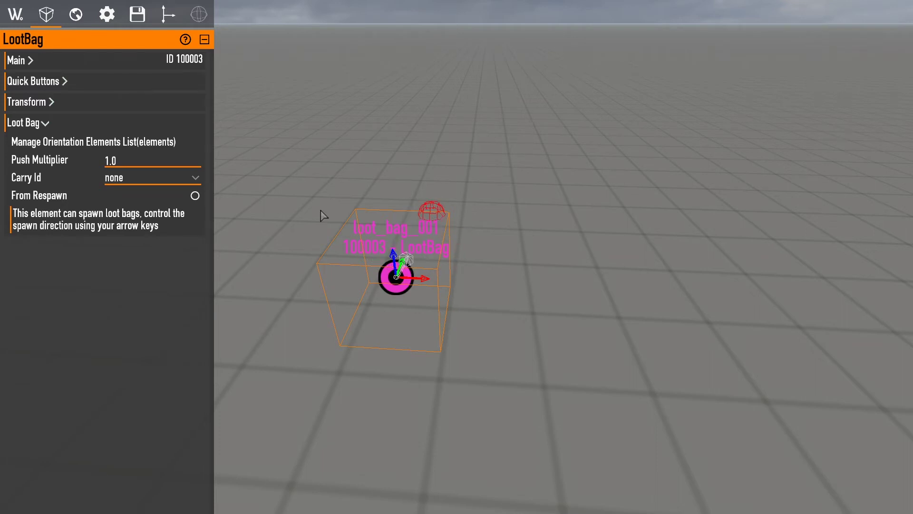
{"action": "right_click_drag", "start_coordinate": [431, 218], "coordinate": [474, 223]}
{"action": "key", "text": "a"}
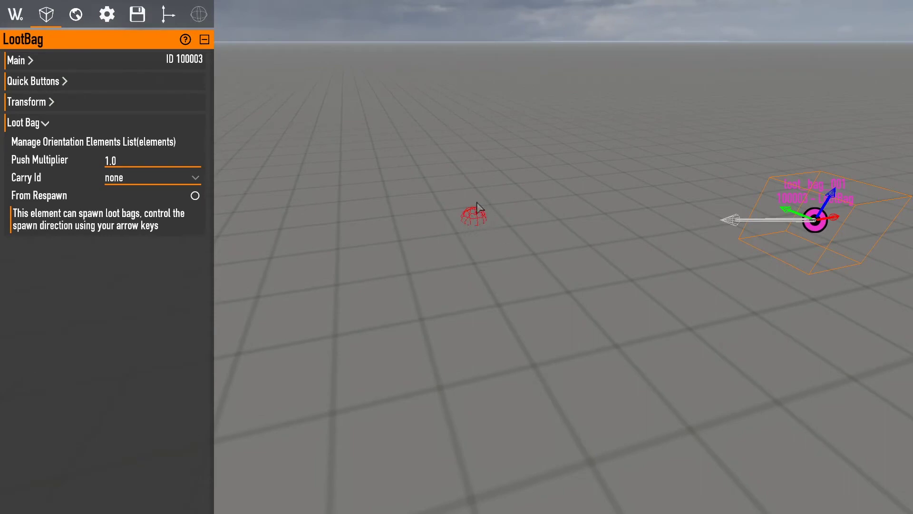
{"action": "right_click_drag", "start_coordinate": [469, 209], "coordinate": [461, 218]}
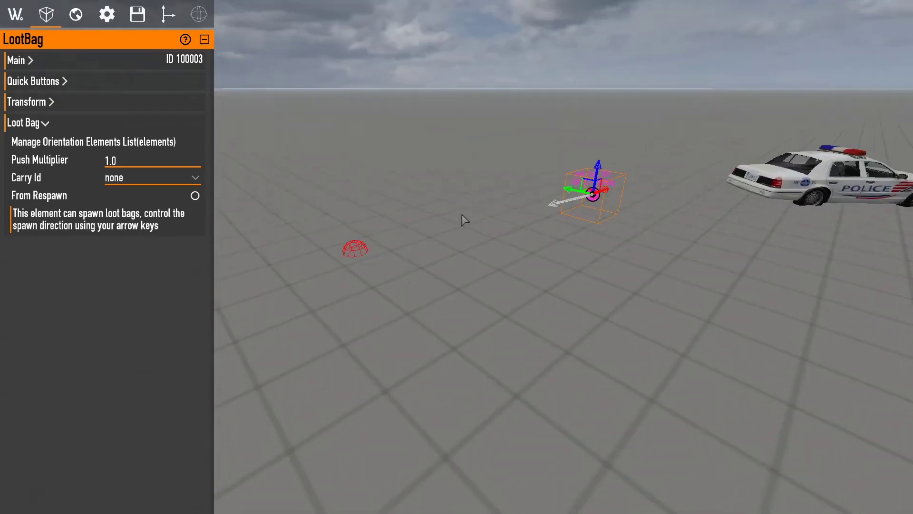
Spawn the unit mkp_int_floor_4x4m_a on the ground near the loot bag's landing marker
{"action": "left_click", "coordinate": [15, 14]}
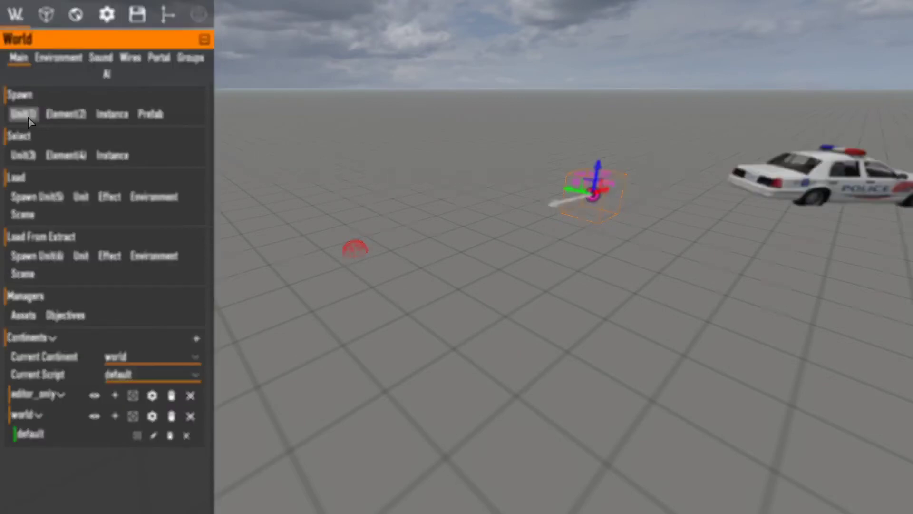
{"action": "left_click", "coordinate": [24, 114]}
{"action": "type", "text": "mkp"}
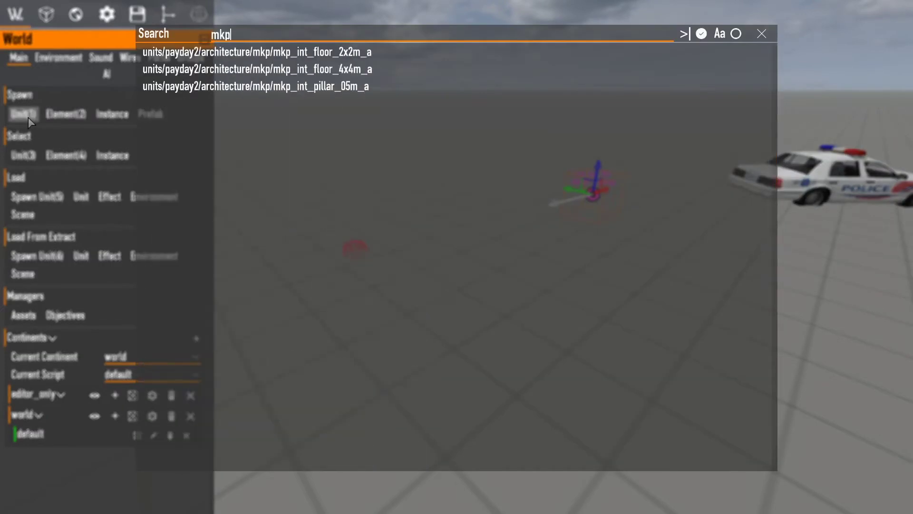
{"action": "left_click", "coordinate": [167, 70]}
{"action": "left_click", "coordinate": [357, 254]}
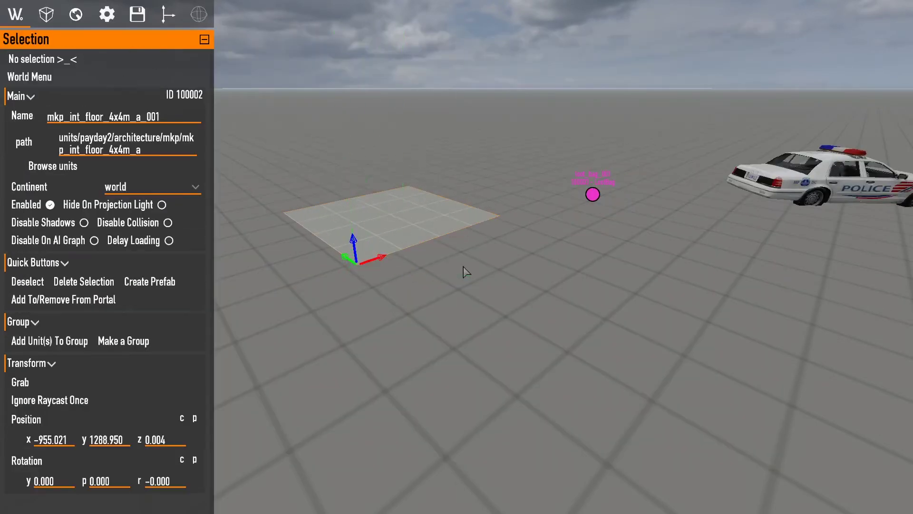
Rotate the 4x4 m floor unit to a pitch of 90 degrees so it stands upright like a wall
{"action": "key", "text": "a"}
{"action": "right_click_drag", "start_coordinate": [480, 241], "coordinate": [529, 241]}
{"action": "key", "text": "m"}
{"action": "left_click_drag", "start_coordinate": [535, 241], "coordinate": [647, 219]}
{"action": "key", "text": "m"}
{"action": "right_click_drag", "start_coordinate": [638, 219], "coordinate": [533, 202]}
{"action": "key", "text": "d"}
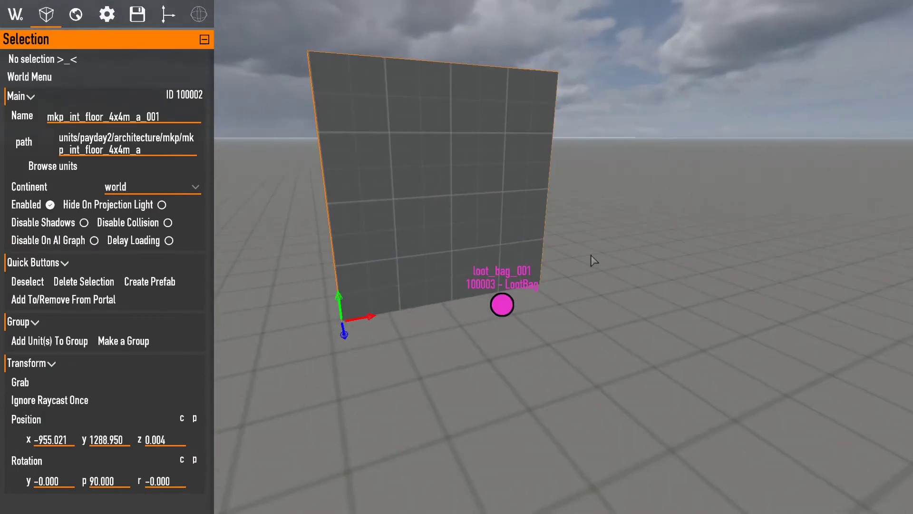
Select the loot bag and aim its spawn direction at the upper middle of the upright floor panel
{"action": "left_click", "coordinate": [503, 307]}
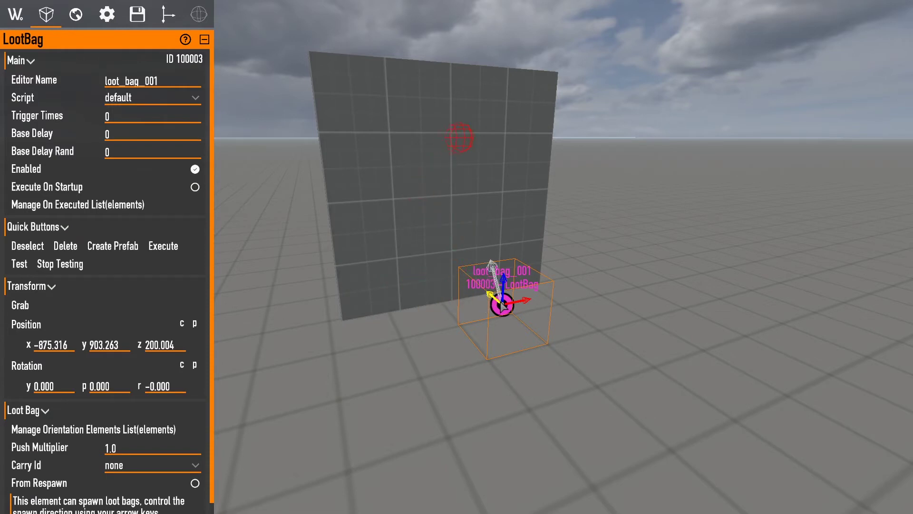
{"action": "key", "text": "Down"}
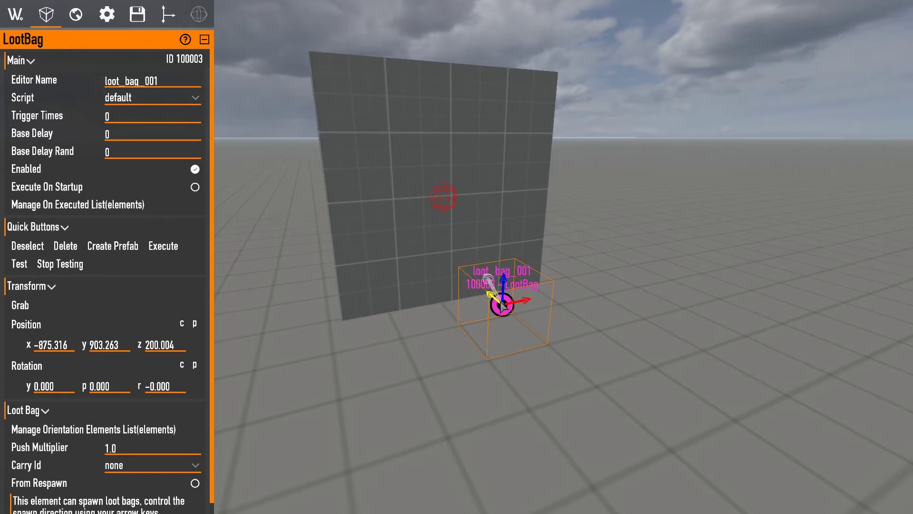
{"action": "key", "text": "Down"}
{"action": "key", "text": "Left"}
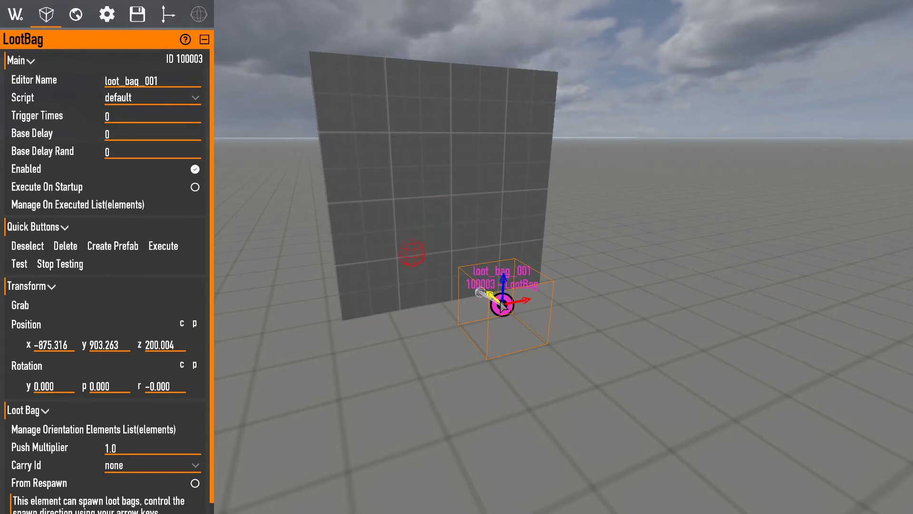
{"action": "key", "text": "Right"}
{"action": "key", "text": "Up"}
{"action": "key", "text": "Up"}
{"action": "key", "text": "Up"}
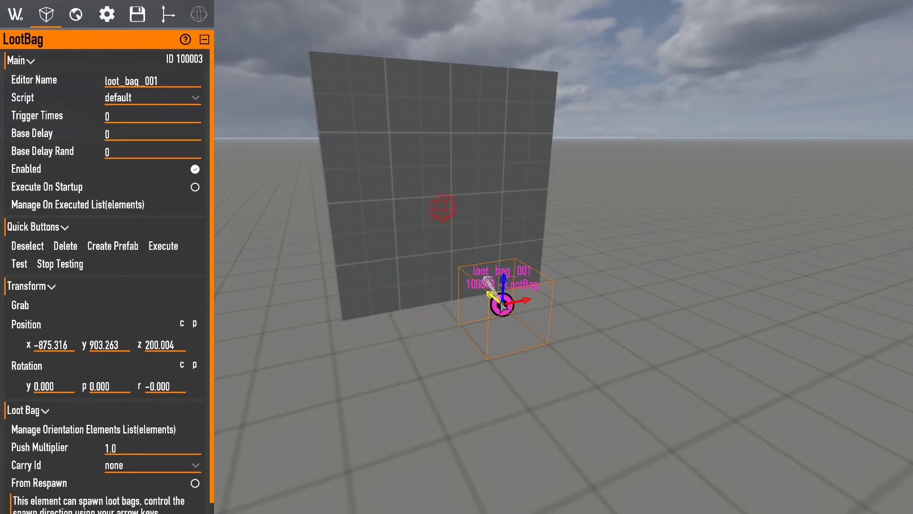
{"action": "key", "text": "Right"}
{"action": "key", "text": "Up"}
{"action": "key", "text": "Up"}
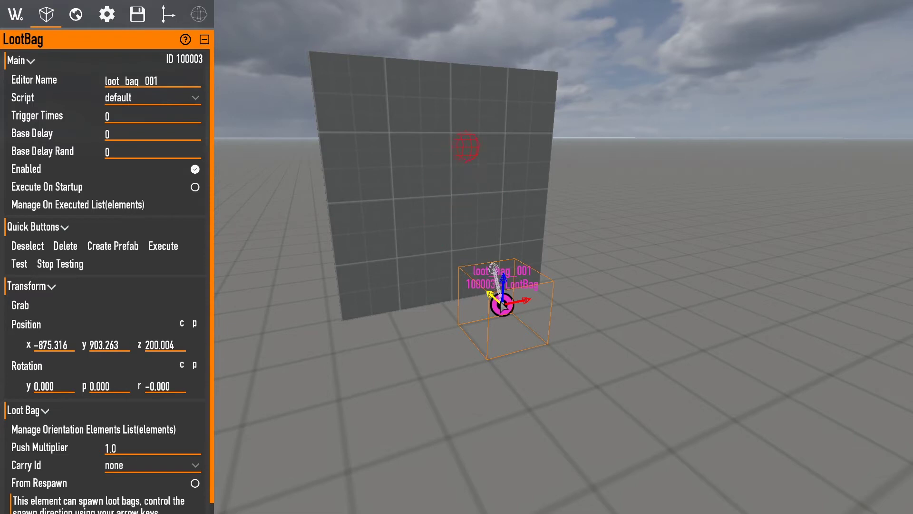
{"action": "key", "text": "Left"}
{"action": "key", "text": "Right"}
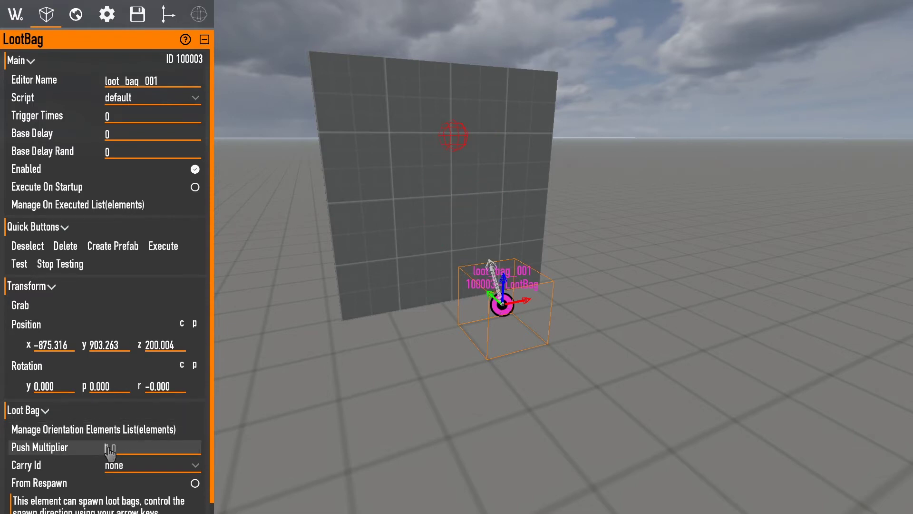
Test the loot bag spawn with a push multiplier of 0.0, and stop the test
{"action": "right_click_drag", "start_coordinate": [359, 398], "coordinate": [365, 427]}
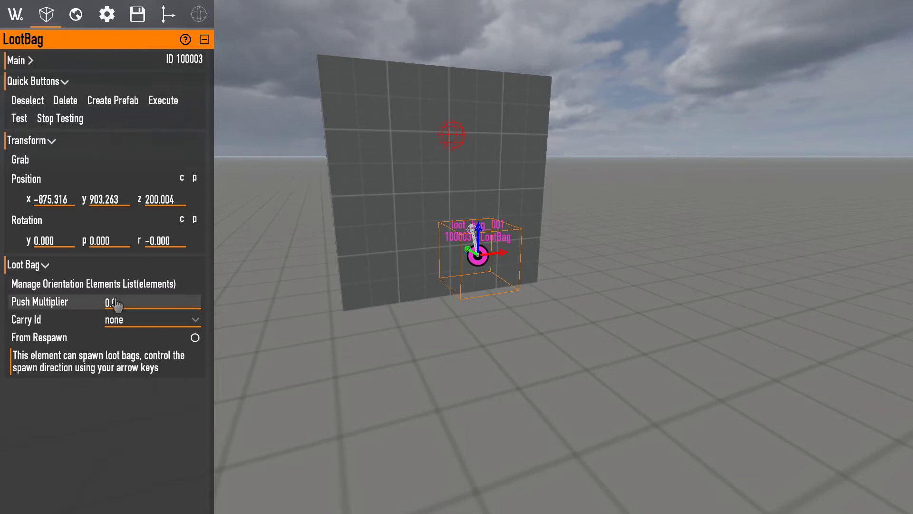
{"action": "left_click", "coordinate": [20, 120]}
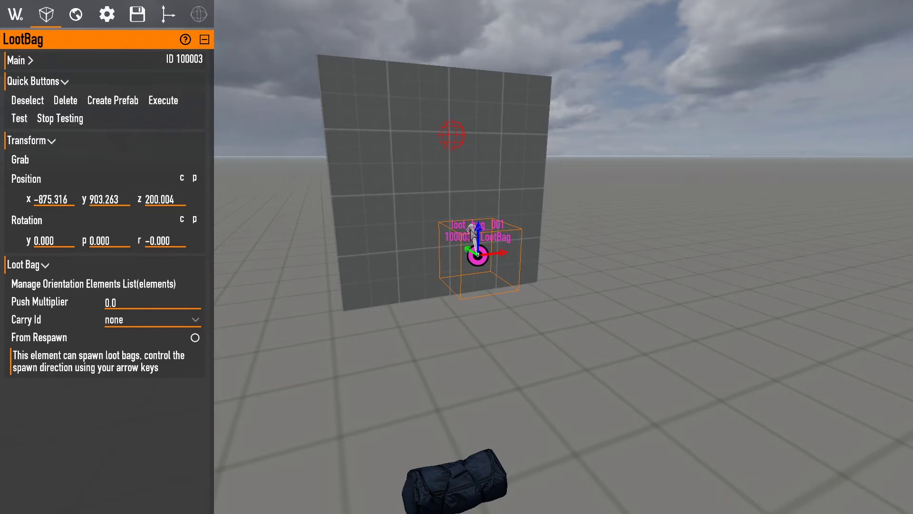
{"action": "left_click", "coordinate": [56, 125]}
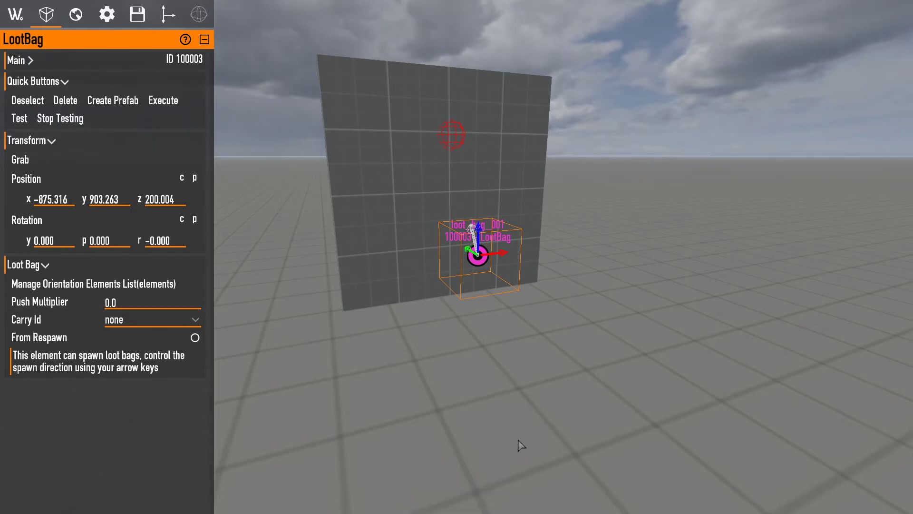
Set the loot bag's push multiplier to 1.0 and test the spawn
{"action": "left_click", "coordinate": [111, 303]}
{"action": "type", "text": "1"}
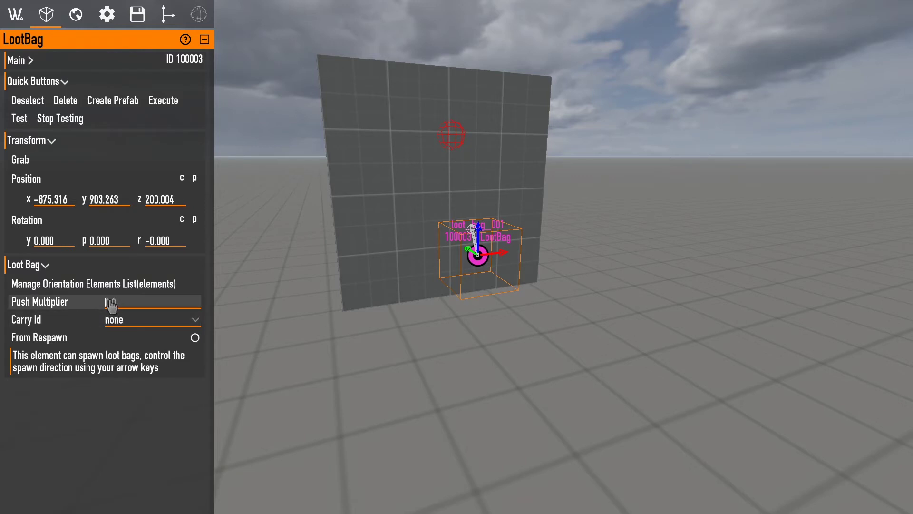
{"action": "key", "text": "Return"}
{"action": "left_click", "coordinate": [23, 122]}
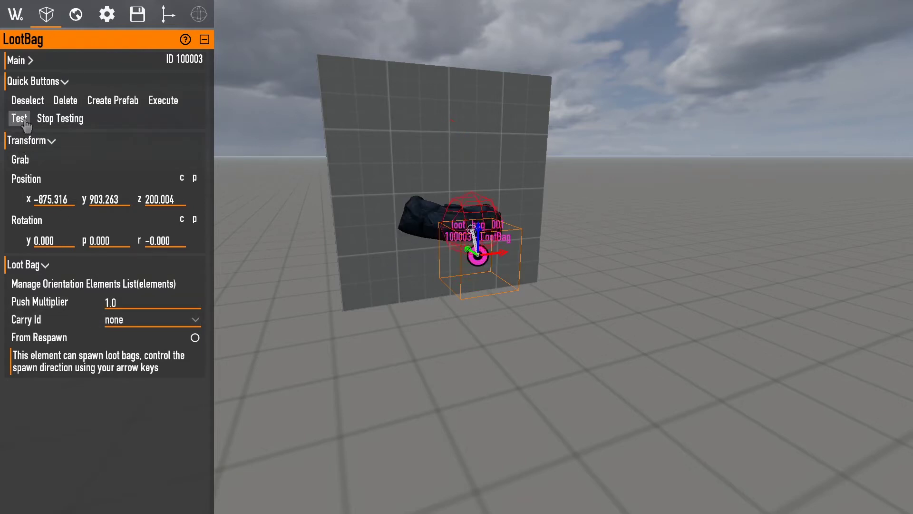
Raise the loot bag's push multiplier to 2.0 and test the spawn again
{"action": "left_click", "coordinate": [108, 304]}
{"action": "type", "text": "2"}
{"action": "key", "text": "Return"}
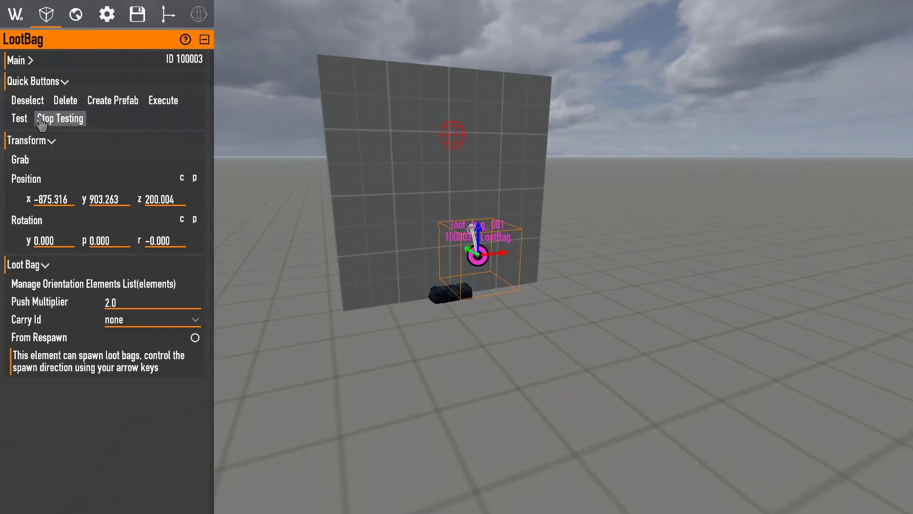
{"action": "left_click", "coordinate": [21, 122]}
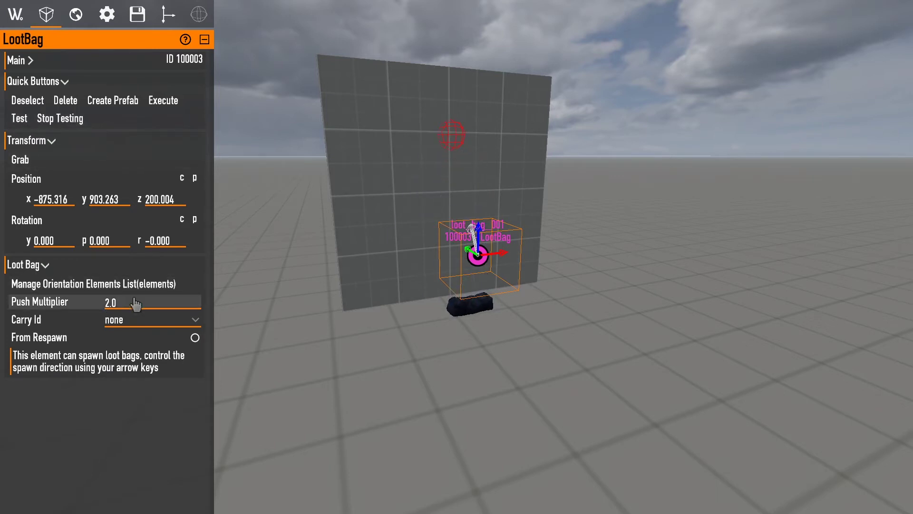
Try a push multiplier of 3 for the loot bag
{"action": "left_click", "coordinate": [121, 307]}
{"action": "type", "text": "3"}
{"action": "key", "text": "Return"}
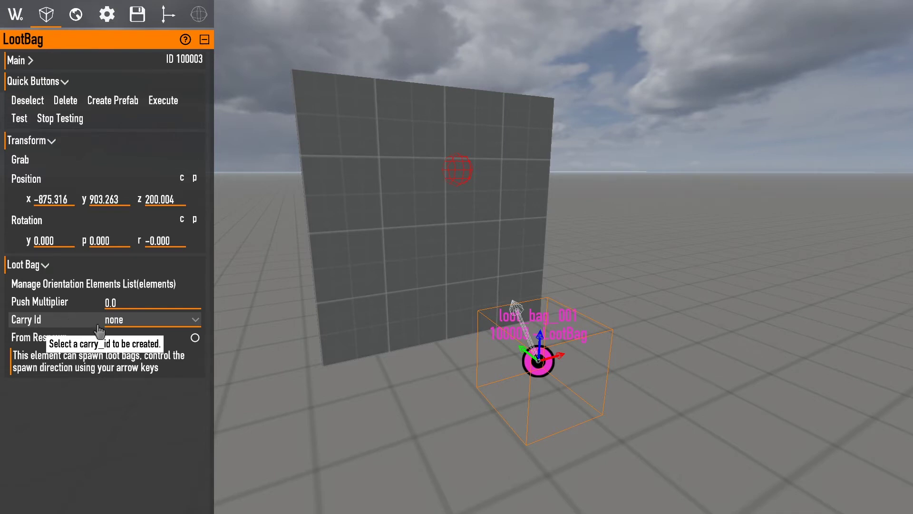
Look through the available loot types and set the loot bag's Carry Id to money
{"action": "left_click", "coordinate": [121, 319]}
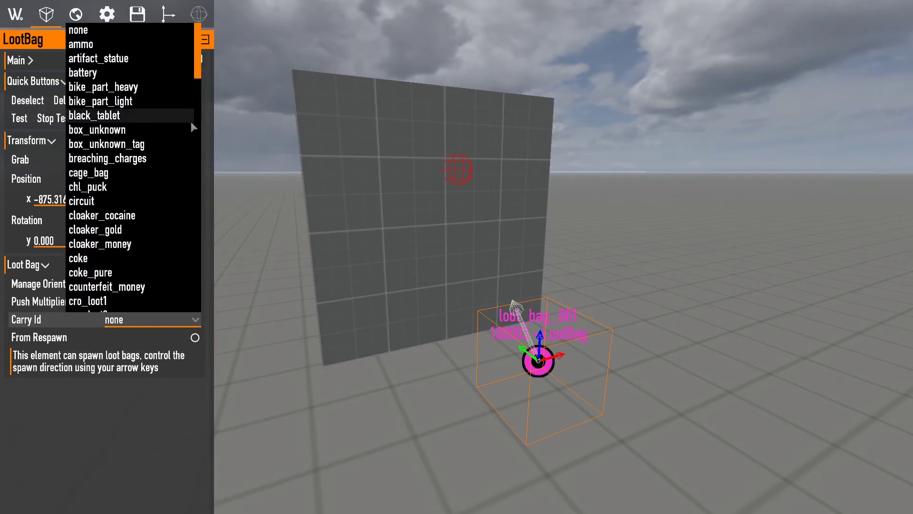
{"action": "left_click_drag", "start_coordinate": [199, 59], "coordinate": [196, 223]}
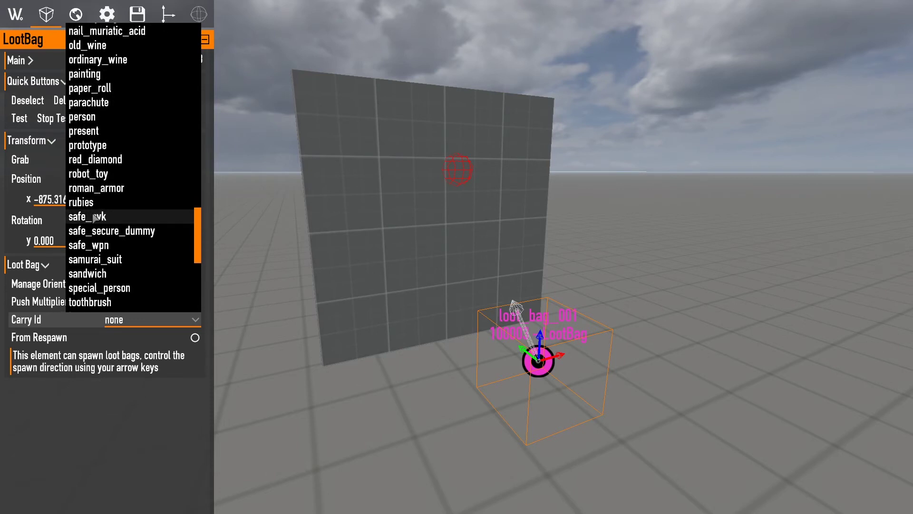
{"action": "left_click_drag", "start_coordinate": [201, 246], "coordinate": [201, 252]}
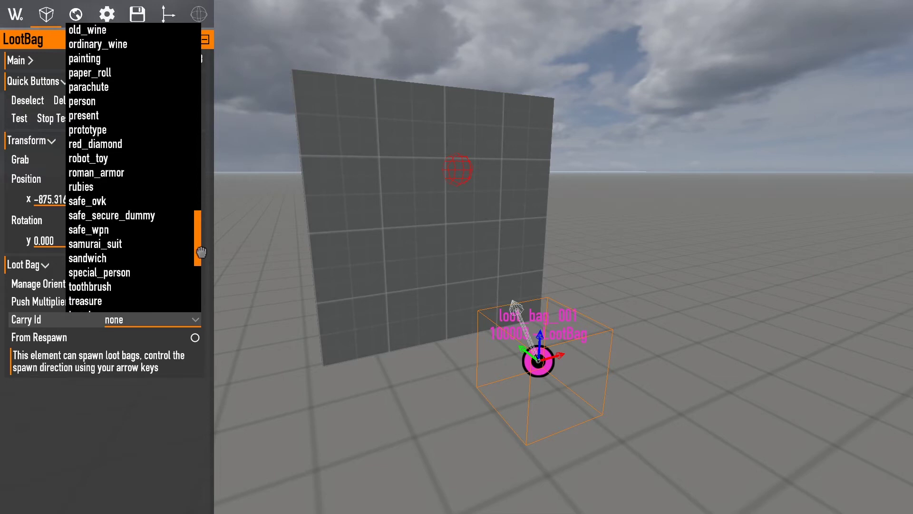
{"action": "left_click_drag", "start_coordinate": [201, 252], "coordinate": [203, 154]}
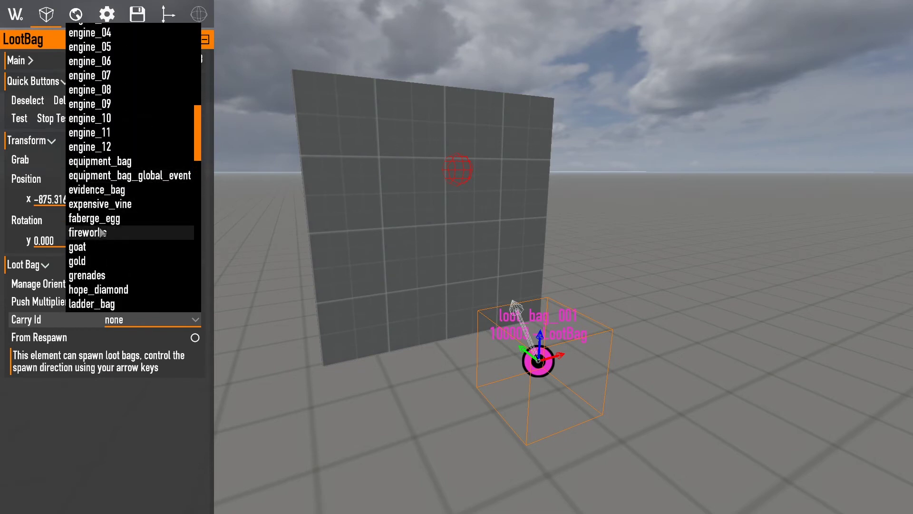
{"action": "left_click_drag", "start_coordinate": [197, 151], "coordinate": [192, 35]}
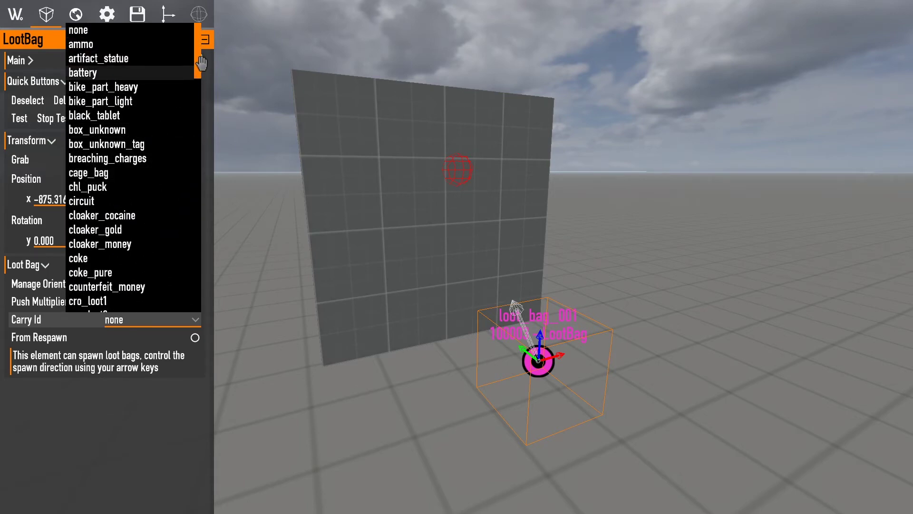
{"action": "left_click_drag", "start_coordinate": [197, 67], "coordinate": [195, 117]}
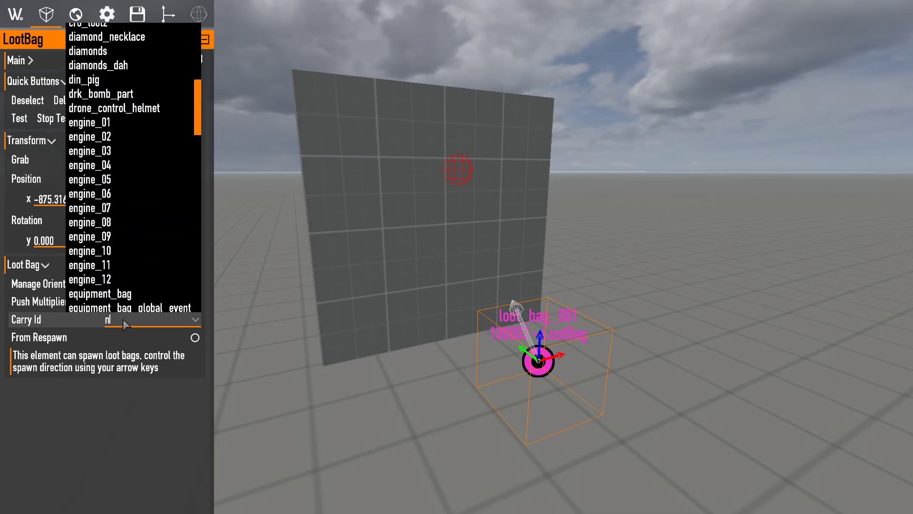
{"action": "key", "text": "BackSpace"}
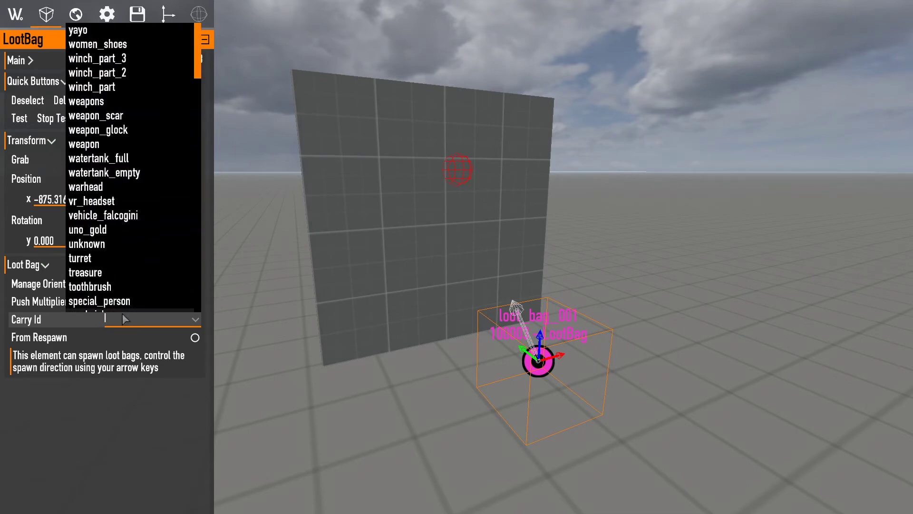
{"action": "type", "text": "money"}
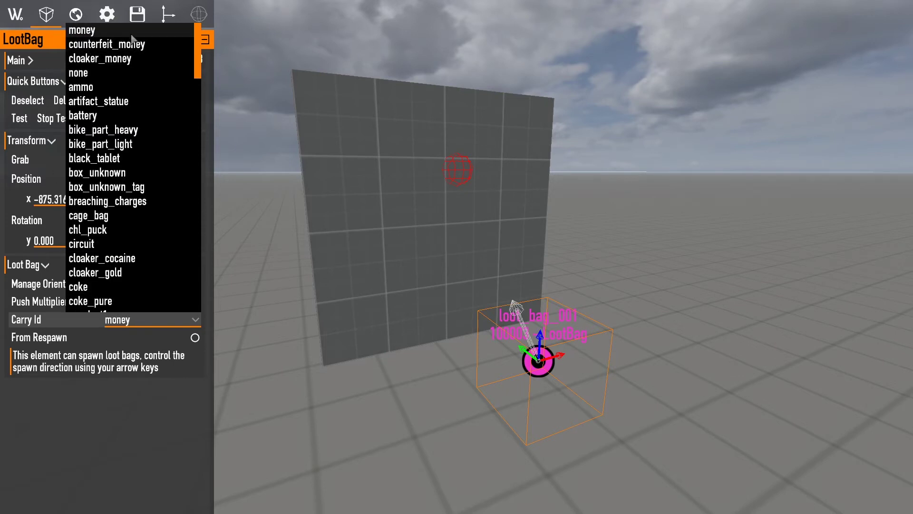
{"action": "left_click", "coordinate": [93, 31]}
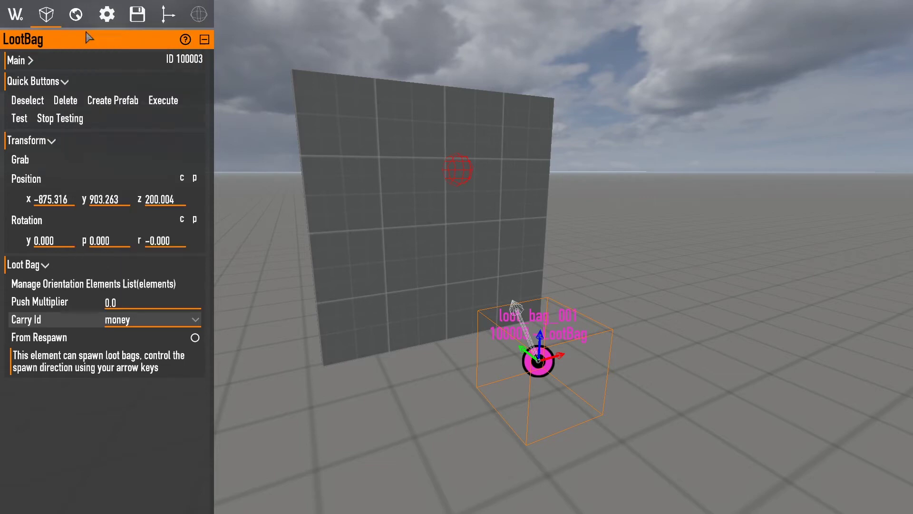
Test the money loot bag, stop the test, and execute the element to spawn a bag
{"action": "right_click_drag", "start_coordinate": [374, 181], "coordinate": [375, 181]}
{"action": "key", "text": "s"}
{"action": "right_click_drag", "start_coordinate": [252, 185], "coordinate": [215, 145]}
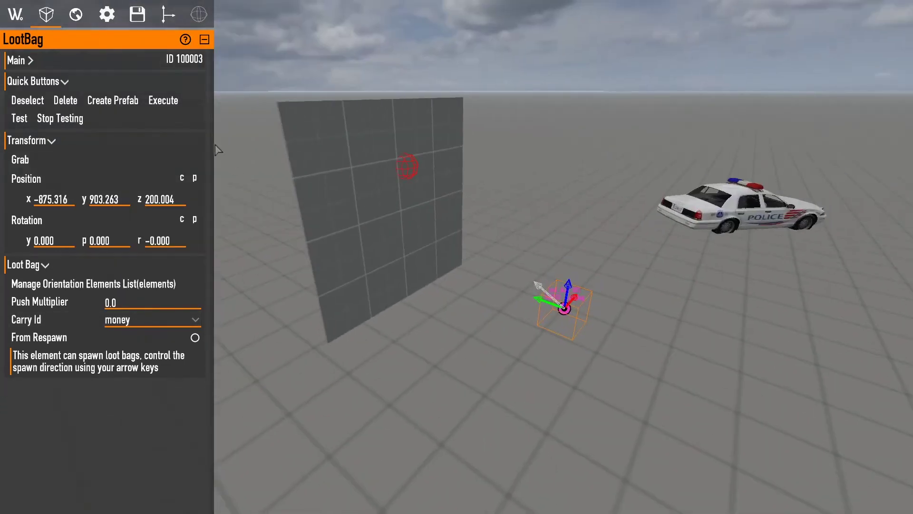
{"action": "left_click", "coordinate": [19, 119]}
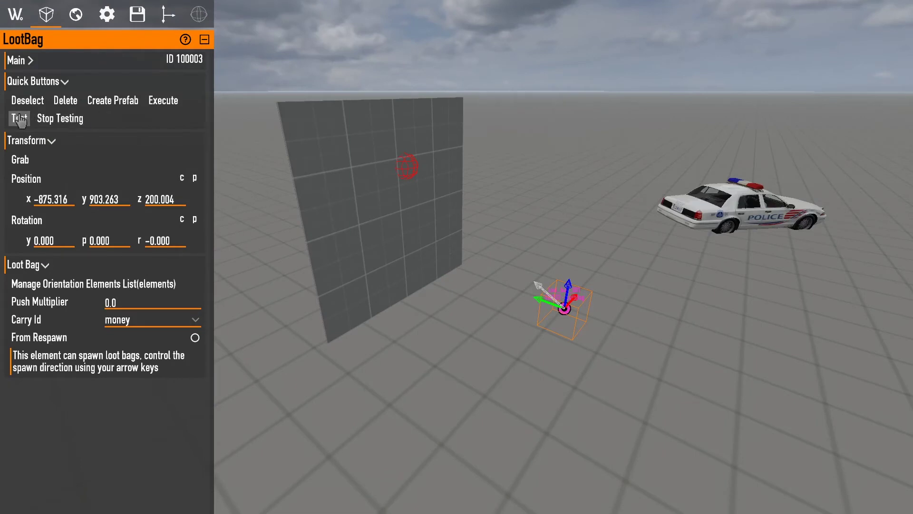
{"action": "left_click", "coordinate": [57, 120]}
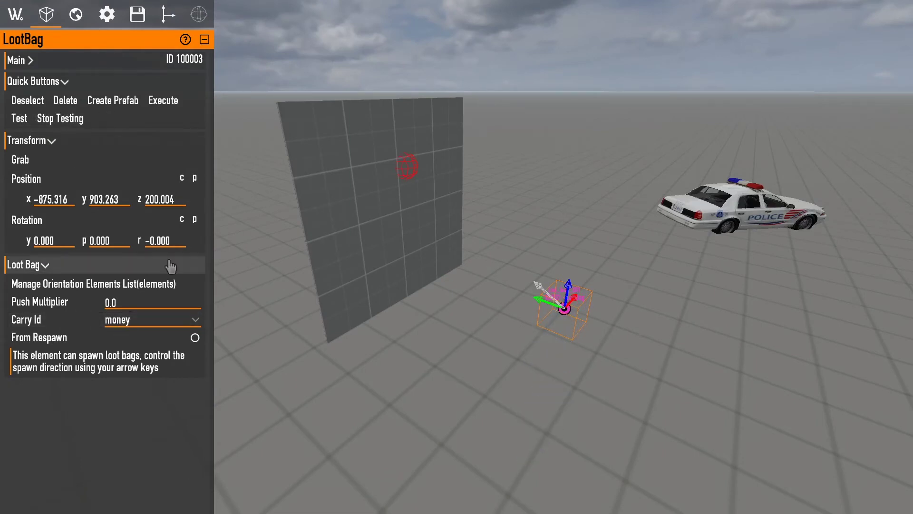
{"action": "left_click", "coordinate": [173, 100]}
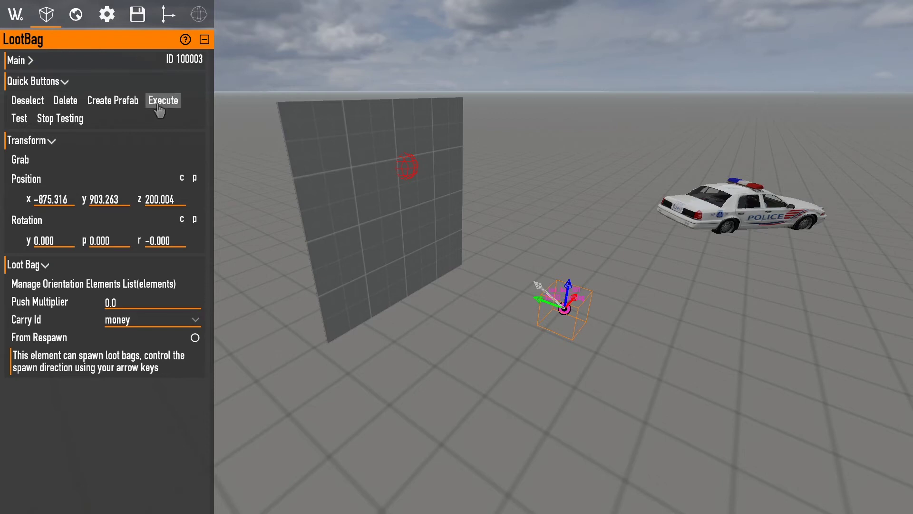
{"action": "left_click", "coordinate": [160, 108]}
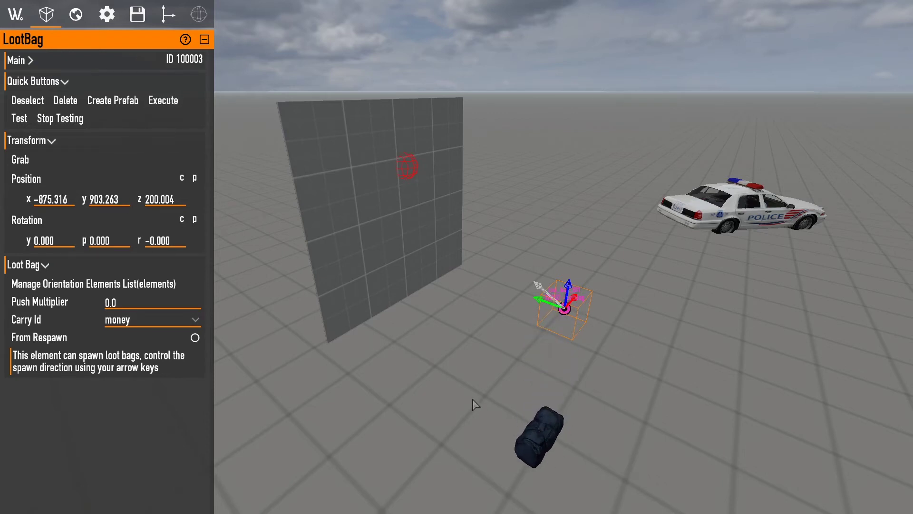
Add area_trigger_002 and the Startup mission script as the loot bag's orientation elements
{"action": "right_click_drag", "start_coordinate": [544, 342], "coordinate": [704, 435]}
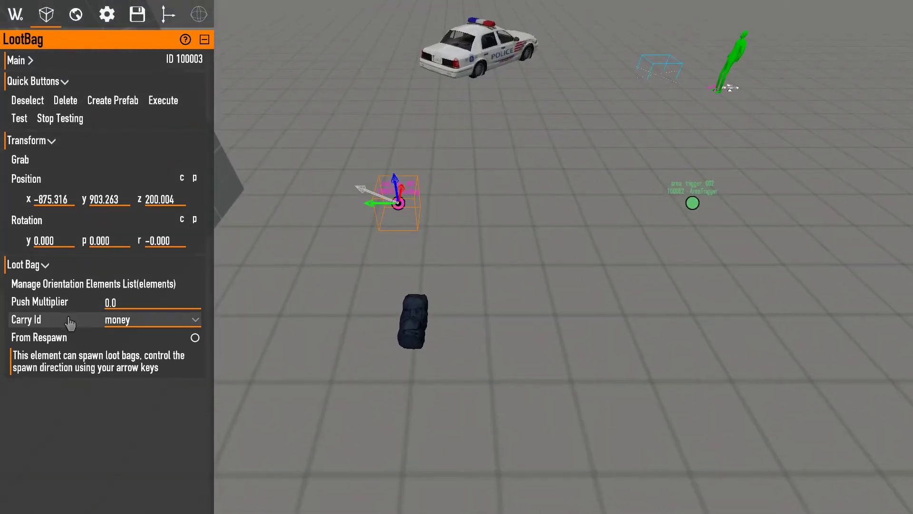
{"action": "left_click", "coordinate": [106, 285]}
{"action": "left_click", "coordinate": [229, 101]}
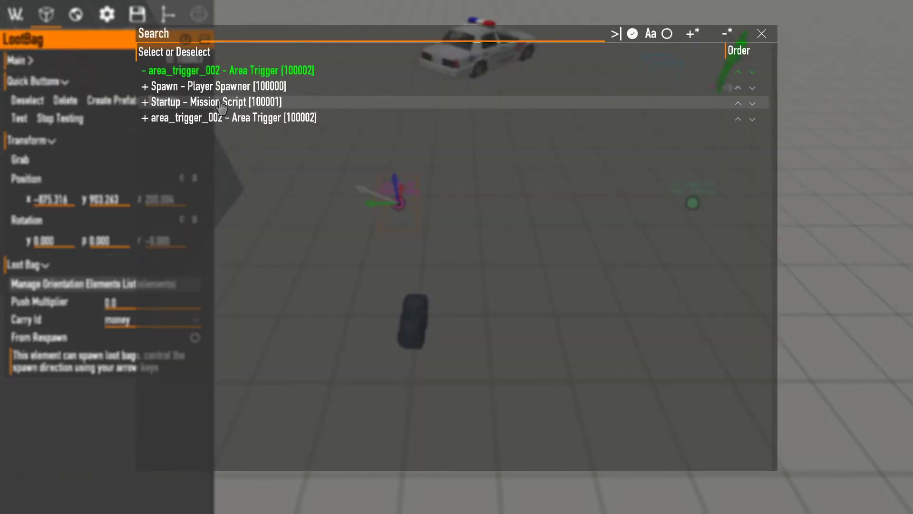
{"action": "left_click", "coordinate": [219, 102]}
{"action": "key", "text": "Return"}
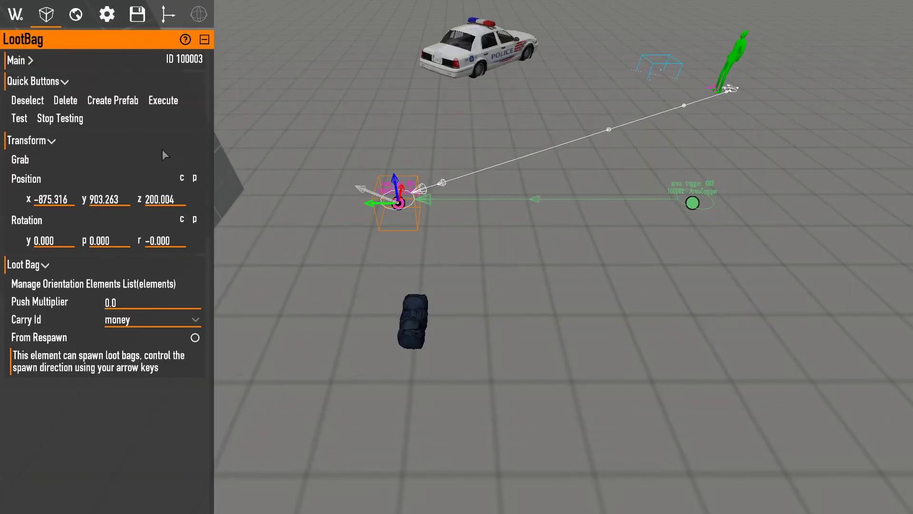
Execute the loot bag several times and examine where the bags spawn relative to the orientation elements
{"action": "left_click", "coordinate": [168, 104]}
{"action": "left_click", "coordinate": [168, 104]}
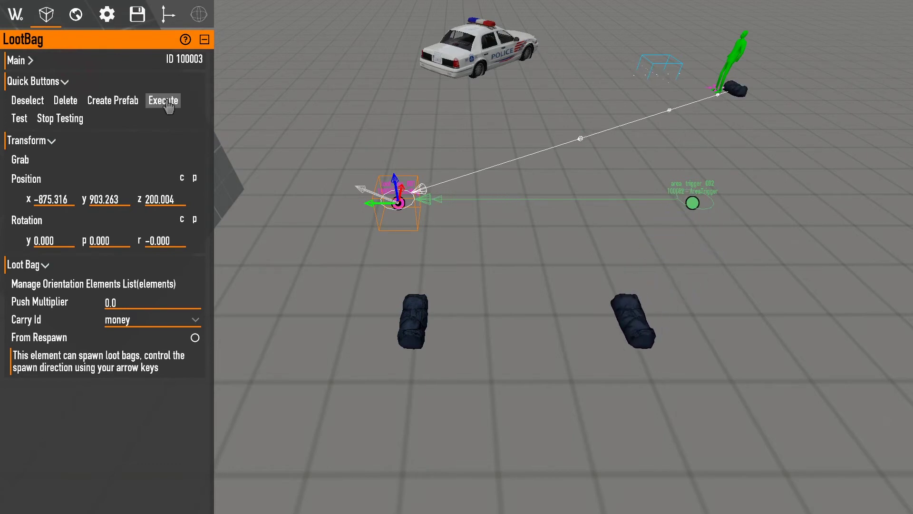
{"action": "left_click", "coordinate": [168, 104]}
{"action": "left_click", "coordinate": [168, 103]}
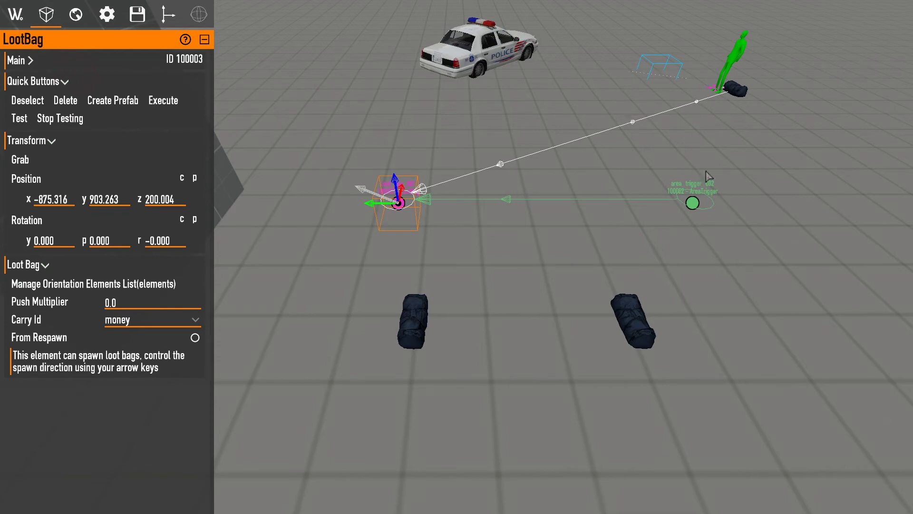
{"action": "right_click_drag", "start_coordinate": [706, 88], "coordinate": [653, 85]}
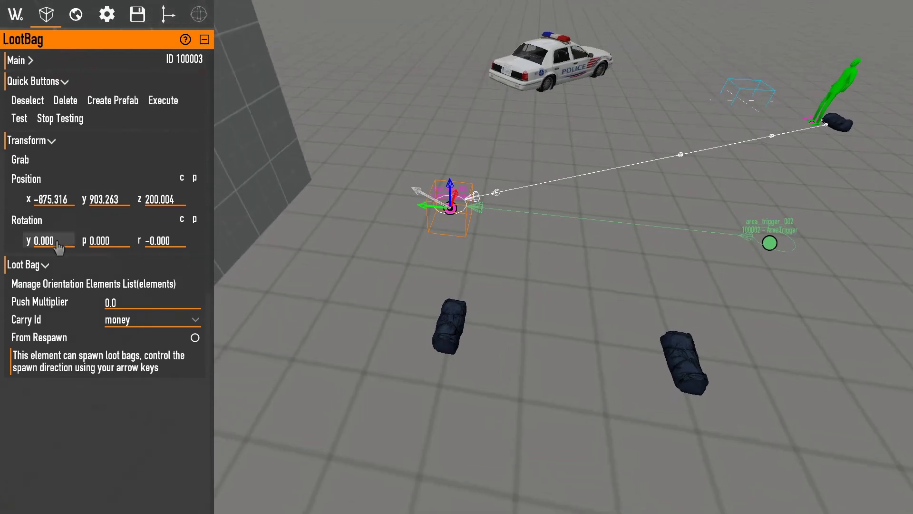
{"action": "right_click_drag", "start_coordinate": [57, 247], "coordinate": [103, 281]}
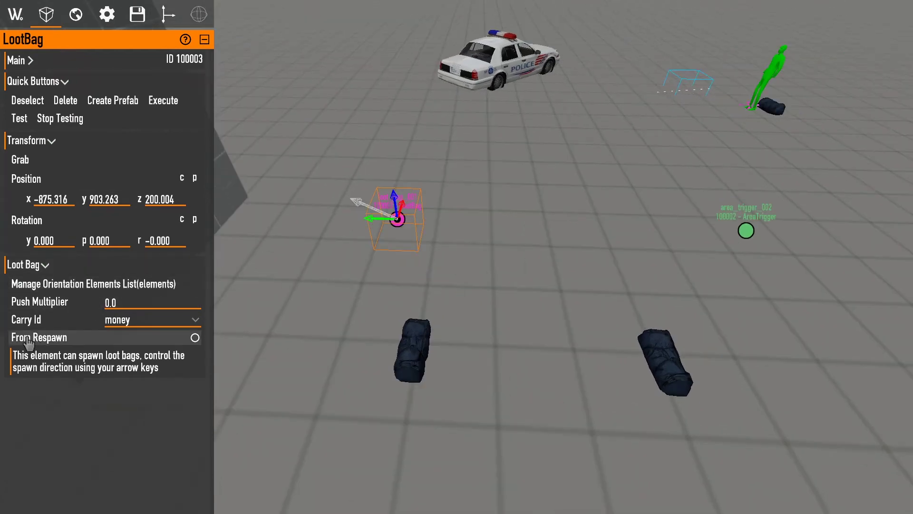
{"action": "key", "text": "s"}
{"action": "right_click_drag", "start_coordinate": [33, 337], "coordinate": [24, 142]}
{"action": "key", "text": "w"}
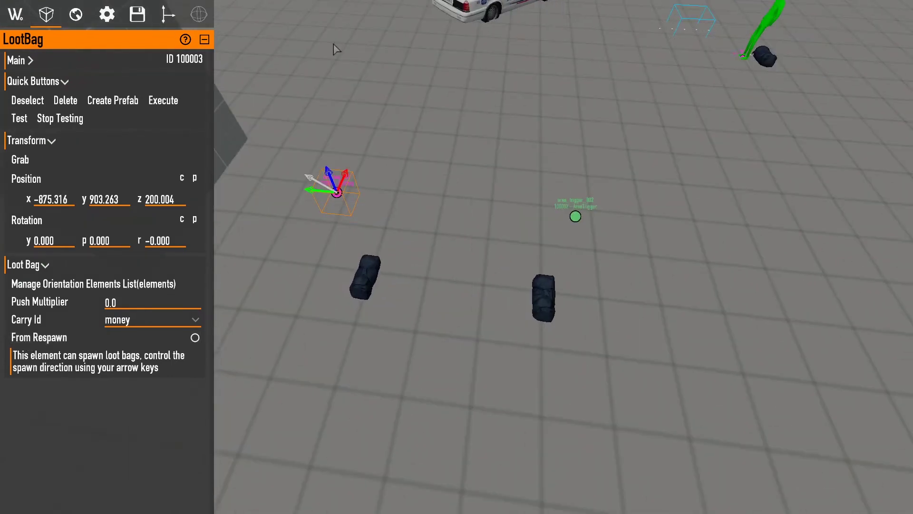
Restart the game from the pause screen and confirm the restart
{"action": "key", "text": "Escape"}
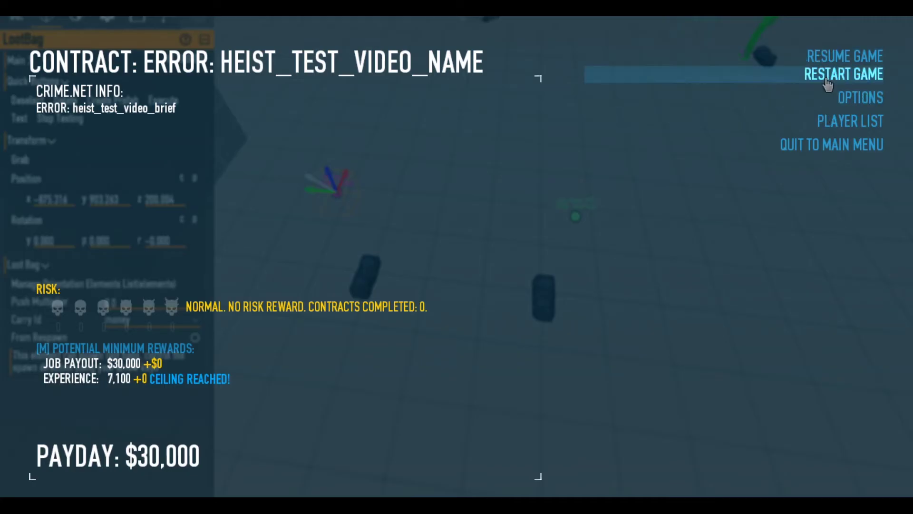
{"action": "key", "text": "Escape"}
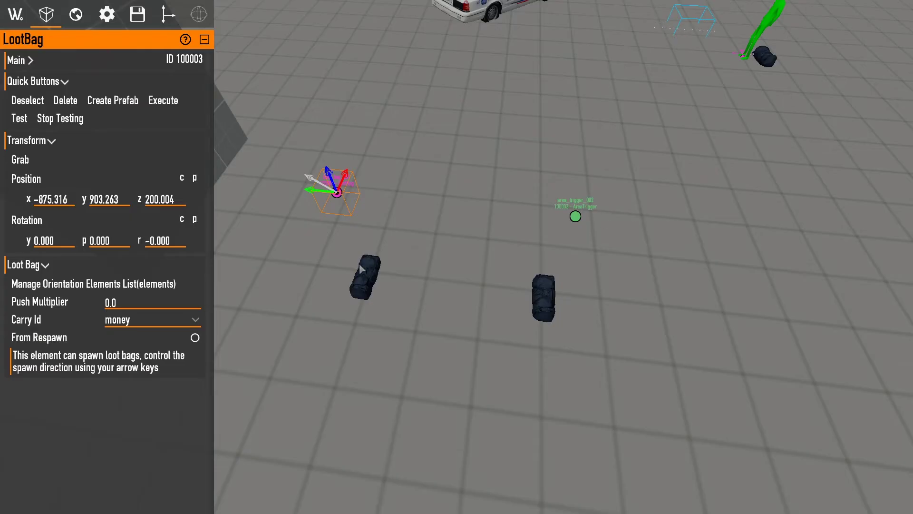
{"action": "key", "text": "Escape"}
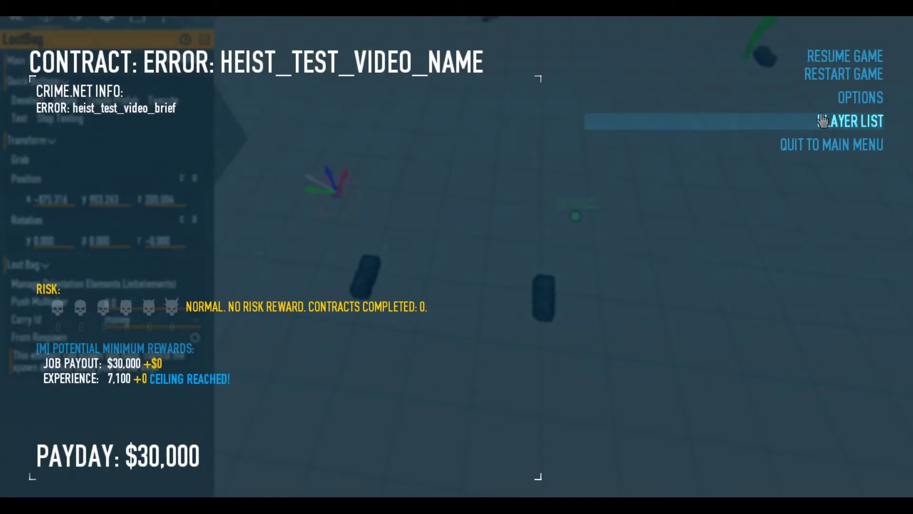
{"action": "left_click", "coordinate": [810, 76]}
{"action": "left_click", "coordinate": [592, 271]}
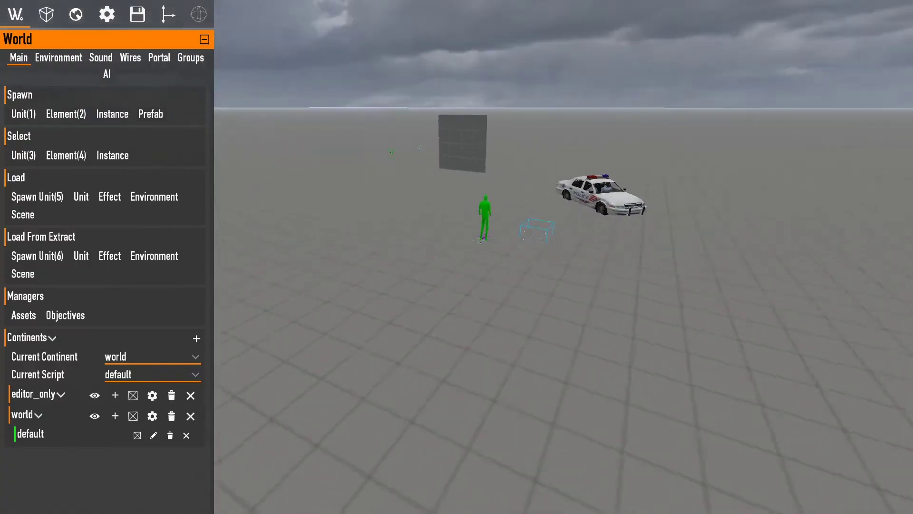
Locate the area trigger and loot bag in the reloaded level and inspect their settings
{"action": "key", "text": "shift+a"}
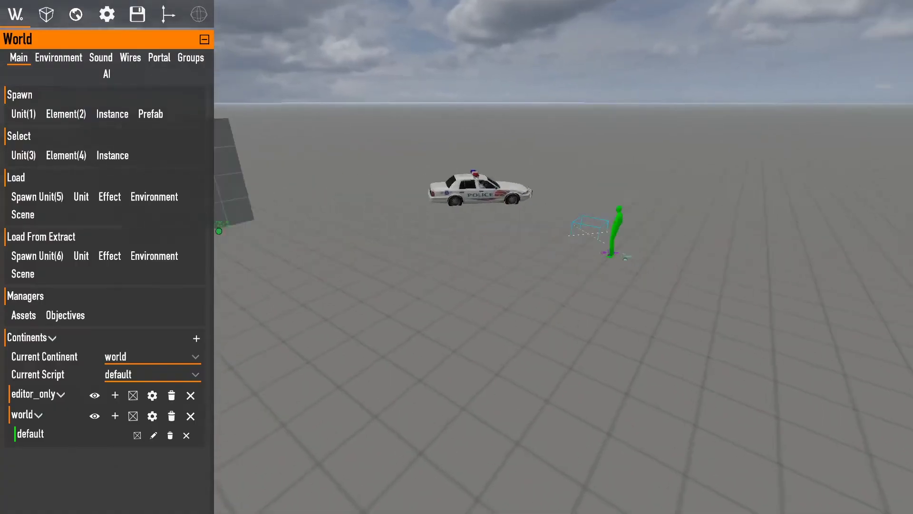
{"action": "key", "text": "w"}
{"action": "right_click_drag", "start_coordinate": [509, 251], "coordinate": [581, 239]}
{"action": "key", "text": "s"}
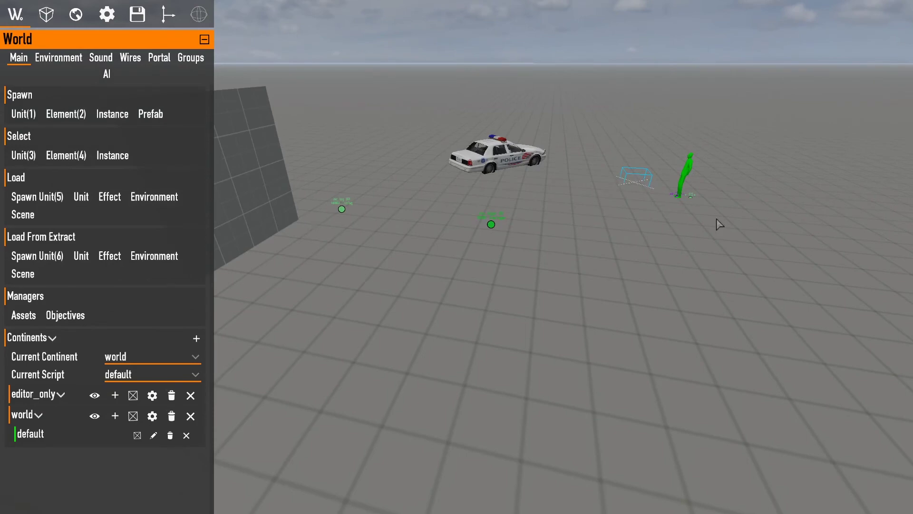
{"action": "left_click", "coordinate": [491, 224]}
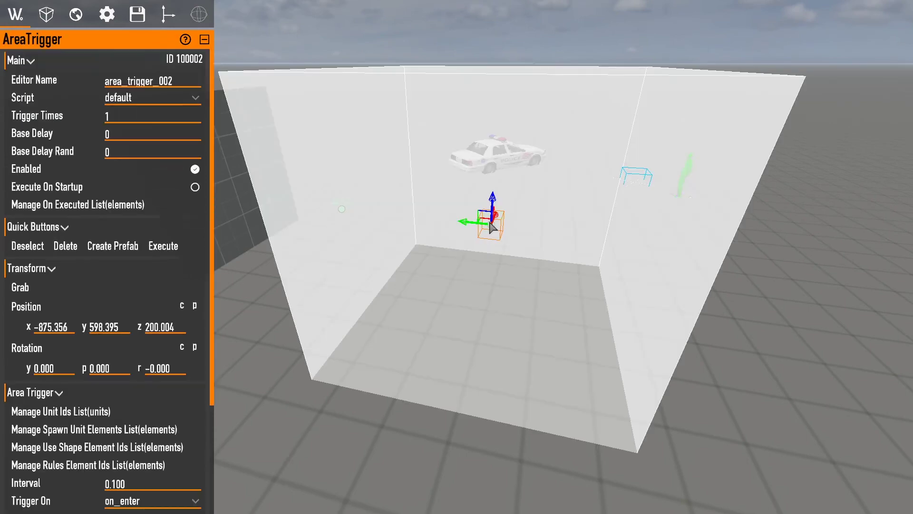
{"action": "left_click", "coordinate": [343, 210]}
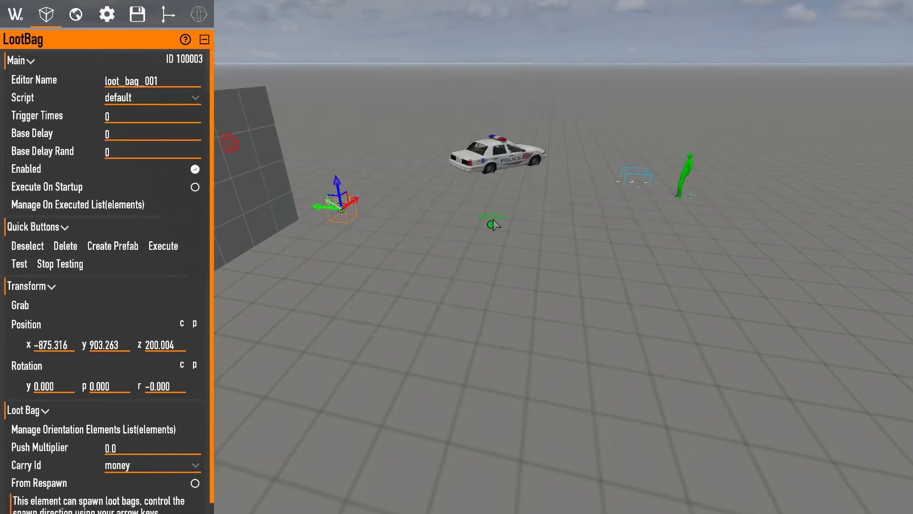
Set the Amount of area_trigger_002 to 1, collapsing its transform and quick button sections
{"action": "left_click", "coordinate": [492, 224]}
{"action": "key", "text": "w"}
{"action": "right_click_drag", "start_coordinate": [490, 221], "coordinate": [530, 229]}
{"action": "key", "text": "s"}
{"action": "key", "text": "w"}
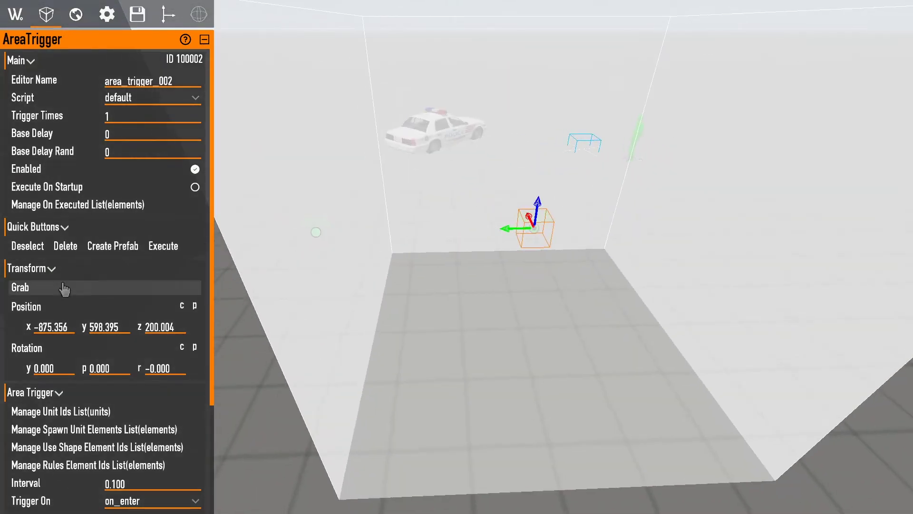
{"action": "left_click", "coordinate": [29, 268]}
{"action": "left_click", "coordinate": [46, 223]}
{"action": "scroll", "coordinate": [47, 218], "scroll_direction": "down", "scroll_amount": 1}
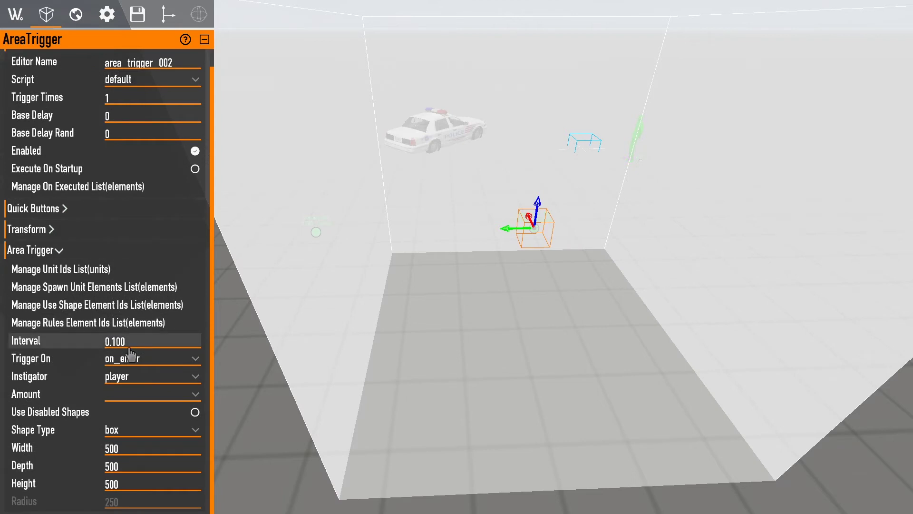
{"action": "left_click", "coordinate": [163, 395]}
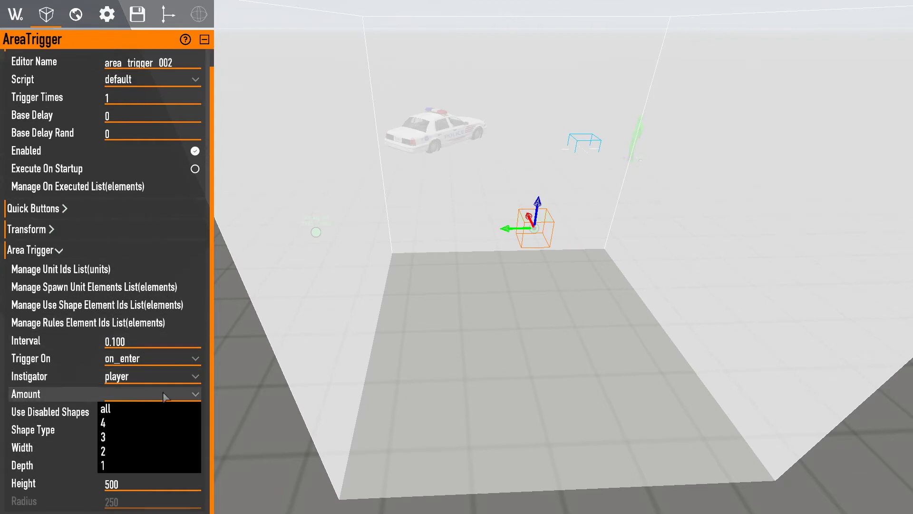
{"action": "left_click", "coordinate": [122, 465]}
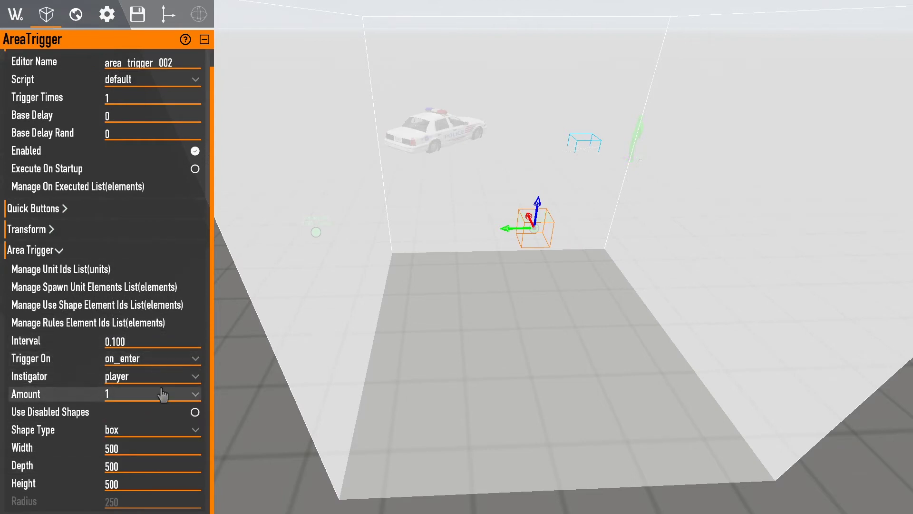
{"action": "key", "text": "s"}
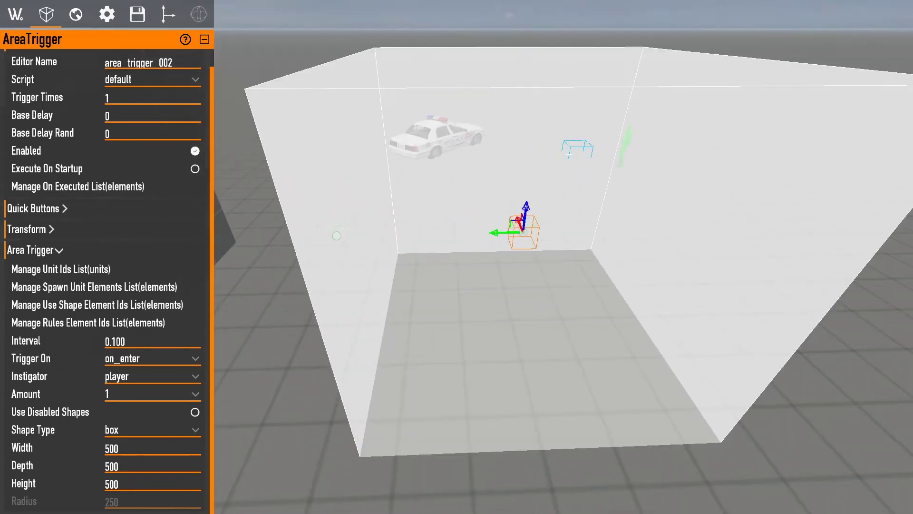
Try the cylinder and sphere shape types on area_trigger_002
{"action": "left_click", "coordinate": [134, 430]}
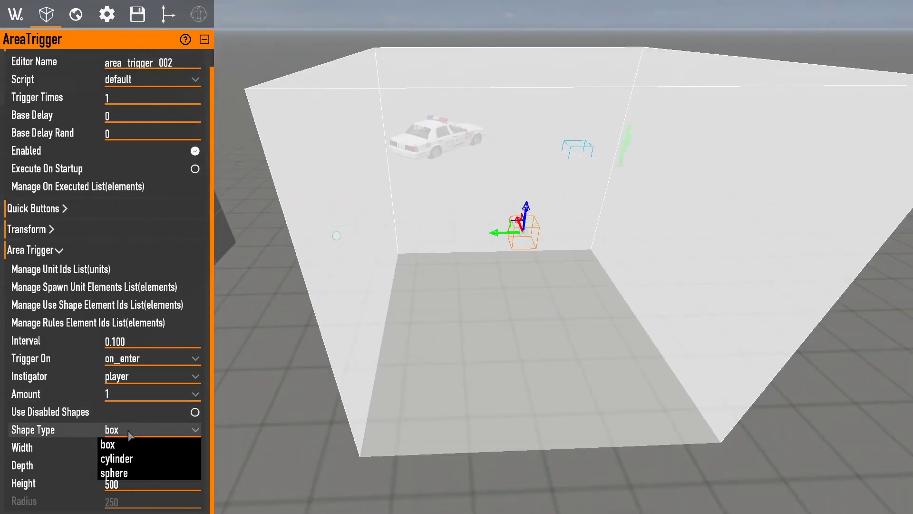
{"action": "left_click", "coordinate": [124, 459]}
{"action": "left_click", "coordinate": [131, 431]}
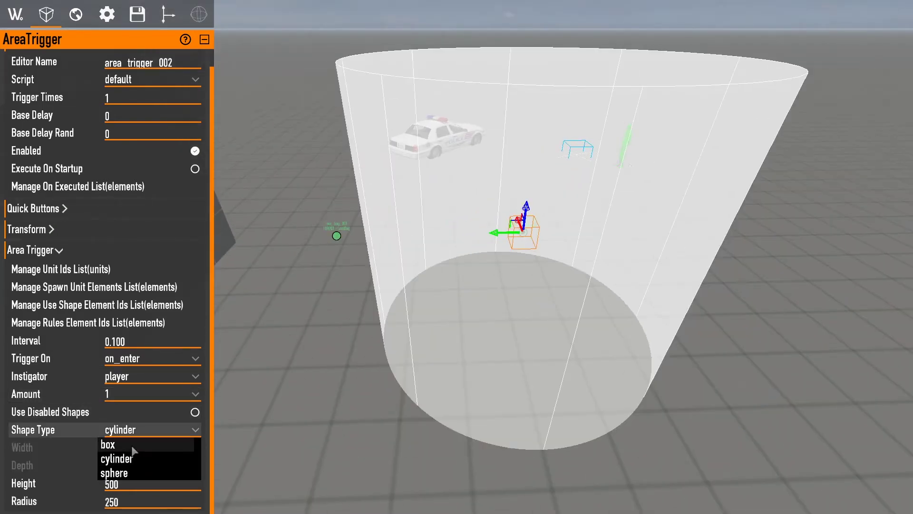
{"action": "left_click", "coordinate": [124, 473]}
{"action": "left_click", "coordinate": [135, 432]}
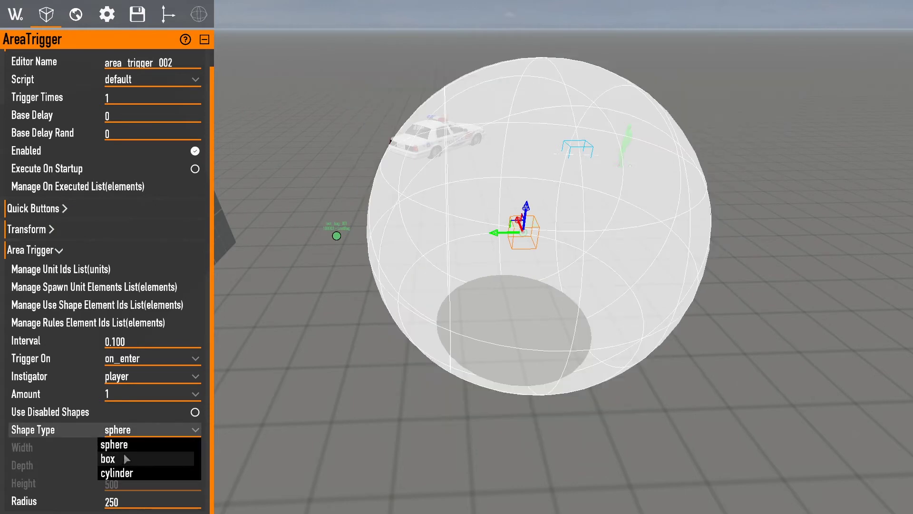
{"action": "left_click", "coordinate": [119, 460]}
{"action": "left_click", "coordinate": [128, 431]}
{"action": "left_click", "coordinate": [124, 444]}
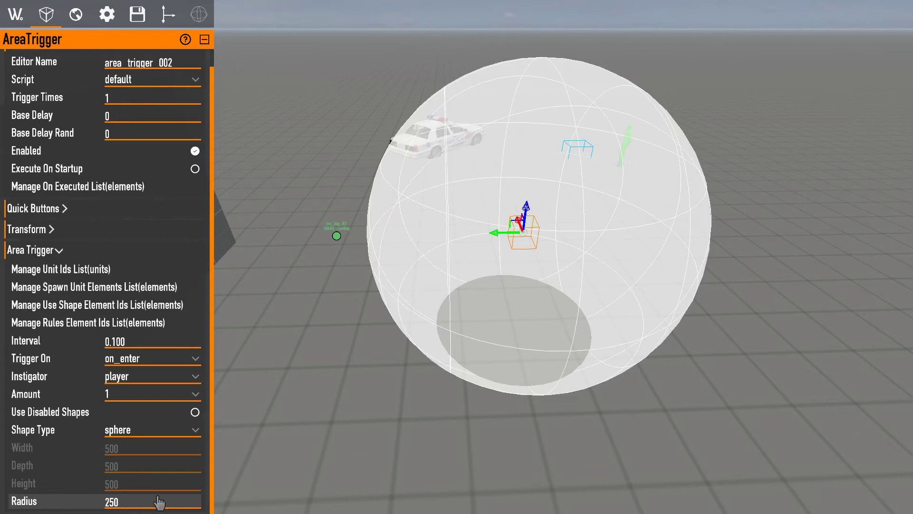
Try a Radius of 500 on the spherical area trigger, then restore it to 250
{"action": "left_click", "coordinate": [141, 499]}
{"action": "key", "text": "BackSpace"}
{"action": "key", "text": "BackSpace"}
{"action": "key", "text": "BackSpace"}
{"action": "type", "text": "5"}
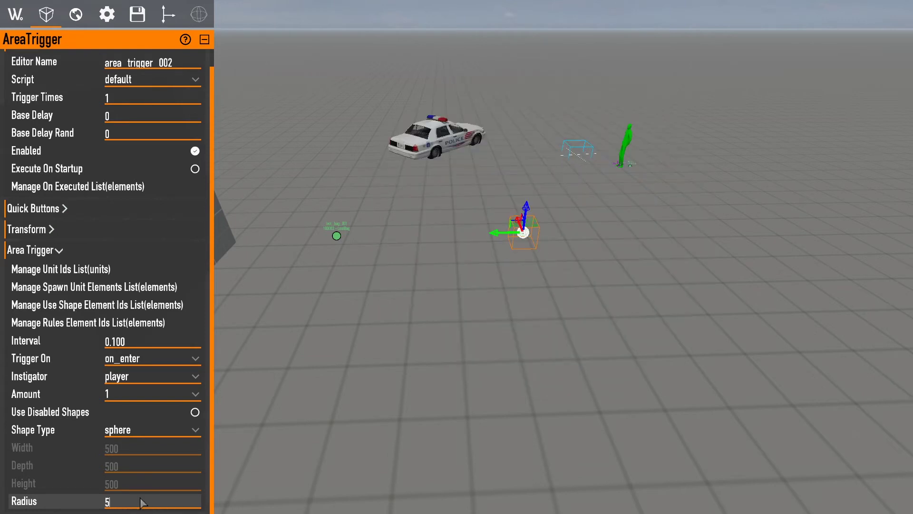
{"action": "type", "text": "00"}
{"action": "key", "text": "BackSpace"}
{"action": "key", "text": "BackSpace"}
{"action": "key", "text": "BackSpace"}
{"action": "type", "text": "250"}
Set the Shape Type of area_trigger_002 back to box
{"action": "left_click", "coordinate": [131, 433]}
{"action": "left_click", "coordinate": [125, 470]}
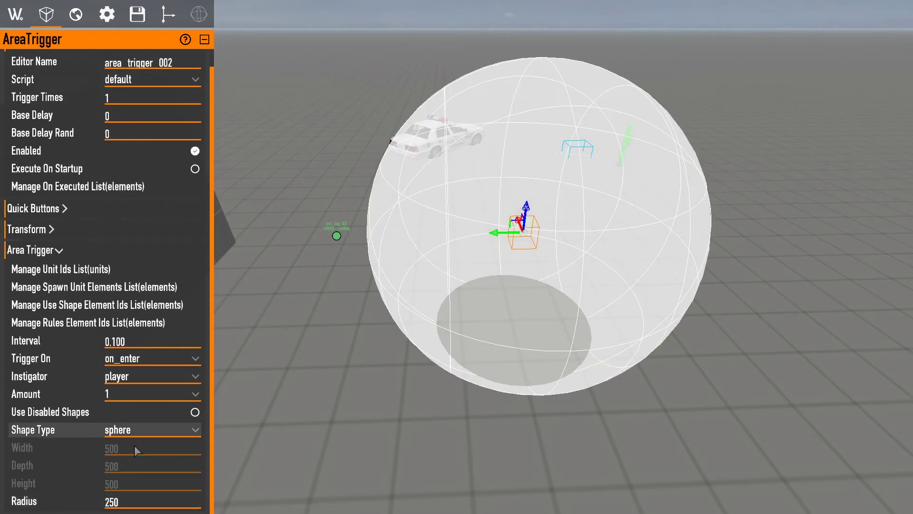
{"action": "left_click", "coordinate": [133, 430]}
{"action": "left_click", "coordinate": [126, 460]}
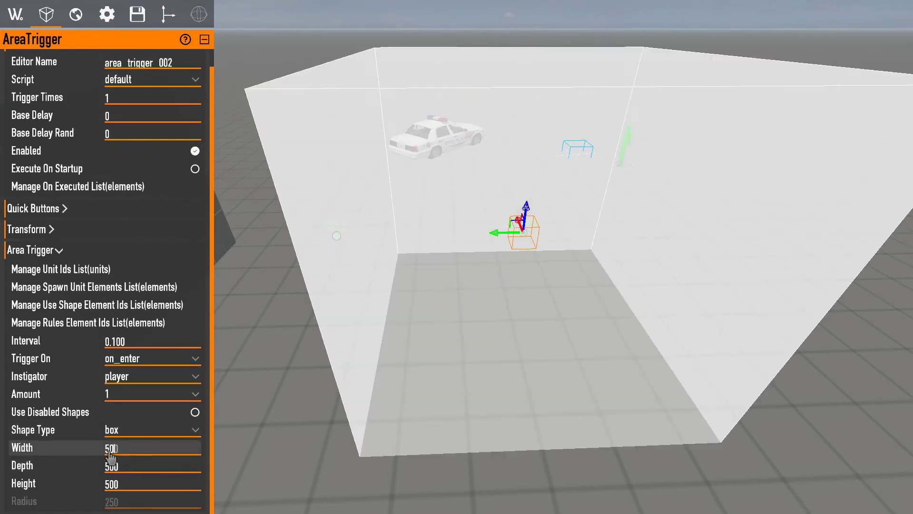
Try a Width of 200 on the box-shaped area trigger, then restore it to 500
{"action": "key", "text": "BackSpace"}
{"action": "type", "text": "2"}
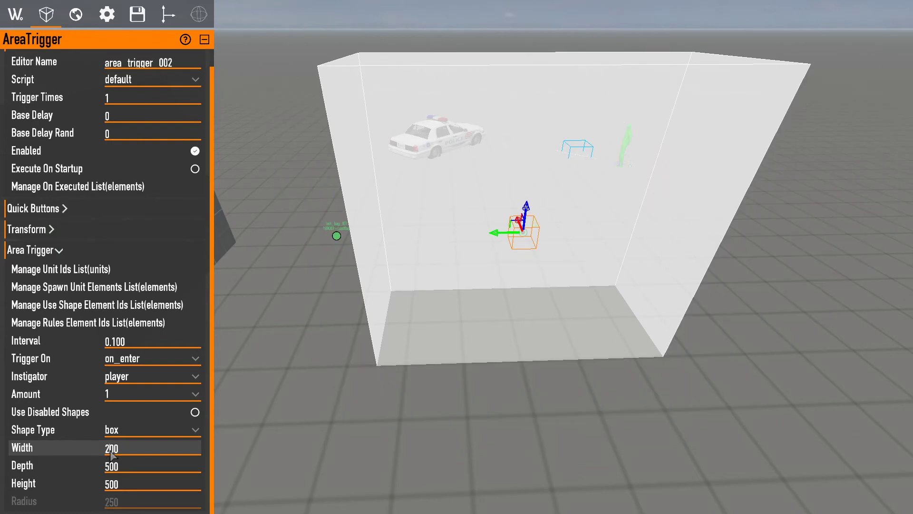
{"action": "type", "text": "5"}
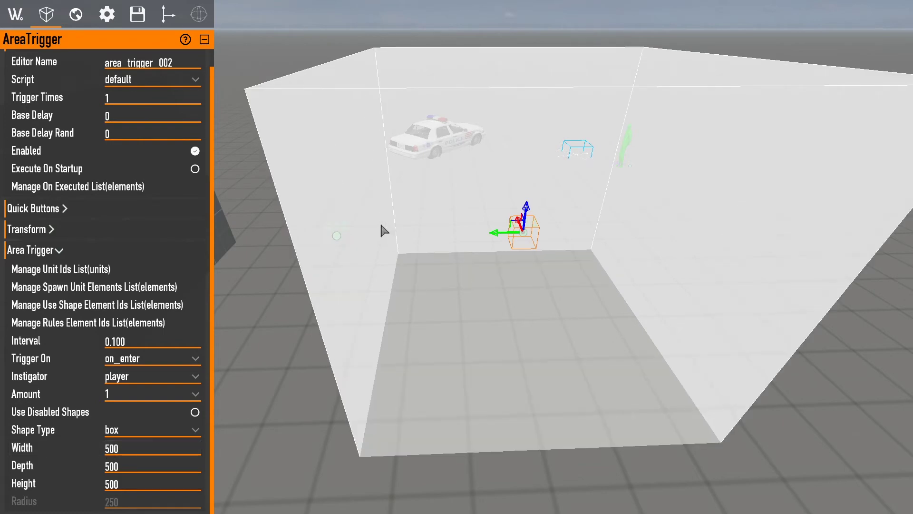
Select loot_bag_001 and examine its settings and placement relative to the area trigger
{"action": "type", "text": "dw"}
{"action": "left_click", "coordinate": [374, 163]}
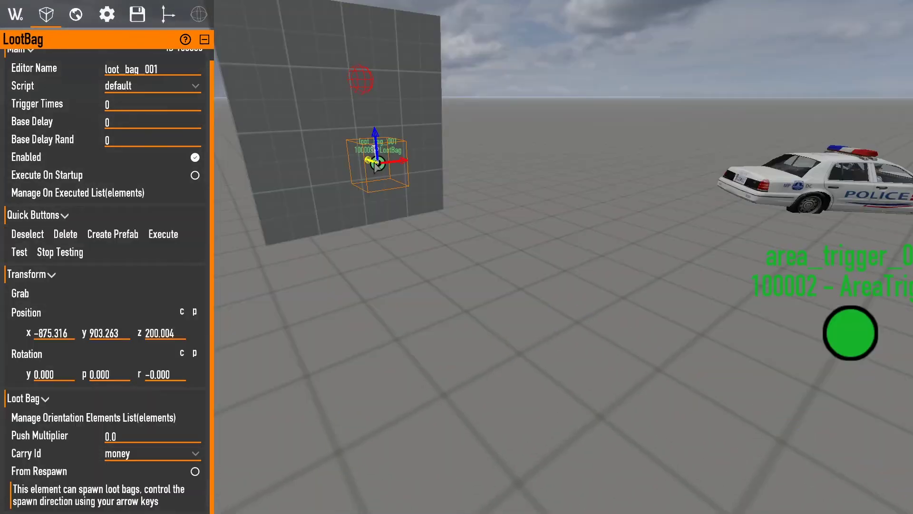
{"action": "key", "text": "s"}
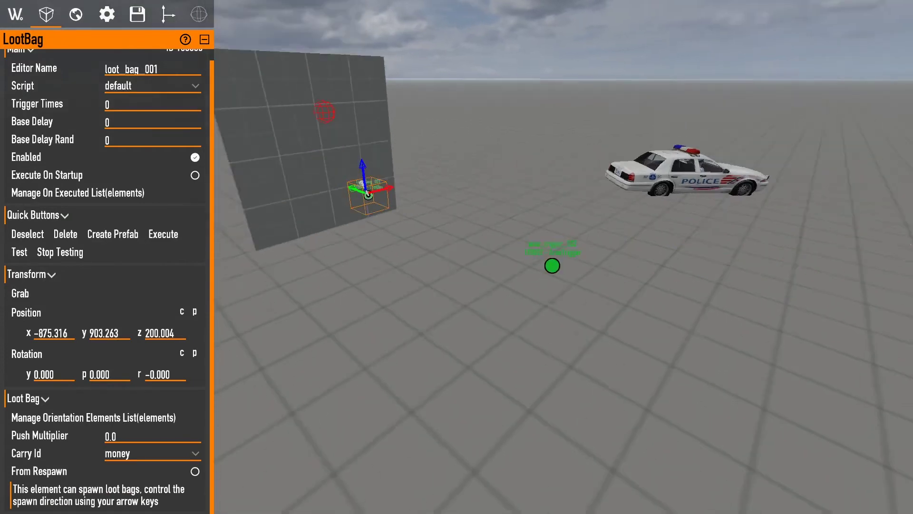
Search for "loot" in the On Executed list of area_trigger_002 and add loot_bag_001 to it
{"action": "left_click", "coordinate": [570, 261]}
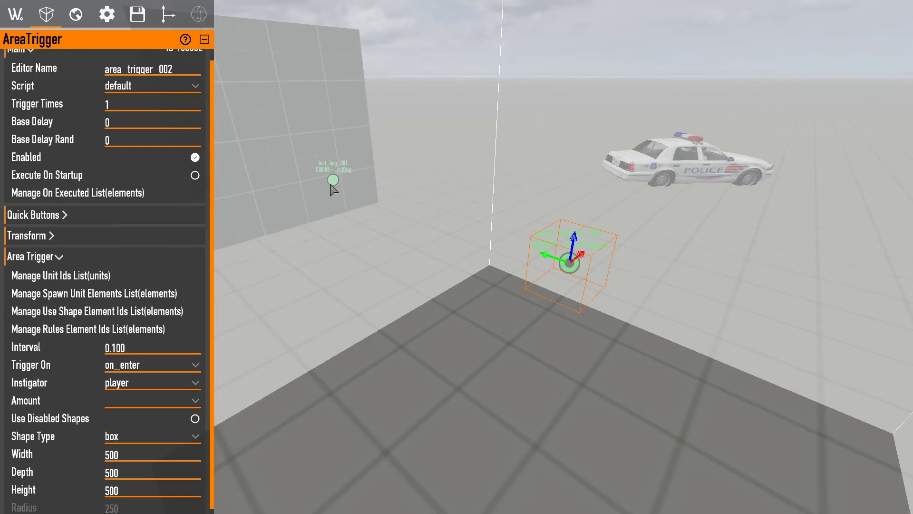
{"action": "left_click", "coordinate": [142, 194]}
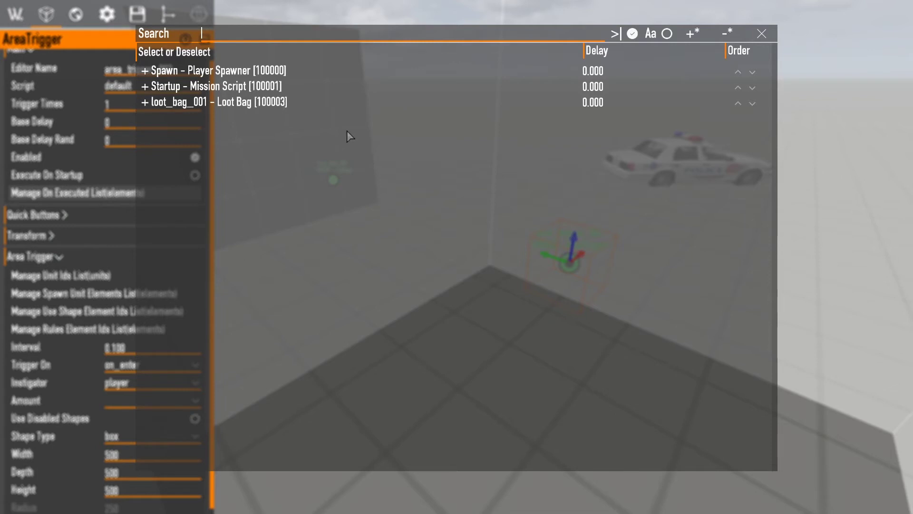
{"action": "left_click", "coordinate": [189, 104]}
{"action": "left_click", "coordinate": [200, 71]}
{"action": "left_click", "coordinate": [233, 38]}
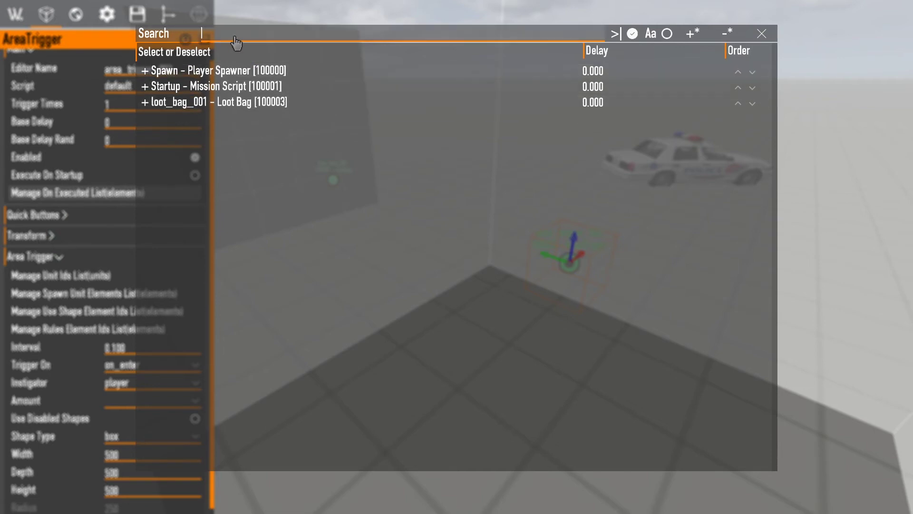
{"action": "type", "text": "loot"}
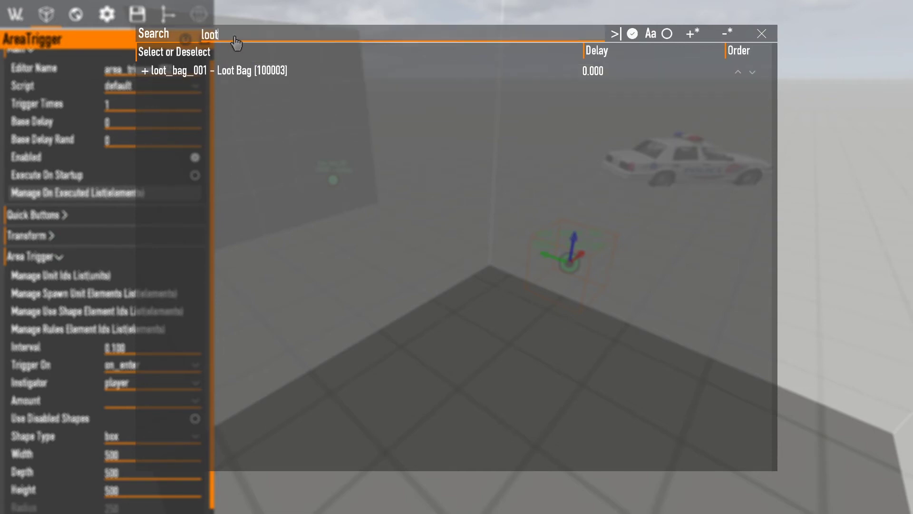
{"action": "left_click", "coordinate": [225, 71]}
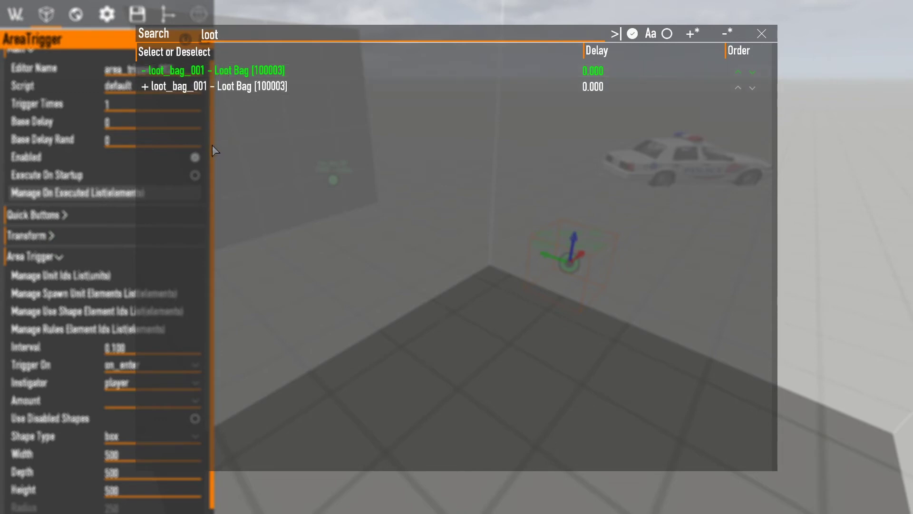
{"action": "key", "text": "Escape"}
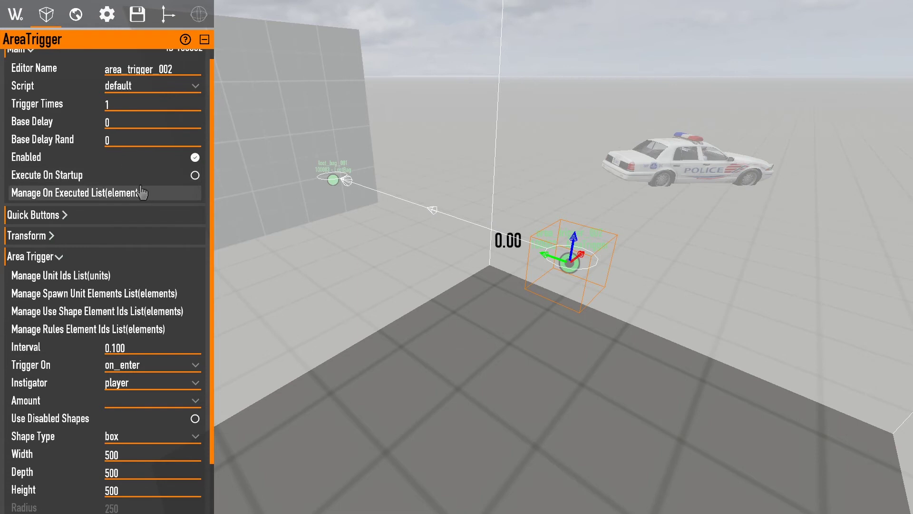
Try a delay of 2 on the loot_bag_001 entry in the trigger's On Executed list, then reset it to 0
{"action": "left_click", "coordinate": [140, 188]}
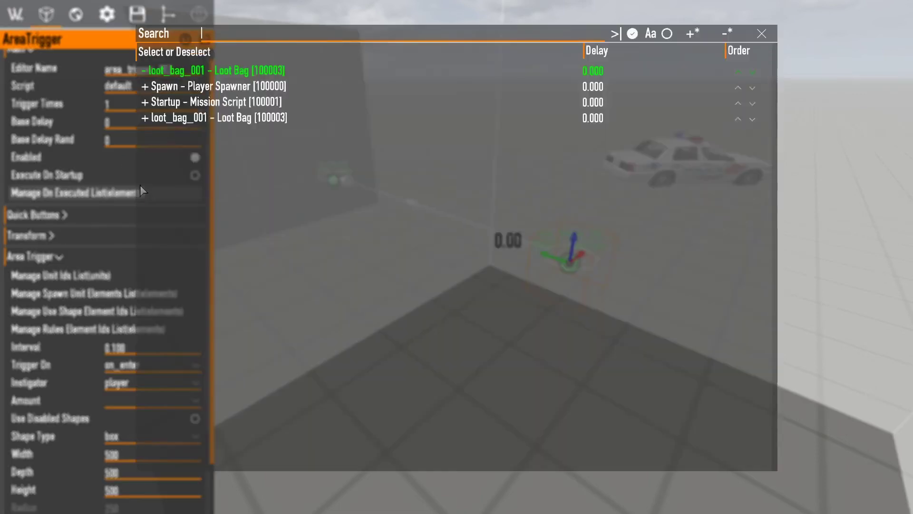
{"action": "left_click", "coordinate": [589, 75]}
{"action": "type", "text": "2"}
{"action": "key", "text": "Return"}
{"action": "left_click", "coordinate": [762, 34]}
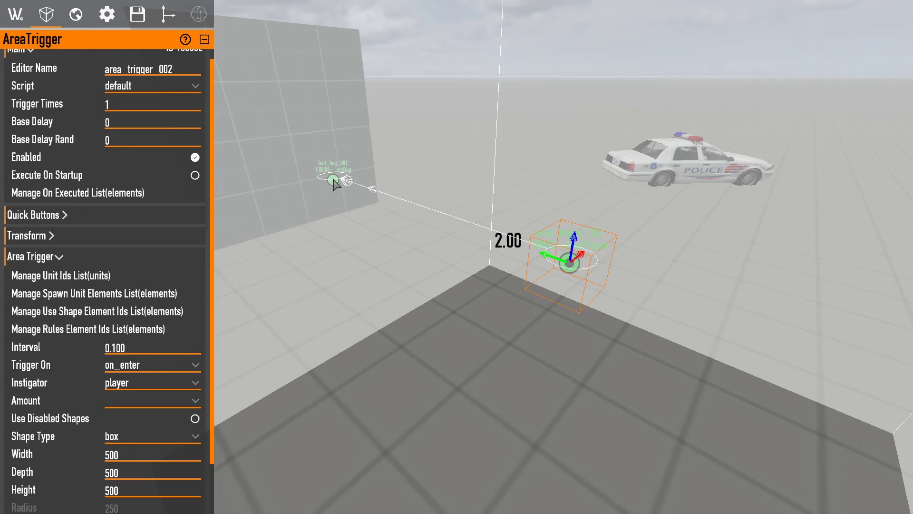
{"action": "left_click", "coordinate": [78, 193]}
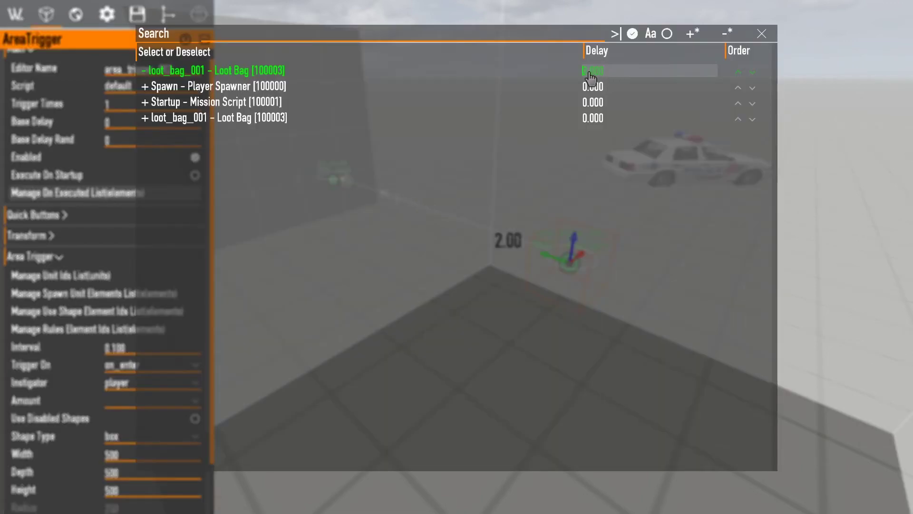
{"action": "left_click", "coordinate": [770, 36]}
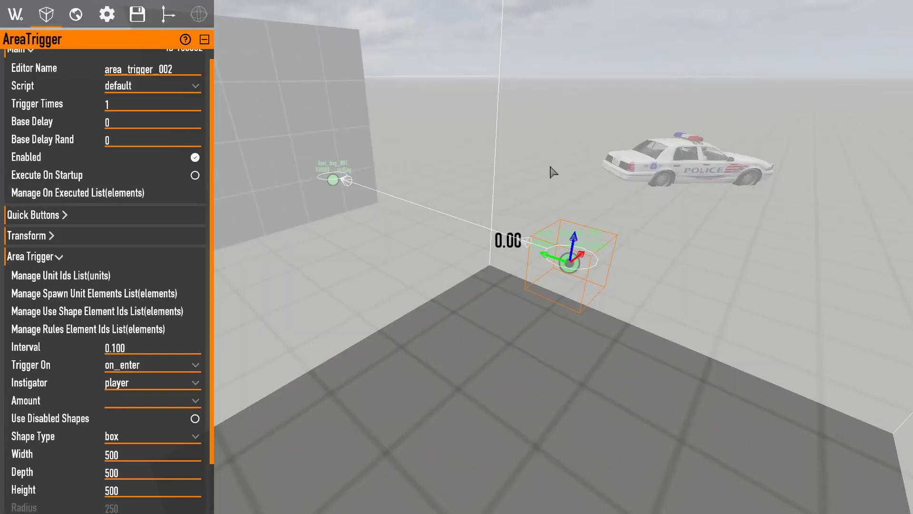
Play-test the level by walking into the trigger area and checking the loot bag spawn, then return to the editor
{"action": "left_click", "coordinate": [521, 190]}
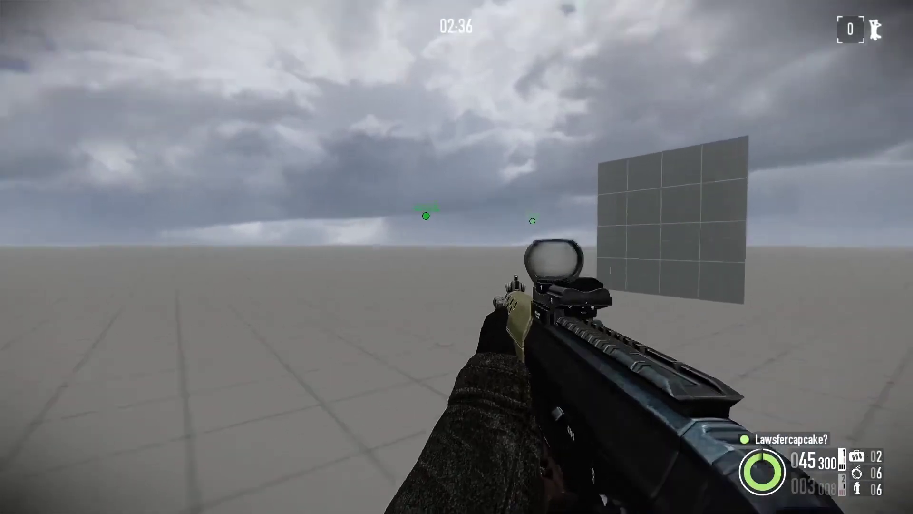
{"action": "right_click", "coordinate": [457, 257]}
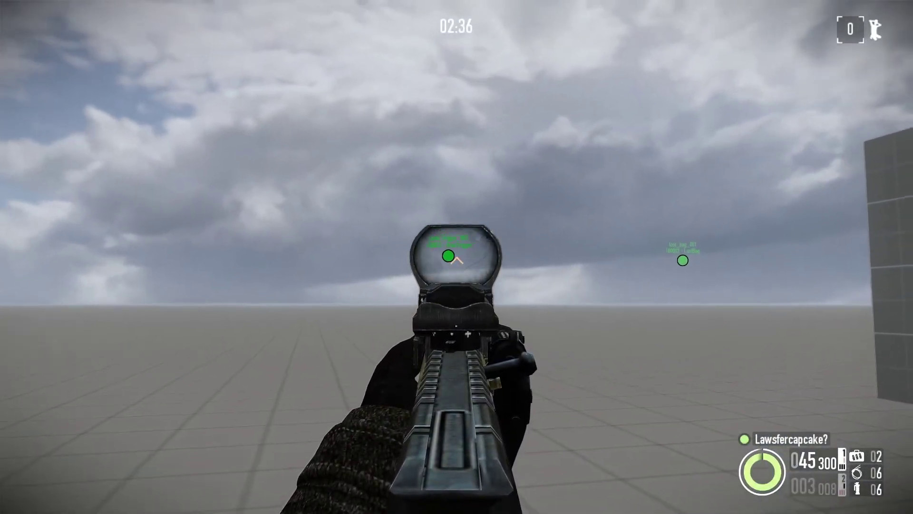
{"action": "right_click", "coordinate": [457, 257]}
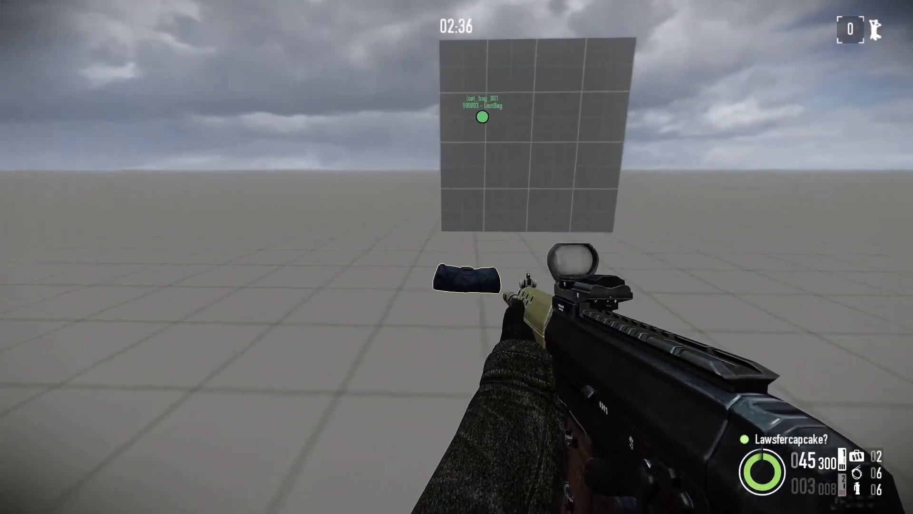
{"action": "right_click", "coordinate": [457, 256]}
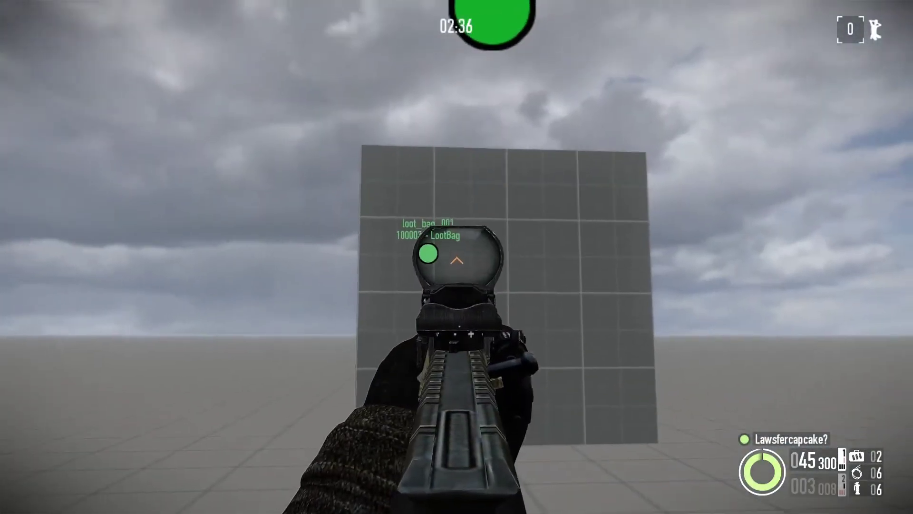
{"action": "right_click", "coordinate": [456, 256]}
{"action": "key", "text": "w"}
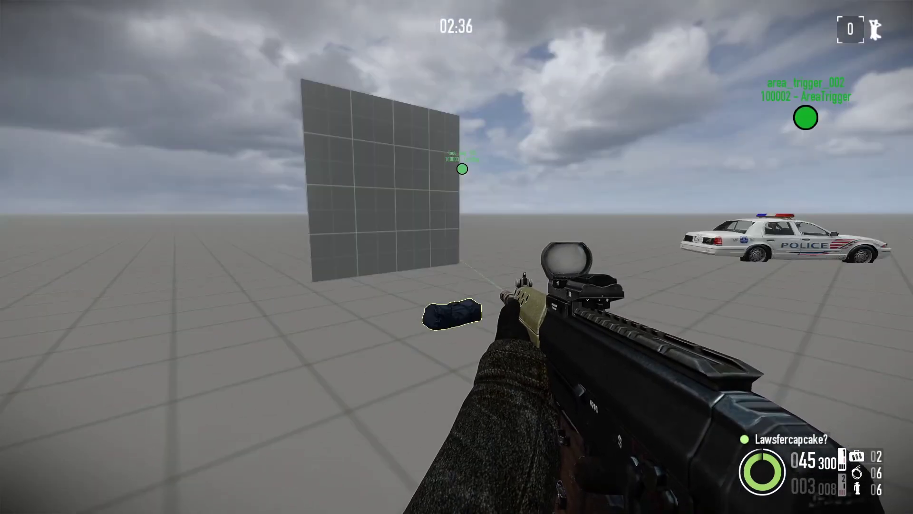
{"action": "left_click", "coordinate": [456, 256]}
{"action": "key", "text": "F10"}
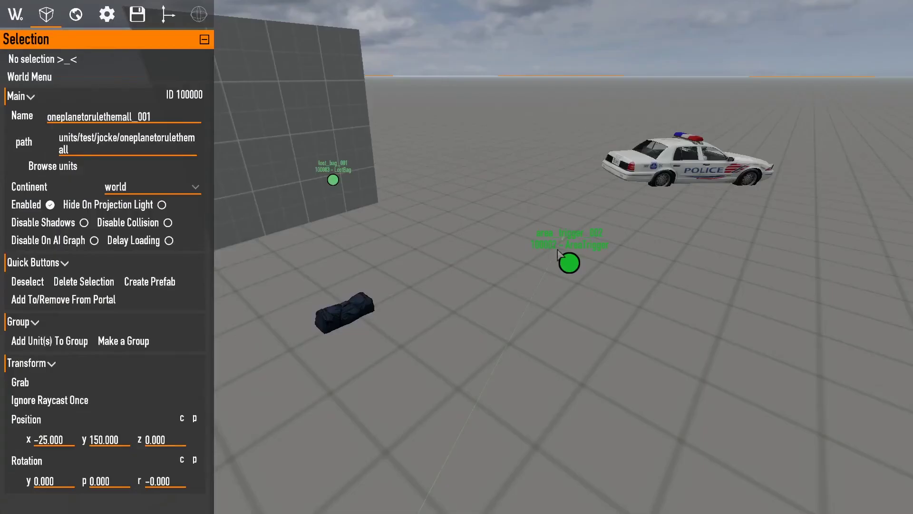
Set the Trigger Times of area_trigger_002 to 0 for unlimited executions
{"action": "left_click", "coordinate": [568, 265]}
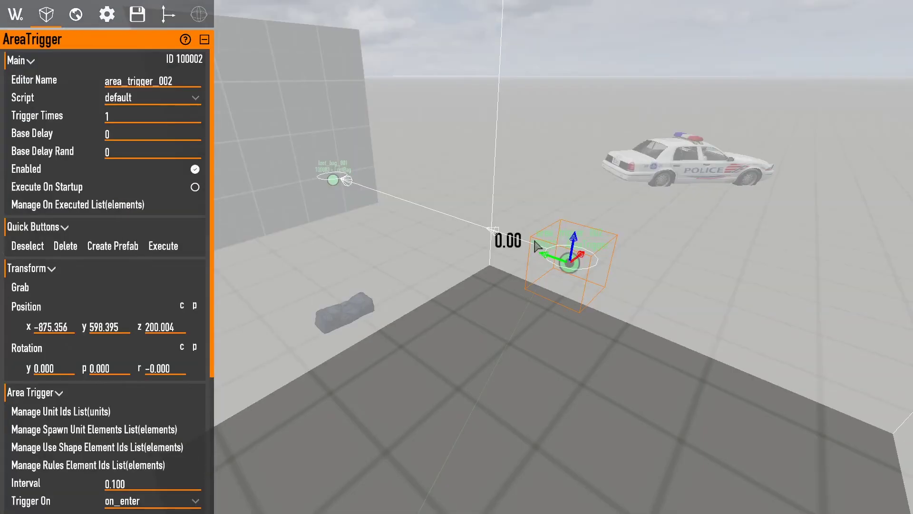
{"action": "key", "text": "s"}
{"action": "right_click_drag", "start_coordinate": [534, 240], "coordinate": [530, 240]}
{"action": "key", "text": "w"}
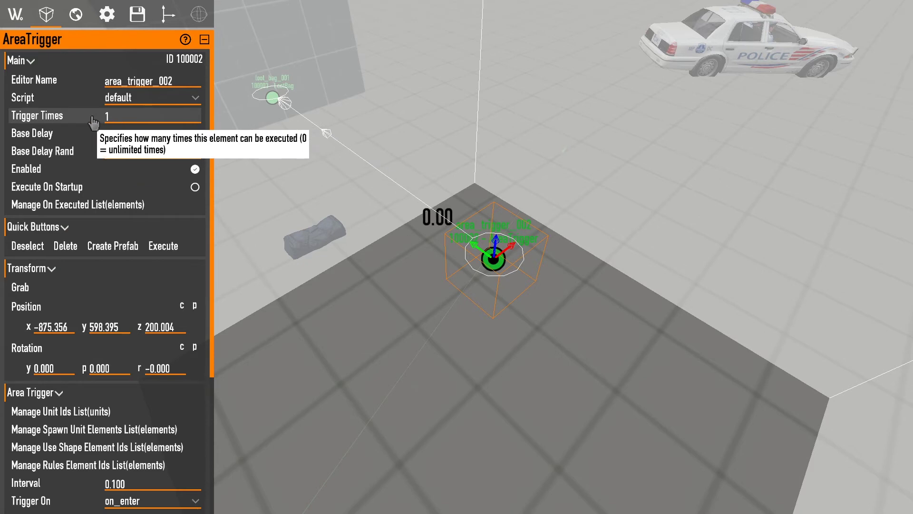
{"action": "left_click", "coordinate": [120, 122]}
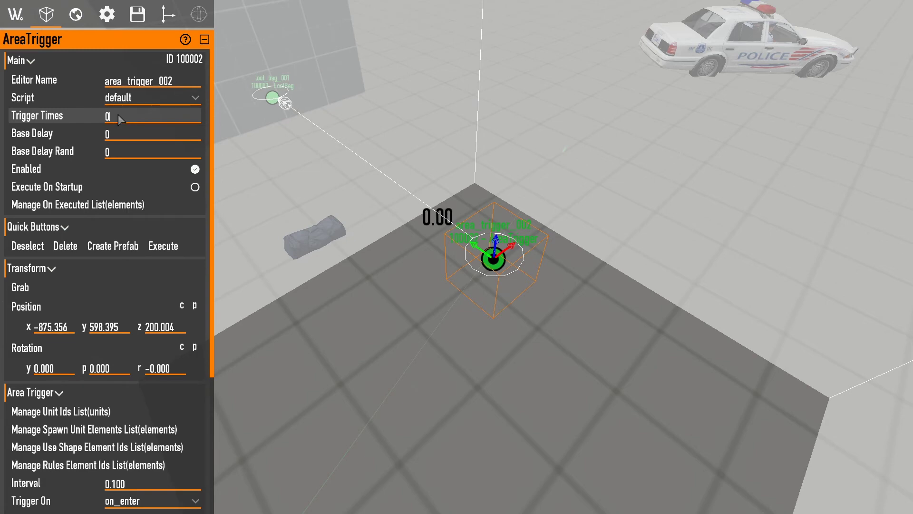
Play-test the changed area trigger by walking in and out of it repeatedly, then return to the editor
{"action": "key", "text": "F10"}
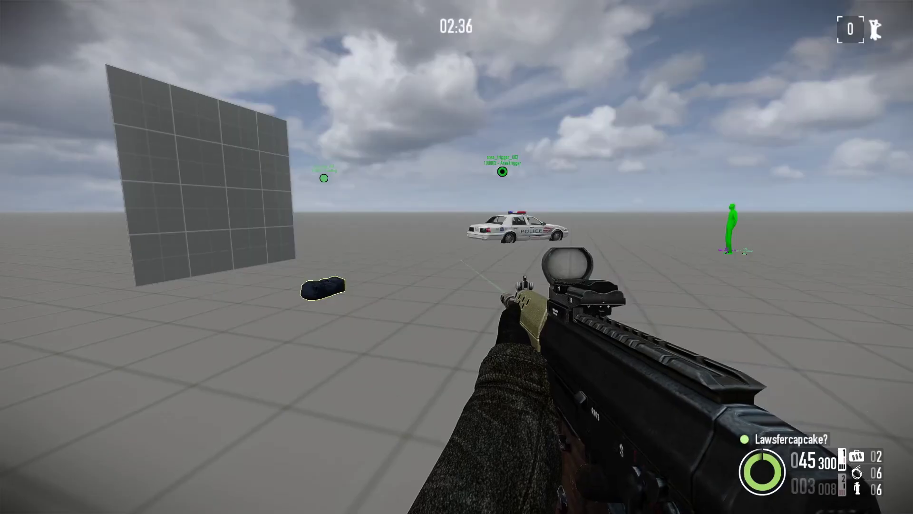
{"action": "key", "text": "s"}
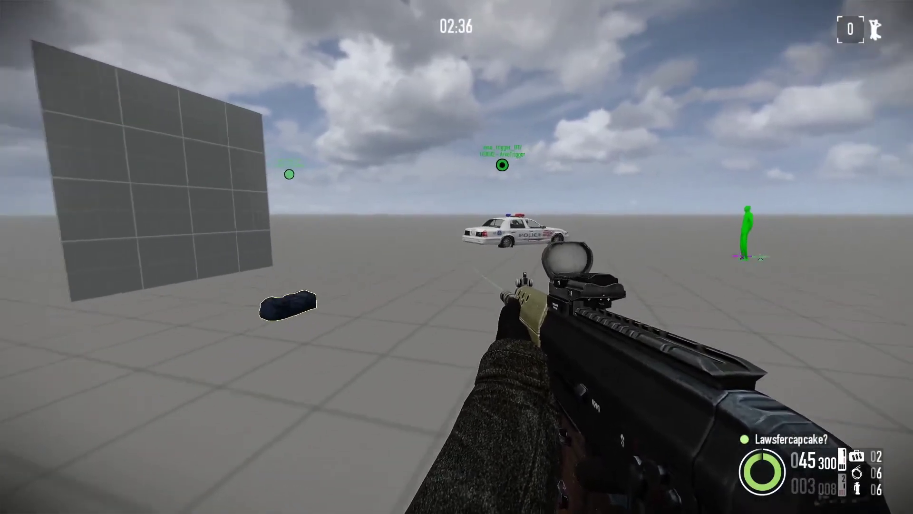
{"action": "key", "text": "w"}
{"action": "key", "text": "s"}
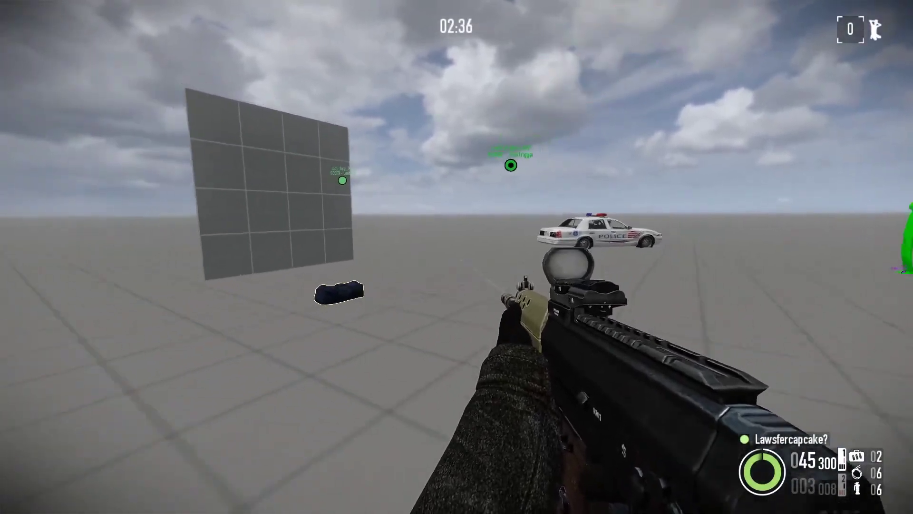
{"action": "key", "text": "w"}
{"action": "key", "text": "s"}
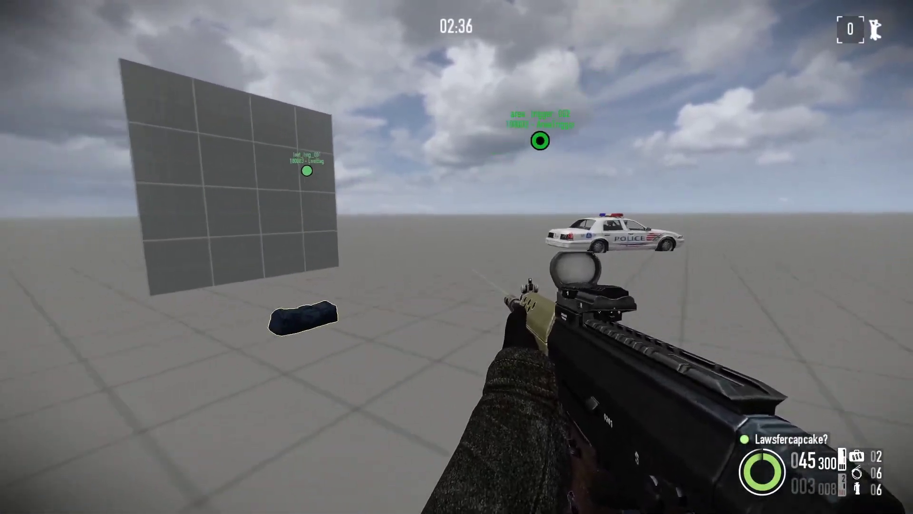
{"action": "key", "text": "F10"}
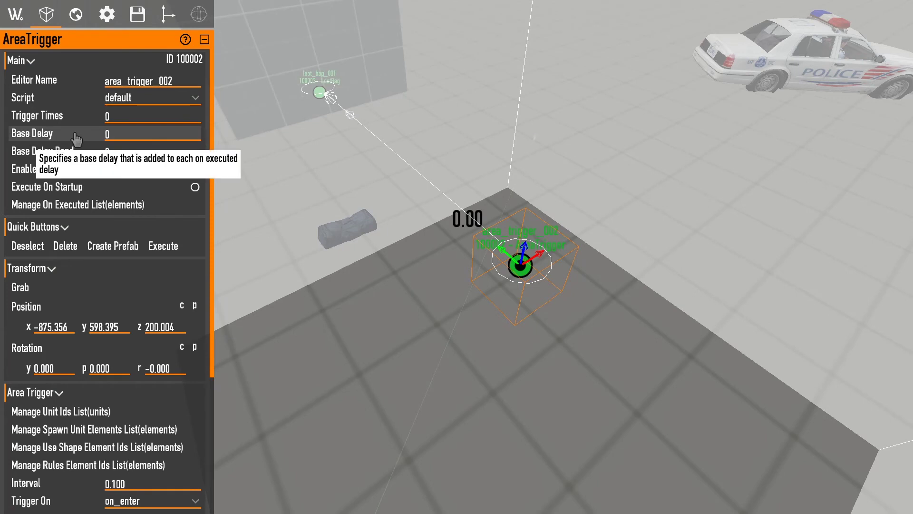
Set the Base Delay of area_trigger_002 to 2 and compare it with the loot_bag_001 delay in its On Executed list
{"action": "left_click", "coordinate": [114, 135]}
{"action": "type", "text": "2"}
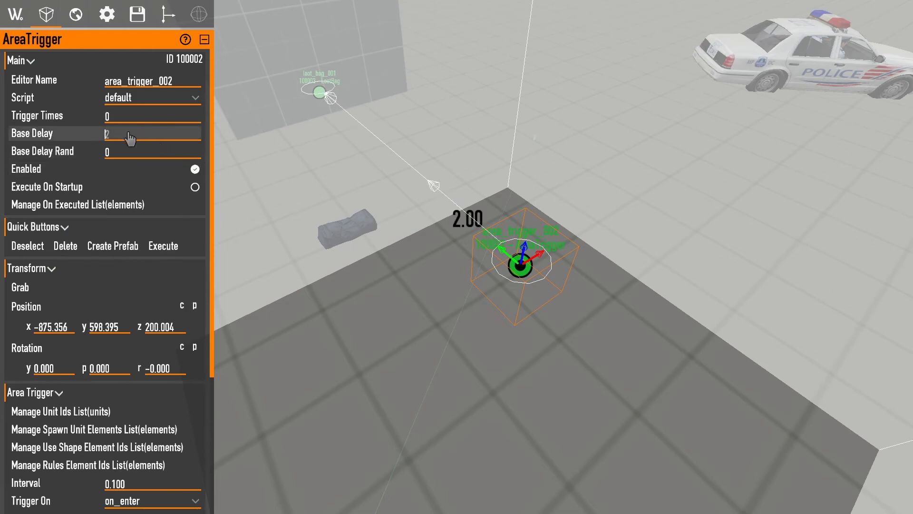
{"action": "type", "text": "0"}
{"action": "right_click_drag", "start_coordinate": [419, 139], "coordinate": [188, 138]}
{"action": "type", "text": "2"}
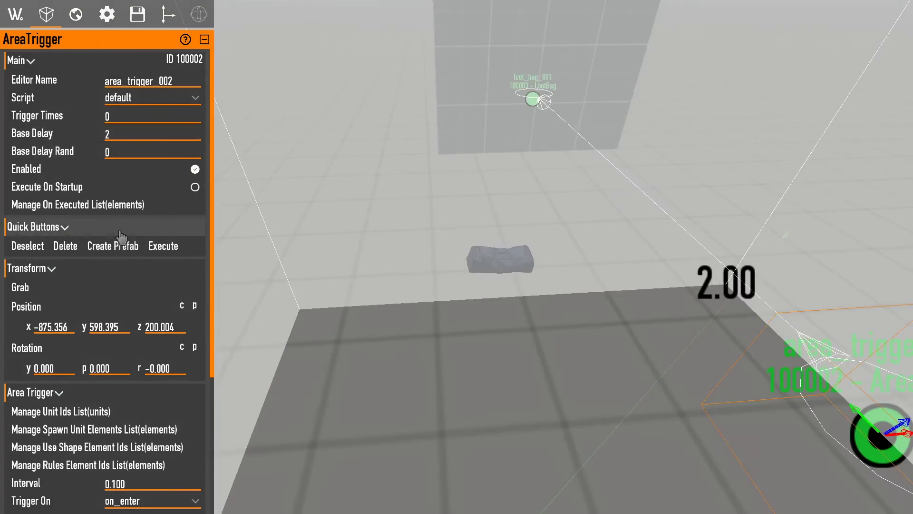
{"action": "left_click", "coordinate": [127, 204]}
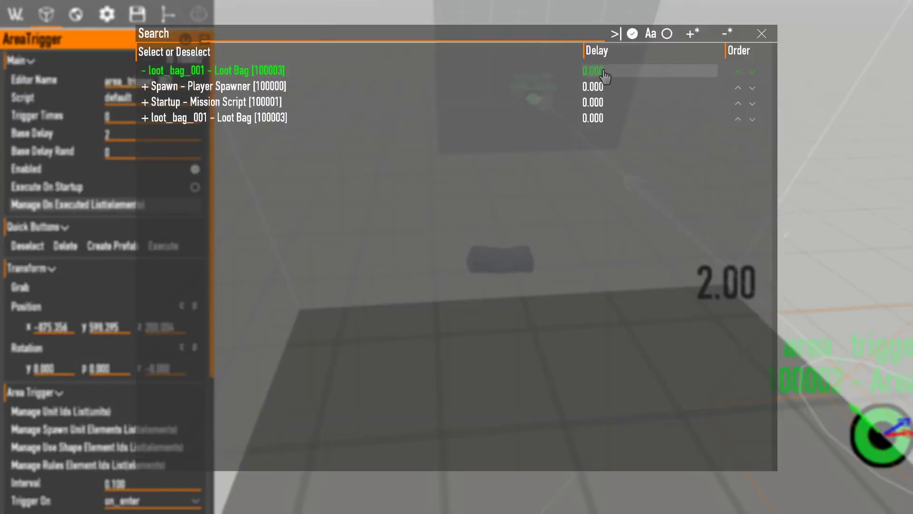
{"action": "left_click", "coordinate": [762, 34]}
Duplicate the loot_bag_001 element and place the copy 150 units further along the X axis
{"action": "mouse_move", "coordinate": [531, 124]}
{"action": "right_mouse_down"}
{"action": "mouse_move", "coordinate": [504, 114]}
{"action": "mouse_move", "coordinate": [531, 125]}
{"action": "right_mouse_up"}
{"action": "left_click", "coordinate": [423, 223]}
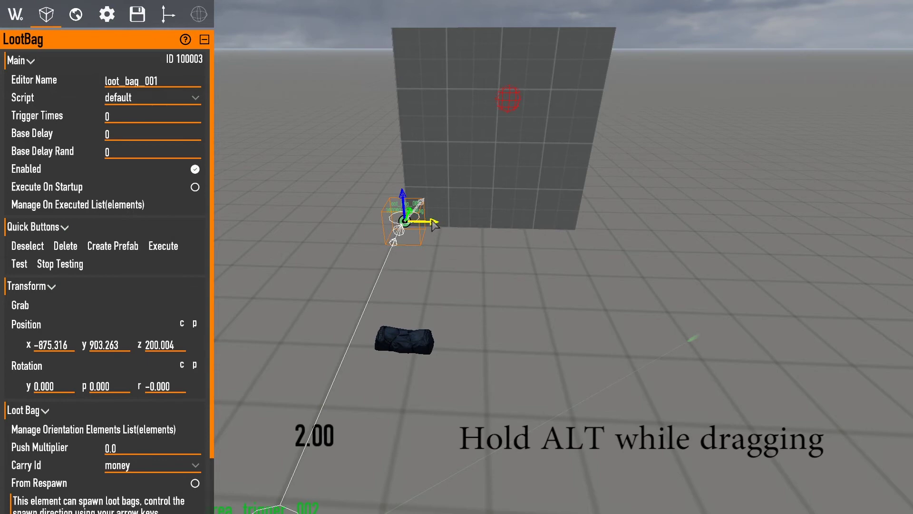
{"action": "left_click_drag", "start_coordinate": [434, 225], "coordinate": [589, 229], "text": "alt"}
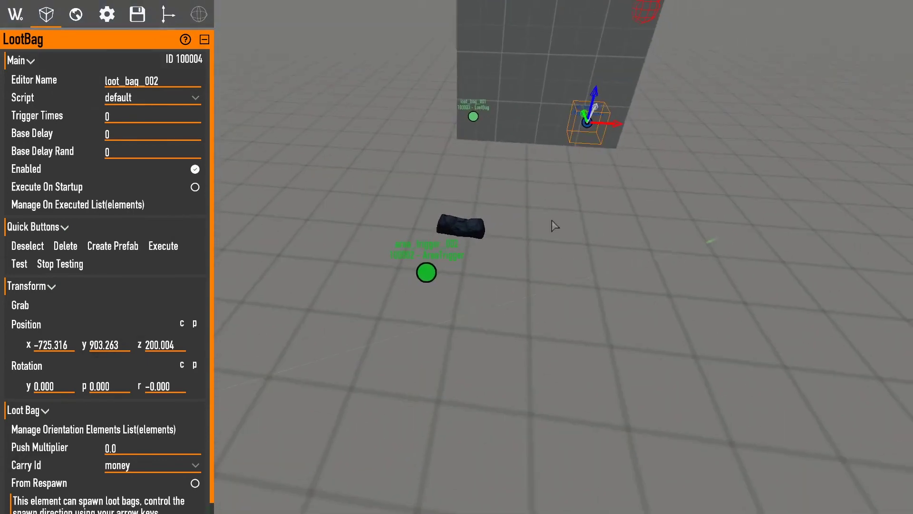
Add loot_bag_002 to the On Executed list of area_trigger_002 and play-test the trigger with both loot bags
{"action": "left_click", "coordinate": [426, 272]}
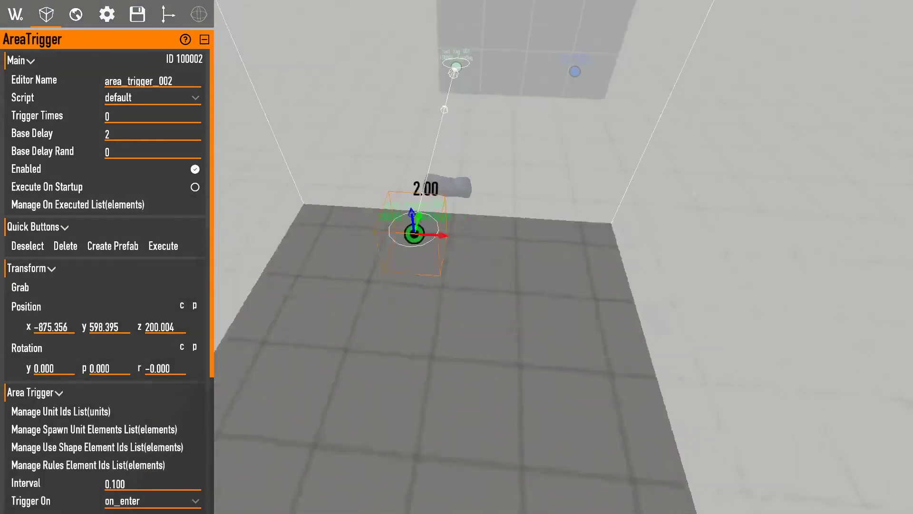
{"action": "left_click", "coordinate": [157, 209]}
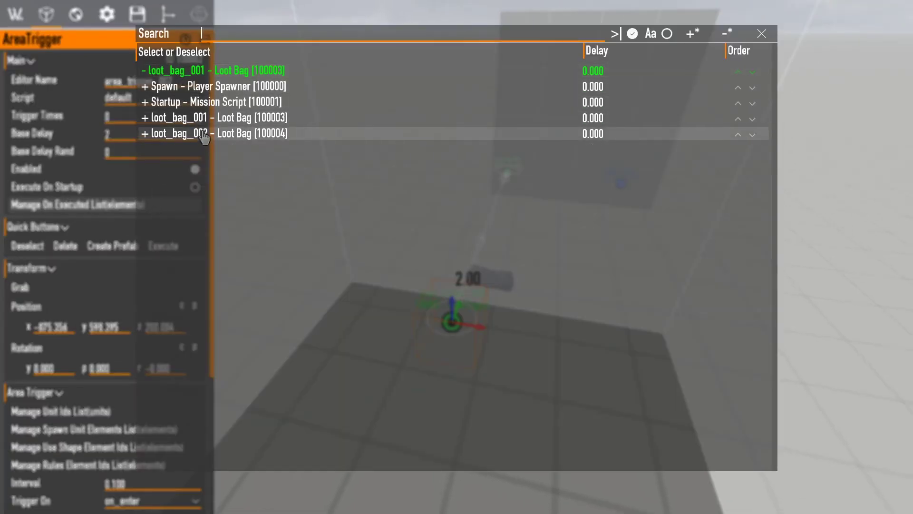
{"action": "left_click", "coordinate": [203, 135]}
{"action": "key", "text": "Escape"}
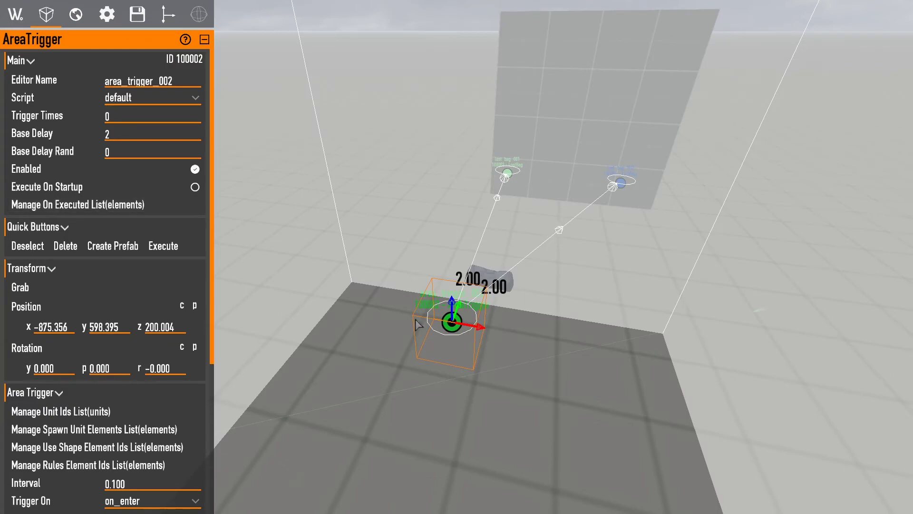
{"action": "key", "text": "F10"}
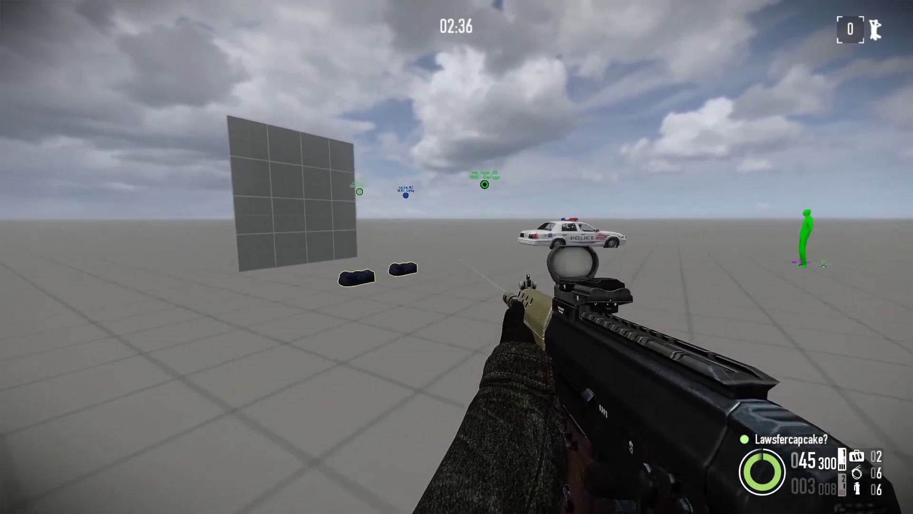
{"action": "key", "text": "F10"}
Set the Base Delay of area_trigger_002 to 2 and the loot_bag_002 delay in its On Executed list to 1
{"action": "left_click", "coordinate": [119, 134]}
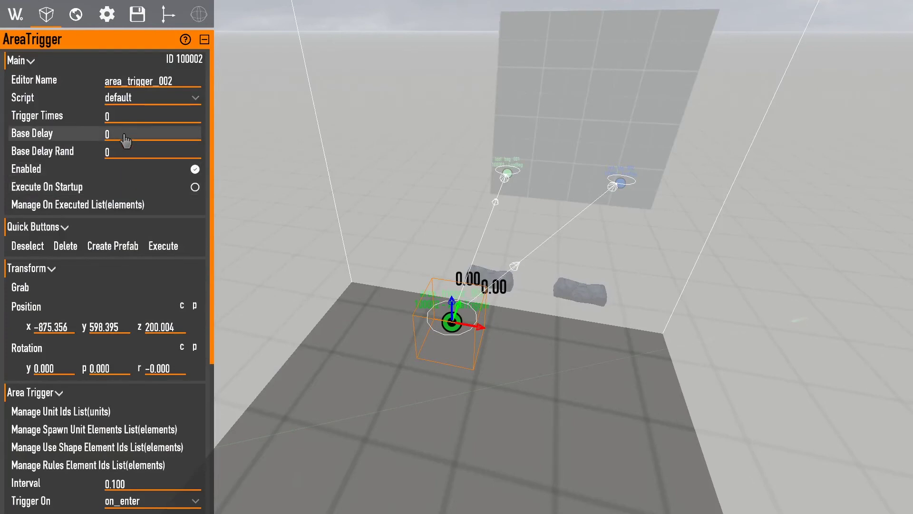
{"action": "type", "text": "2"}
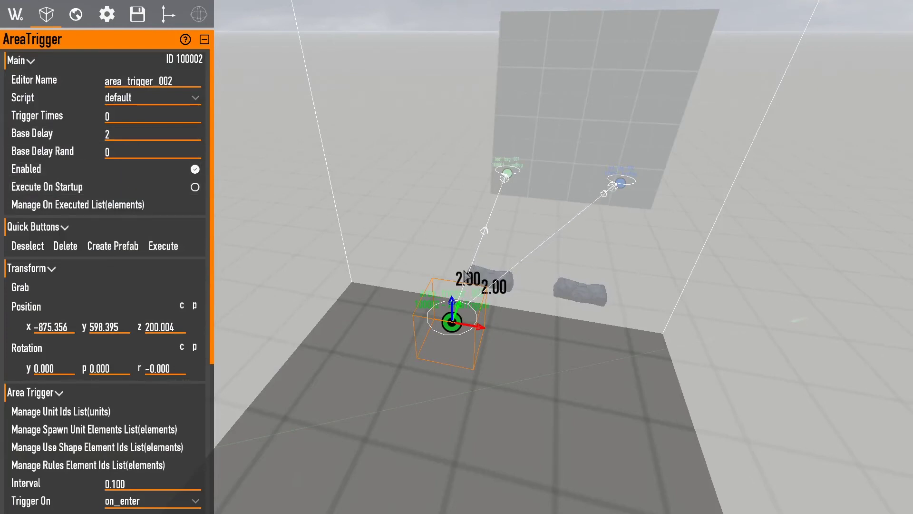
{"action": "left_click", "coordinate": [182, 204]}
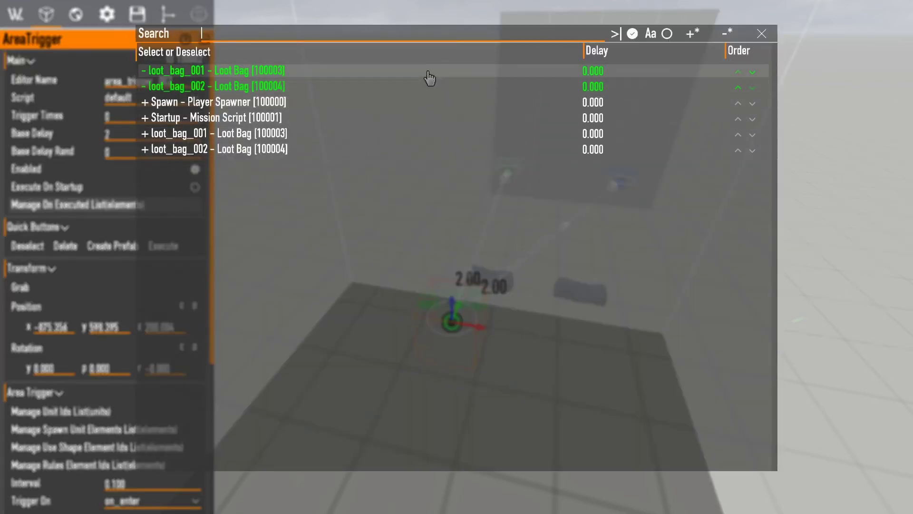
{"action": "left_click", "coordinate": [590, 89]}
{"action": "type", "text": "1"}
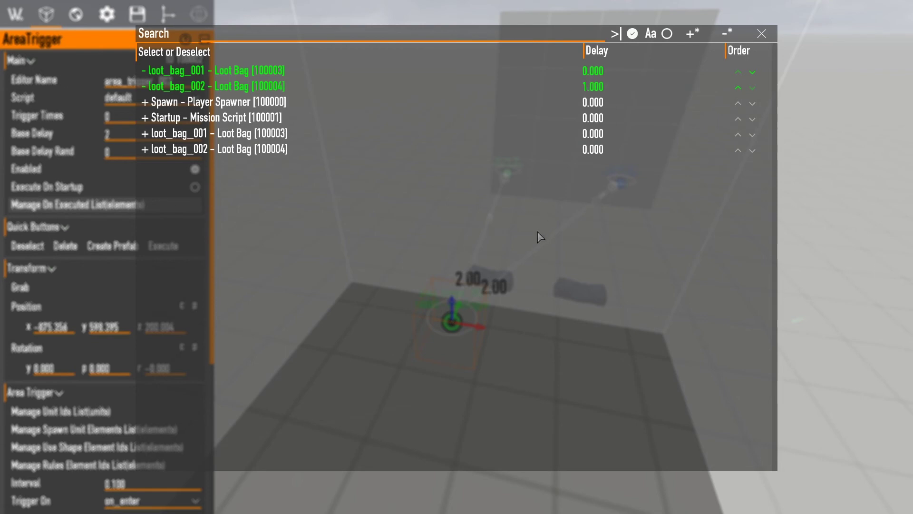
{"action": "key", "text": "Escape"}
Set the Base Delay of area_trigger_002 to 0 and review the individual delays in its On Executed list
{"action": "left_click", "coordinate": [127, 136]}
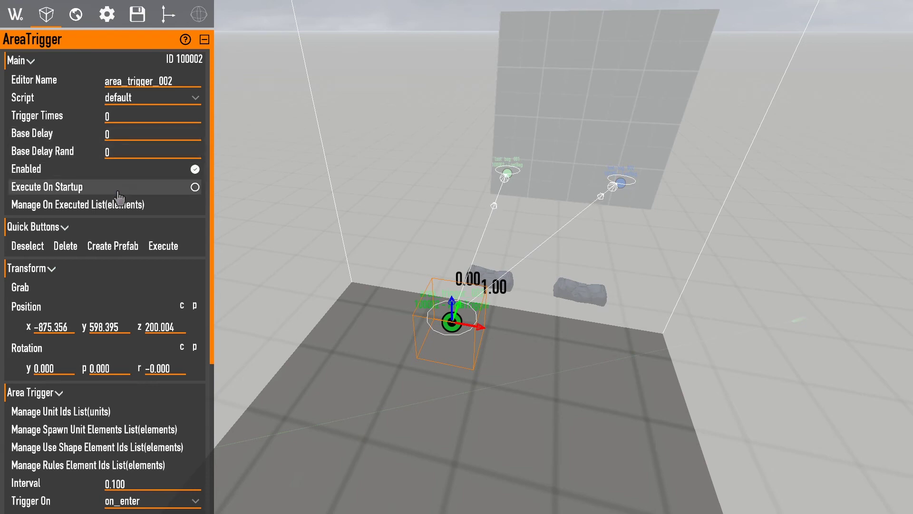
{"action": "left_click", "coordinate": [71, 204]}
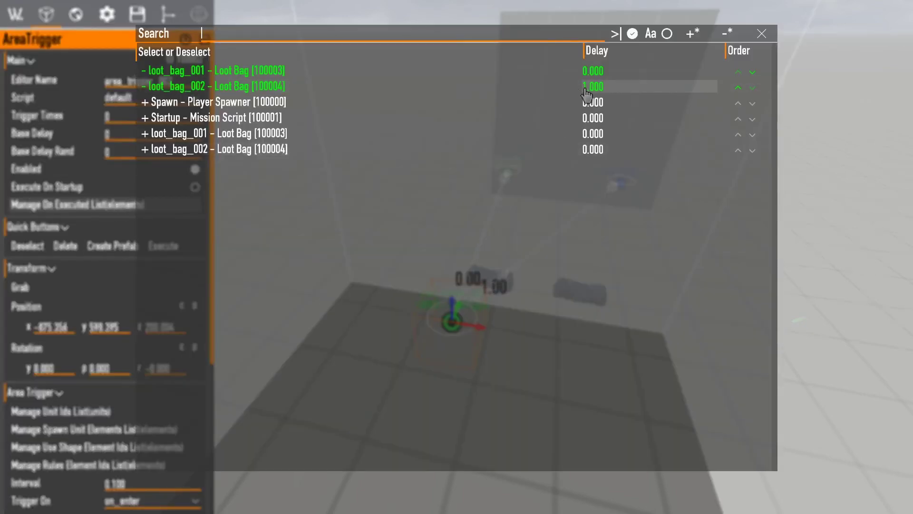
{"action": "left_click", "coordinate": [762, 34]}
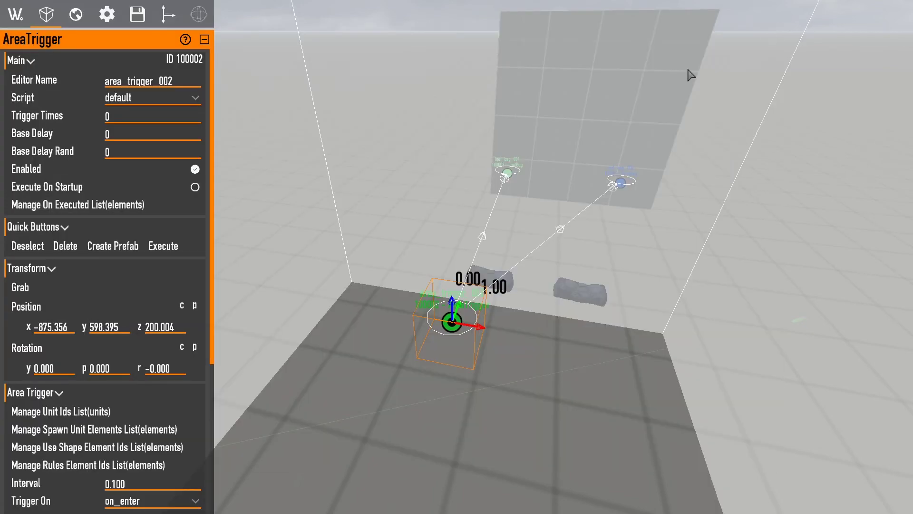
Play-test the staggered loot bag spawns by walking into the trigger area, then return to the editor
{"action": "key", "text": "F10"}
{"action": "key", "text": "w"}
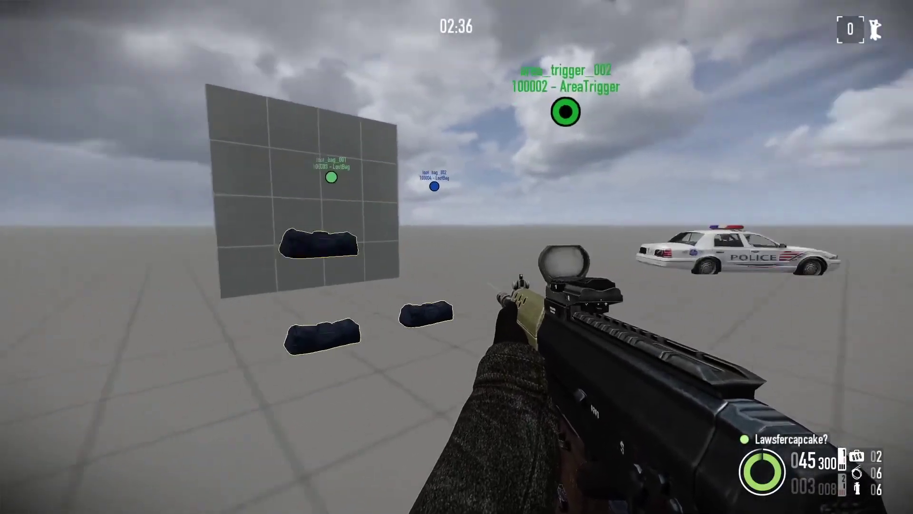
{"action": "key", "text": "s"}
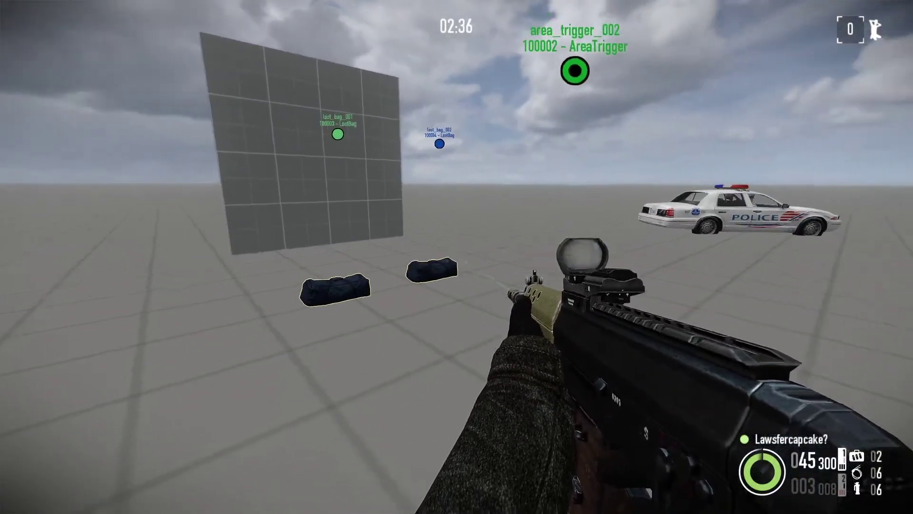
{"action": "key", "text": "F10"}
Set the Base Delay of area_trigger_002 to 2 and reset the loot_bag_002 entry's delay to 0
{"action": "type", "text": "2"}
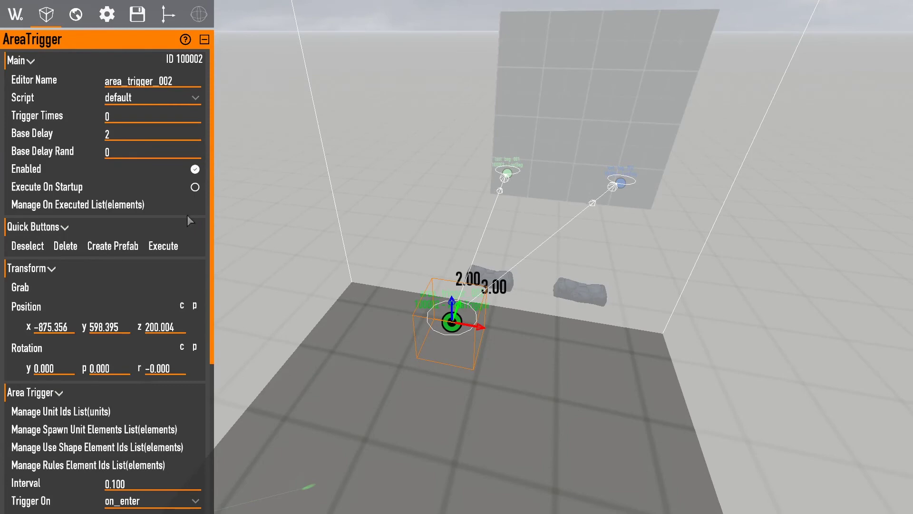
{"action": "left_click", "coordinate": [158, 204]}
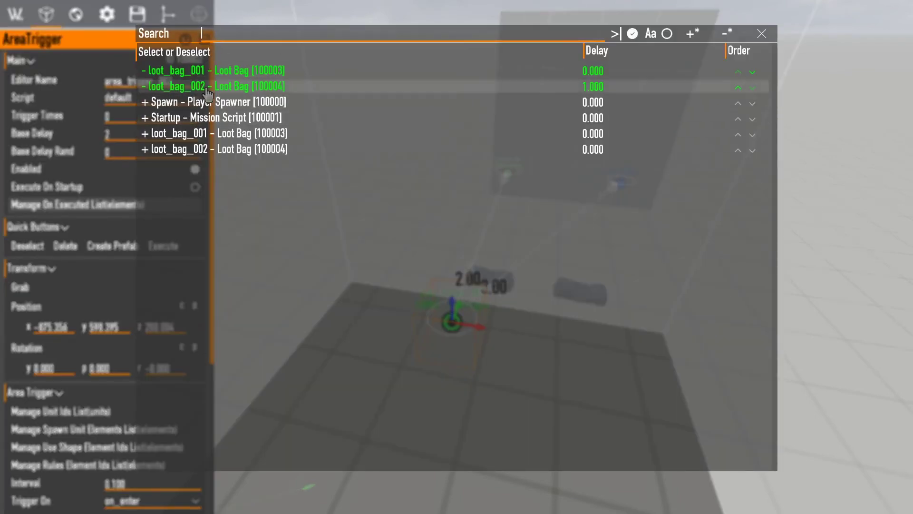
{"action": "key", "text": "Escape"}
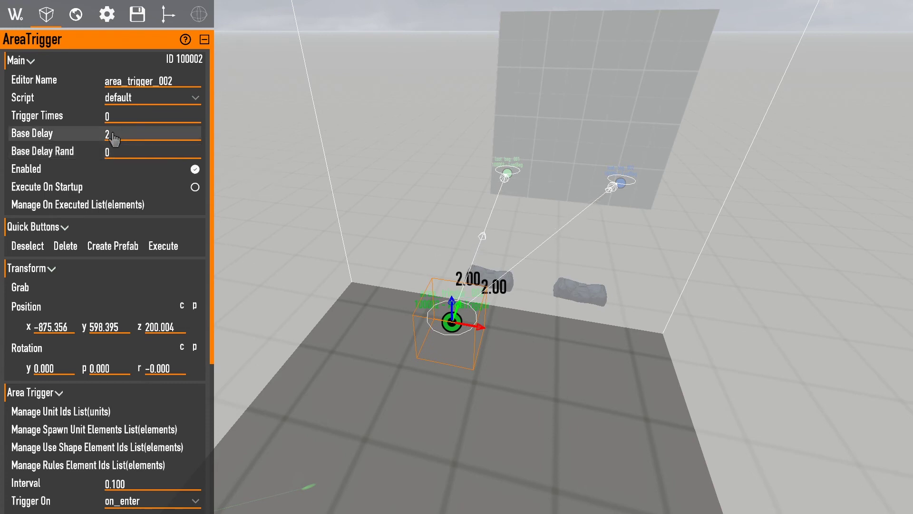
Set the Base Delay Rand of area_trigger_002 to 1 and inspect the delay range on its links
{"action": "right_click_drag", "start_coordinate": [511, 275], "coordinate": [570, 271]}
{"action": "left_click", "coordinate": [118, 153]}
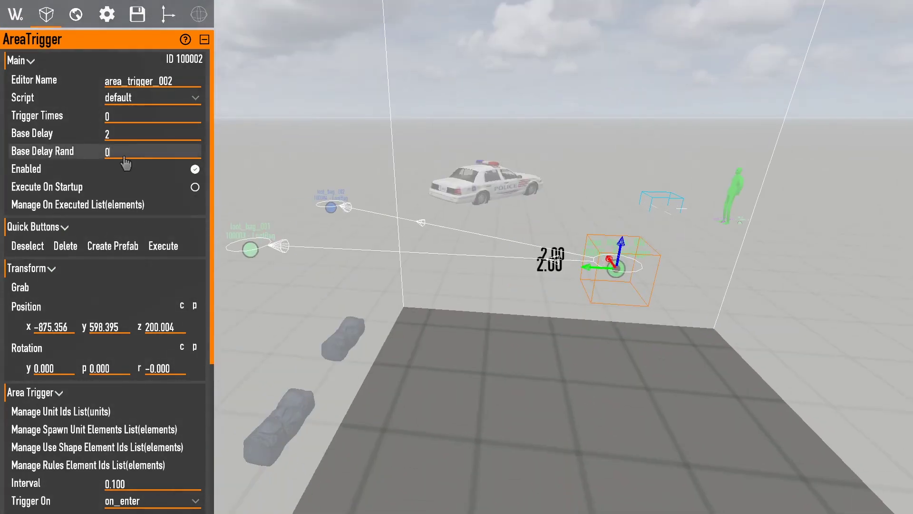
{"action": "type", "text": "1"}
{"action": "right_click_drag", "start_coordinate": [371, 164], "coordinate": [375, 166]}
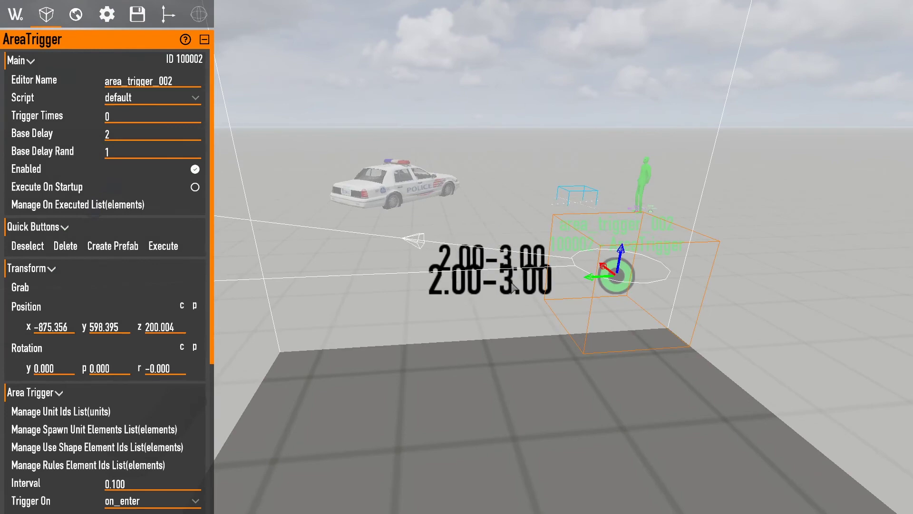
{"action": "right_click_drag", "start_coordinate": [435, 272], "coordinate": [309, 267]}
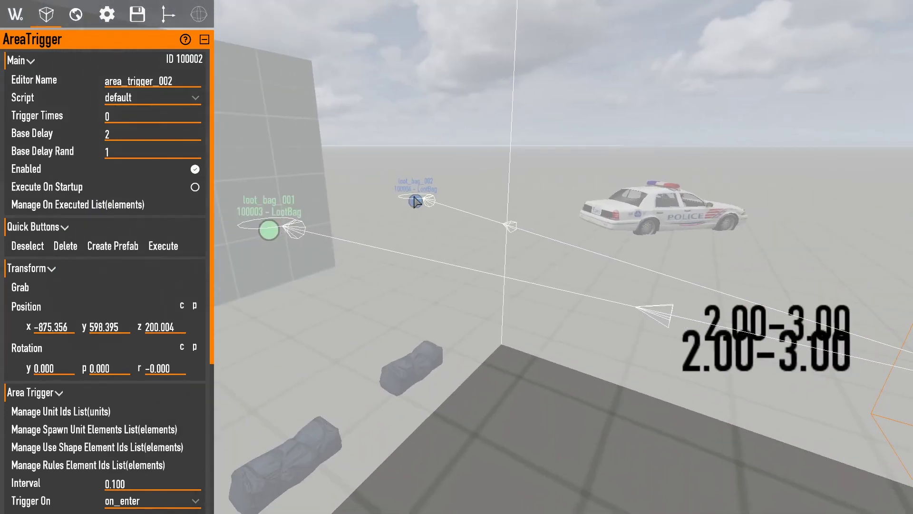
Play-test the randomized delay by moving in and out of the trigger area, then return to the editor
{"action": "key", "text": "F10"}
{"action": "key", "text": "d"}
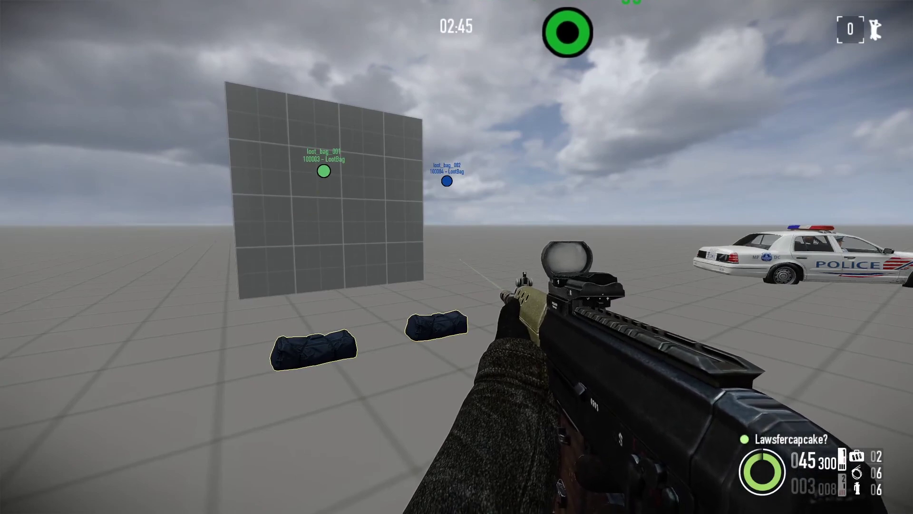
{"action": "key", "text": "s"}
{"action": "key", "text": "a"}
{"action": "key", "text": "s"}
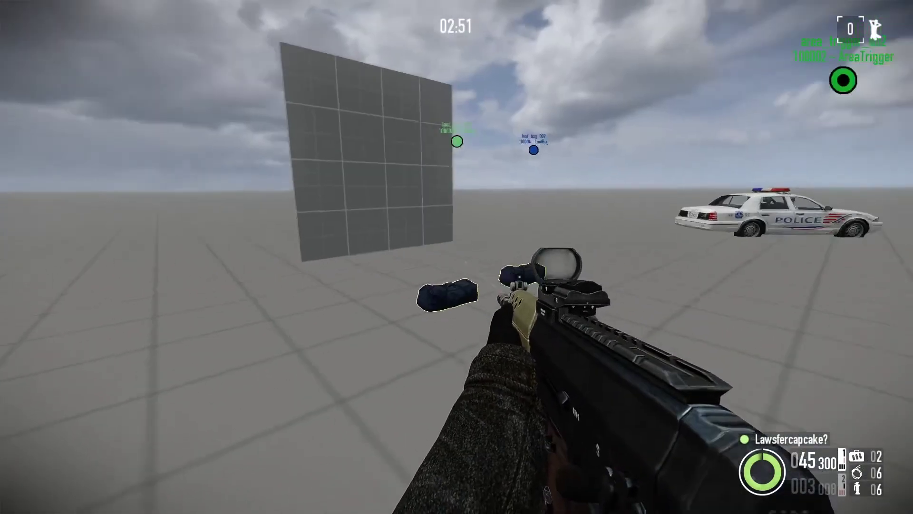
{"action": "key", "text": "s"}
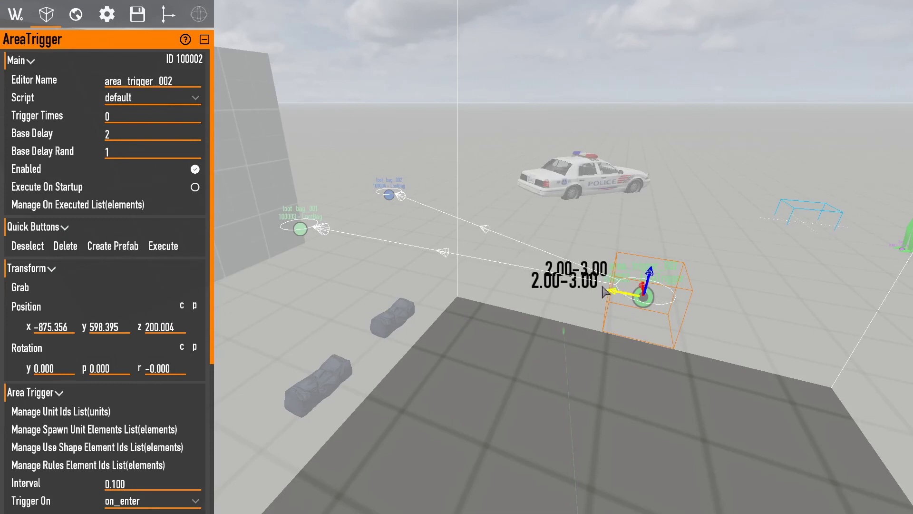
Reset the trigger's Base Delay and Base Delay Rand to 0 and rename the trigger to area_loot_bag
{"action": "key", "text": "ctrl+z"}
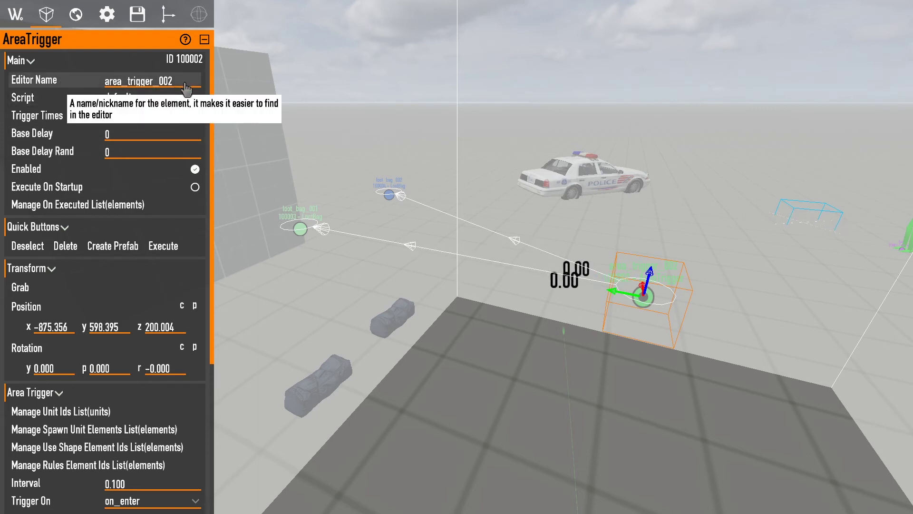
{"action": "left_click_drag", "start_coordinate": [177, 90], "coordinate": [135, 89]}
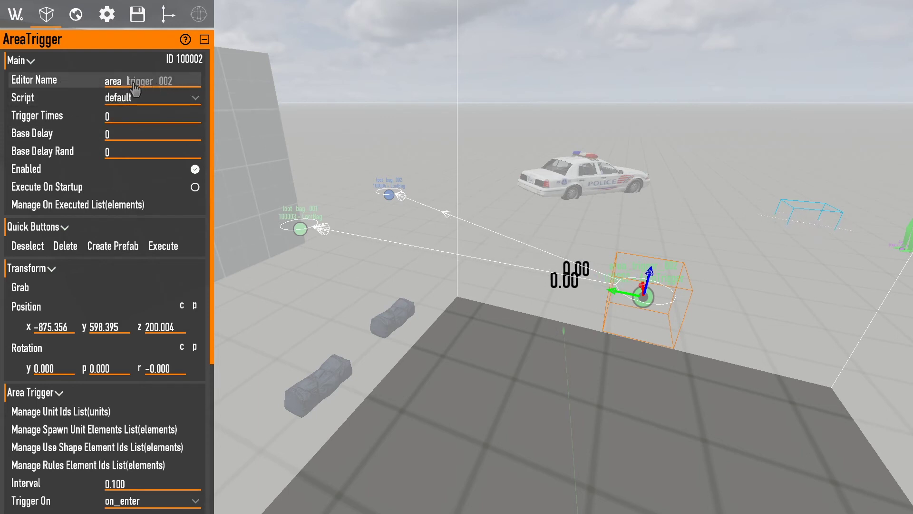
{"action": "key", "text": "BackSpace"}
{"action": "type", "text": "loot_bag"}
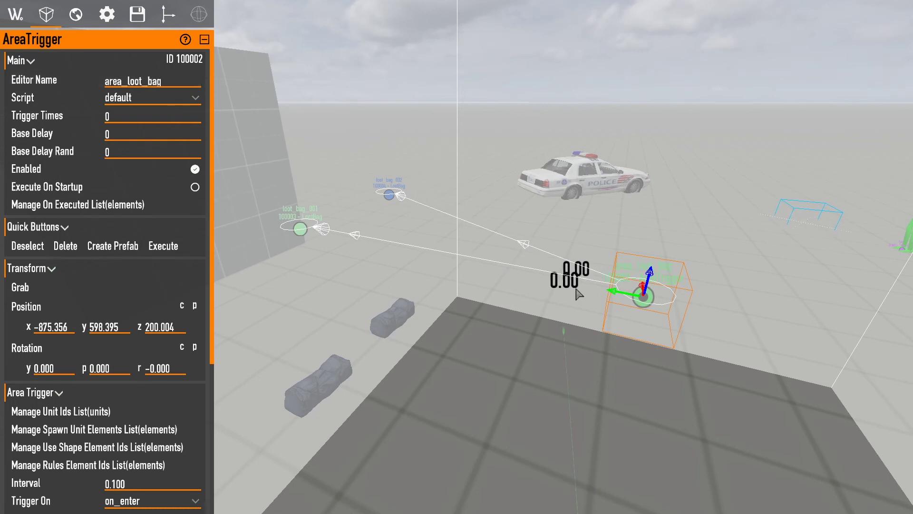
Find the renamed area trigger by searching for area_loot in the On Executed list of loot_bag_001
{"action": "left_click", "coordinate": [295, 227]}
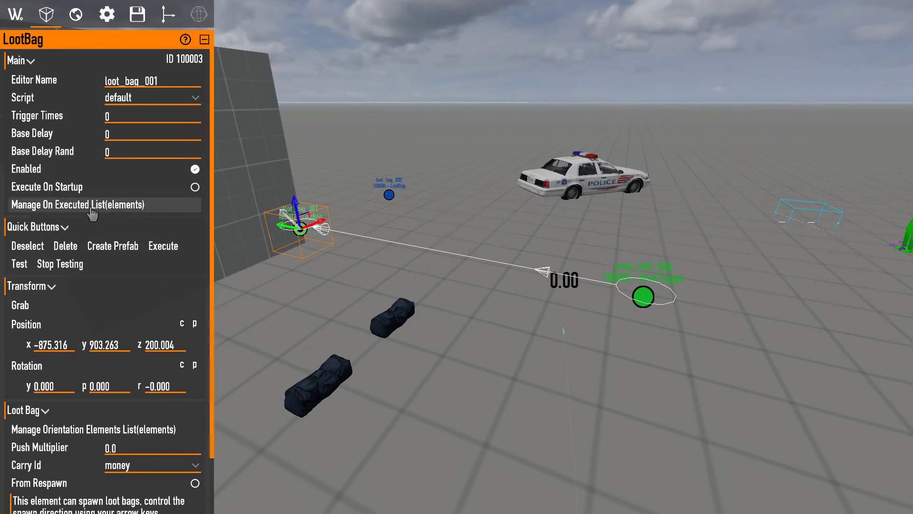
{"action": "left_click", "coordinate": [109, 203]}
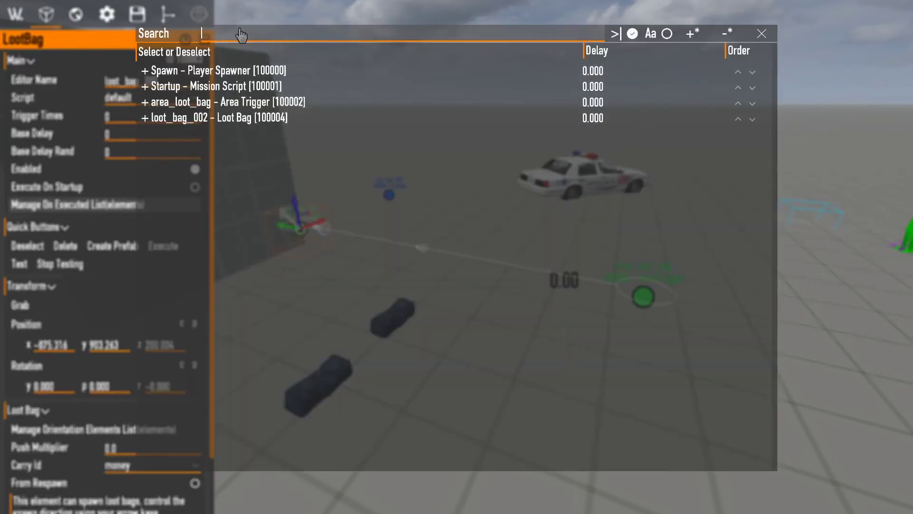
{"action": "type", "text": "area_lo"}
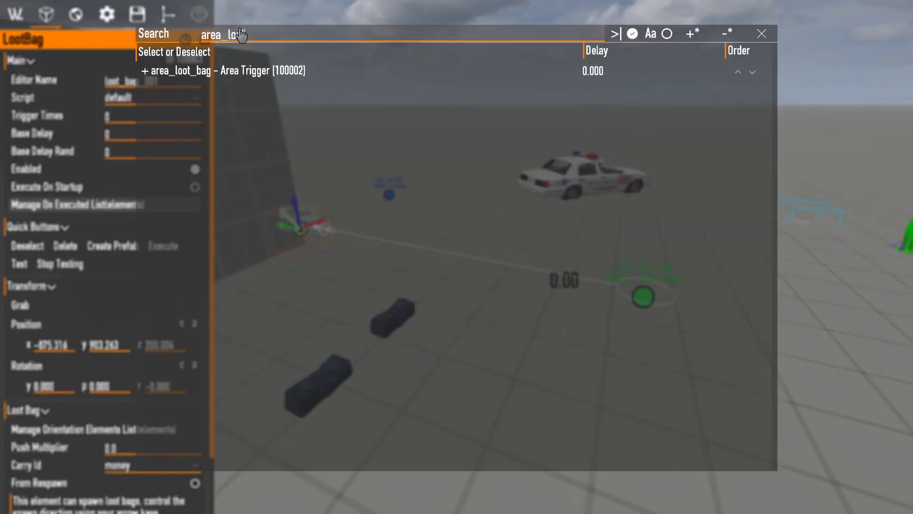
{"action": "type", "text": "ot"}
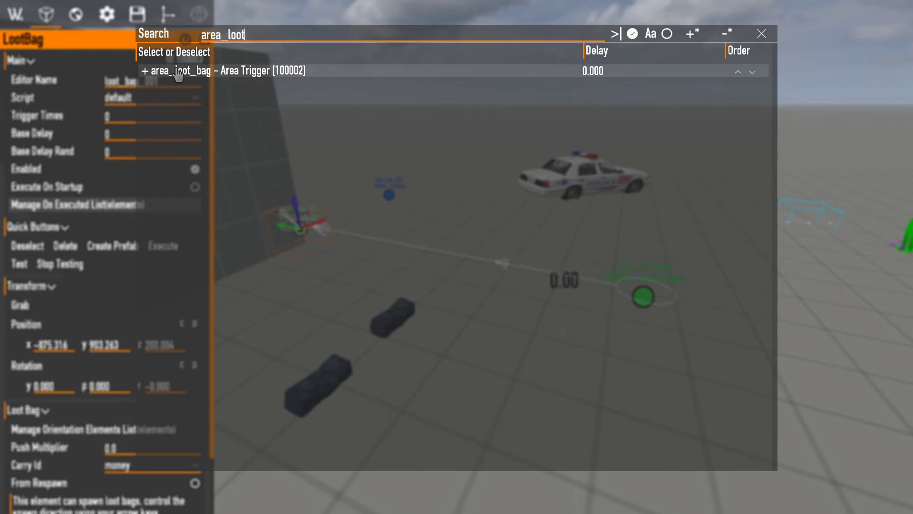
{"action": "left_click", "coordinate": [178, 75]}
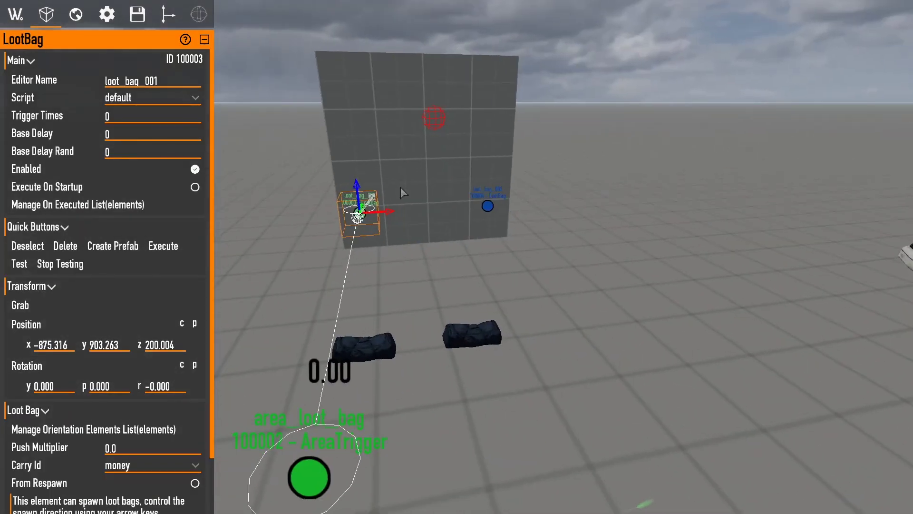
Duplicate the loot bag element to place three more in line with loot_bag_002, and check which ones link to the trigger
{"action": "left_click", "coordinate": [504, 197]}
{"action": "left_click_drag", "start_coordinate": [465, 230], "coordinate": [515, 230]}
{"action": "left_click", "coordinate": [333, 220]}
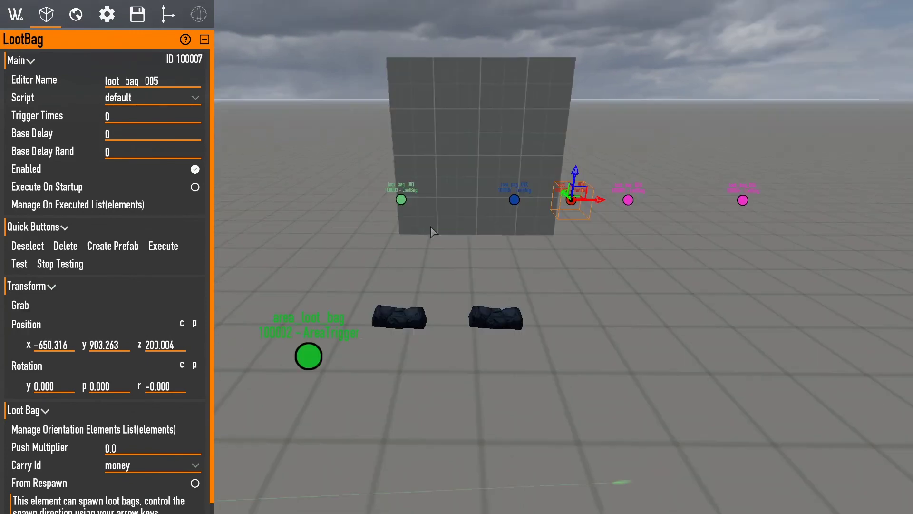
{"action": "left_click", "coordinate": [398, 200]}
{"action": "left_click", "coordinate": [515, 199]}
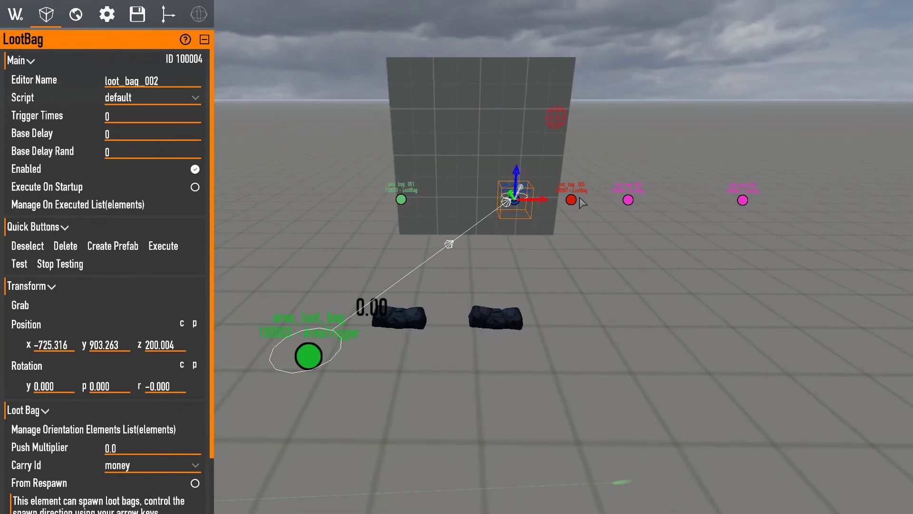
{"action": "left_click", "coordinate": [628, 199]}
{"action": "left_click", "coordinate": [303, 371]}
Set the Carry Id of loot_bag_005 to diamonds and rename the element to loot_bag_diamond
{"action": "left_click", "coordinate": [571, 199]}
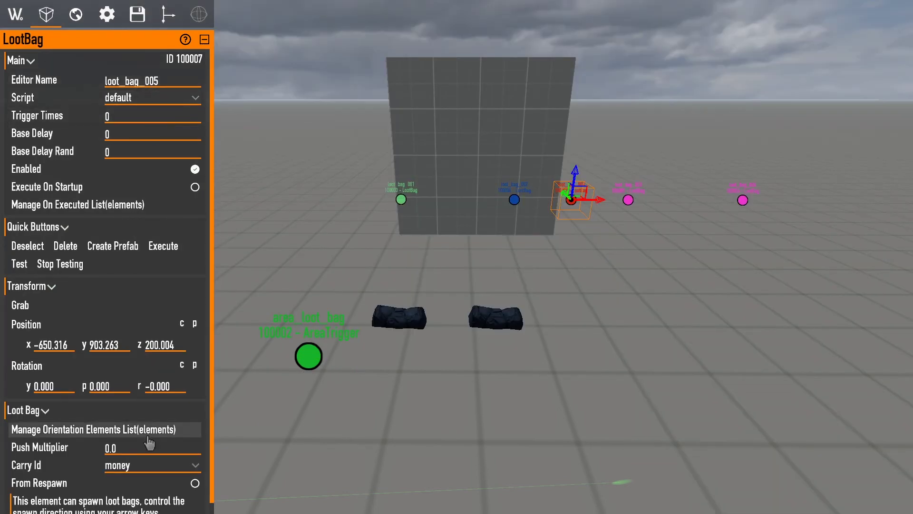
{"action": "left_click", "coordinate": [148, 465]}
{"action": "left_click", "coordinate": [105, 358]}
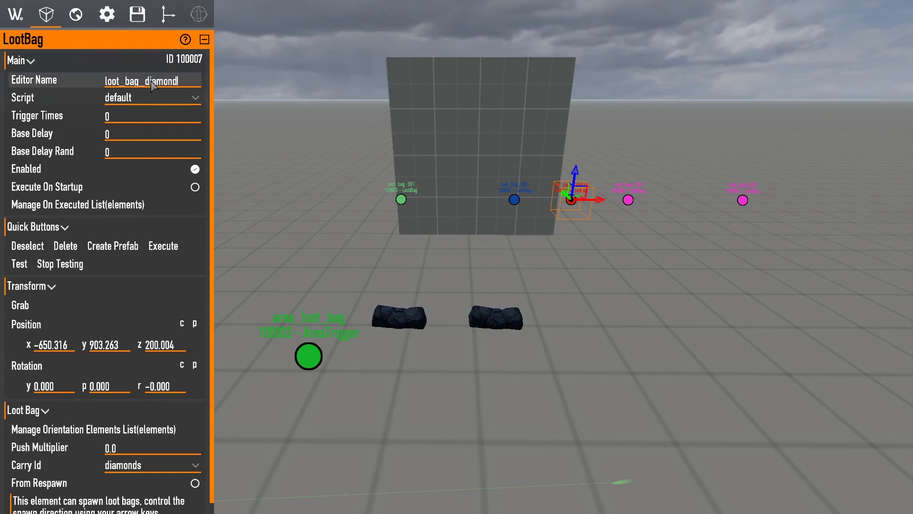
Search for loot_bag in the On Executed list of area_loot_bag and add loot_bag_diamond to it
{"action": "left_click", "coordinate": [289, 327]}
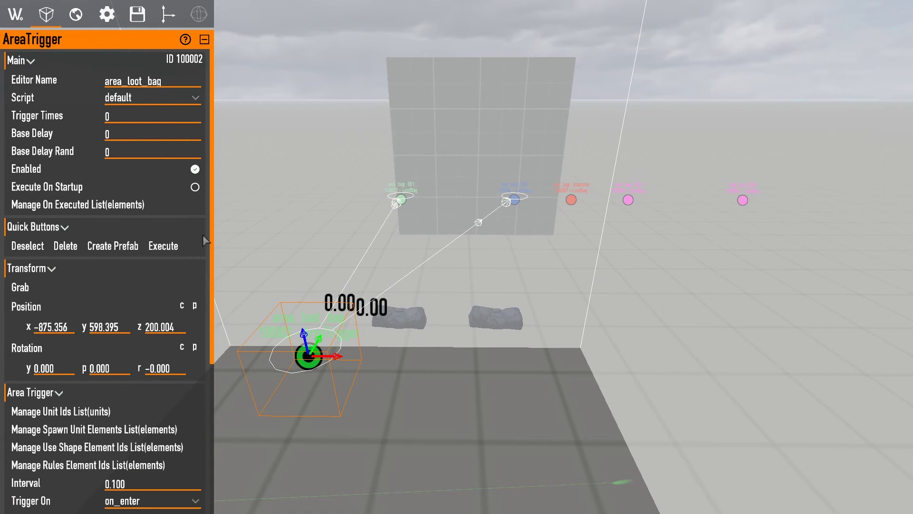
{"action": "left_click", "coordinate": [135, 205]}
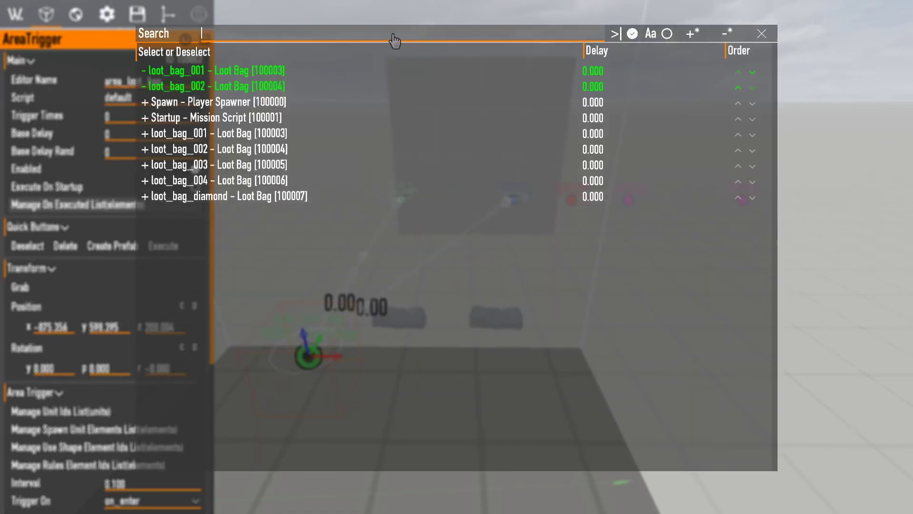
{"action": "type", "text": "loot_bag"}
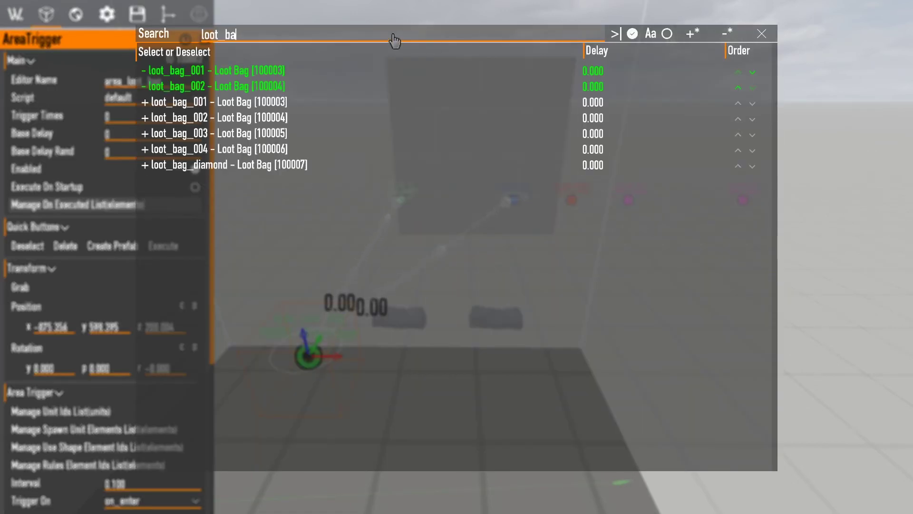
{"action": "left_click", "coordinate": [158, 167]}
{"action": "key", "text": "Return"}
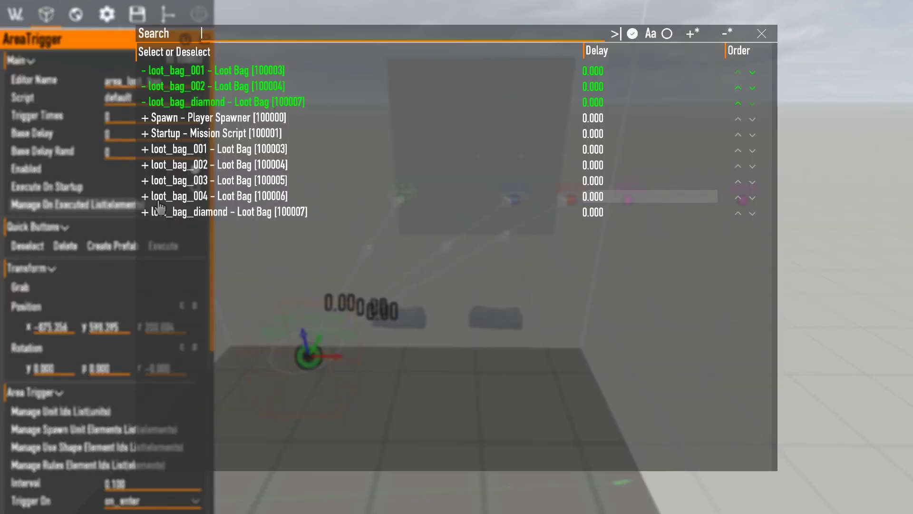
Switch case-sensitive search on and back off in the trigger's On Executed list
{"action": "left_click", "coordinate": [143, 205]}
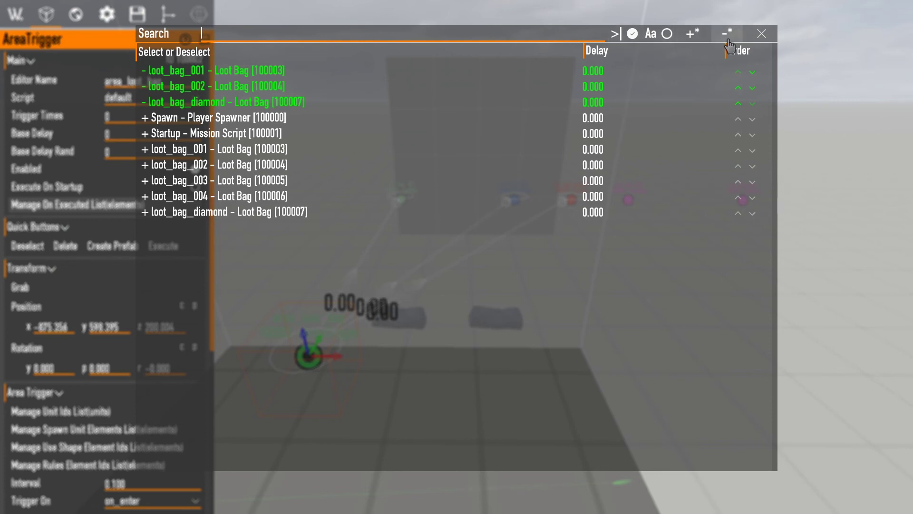
{"action": "left_click", "coordinate": [665, 35]}
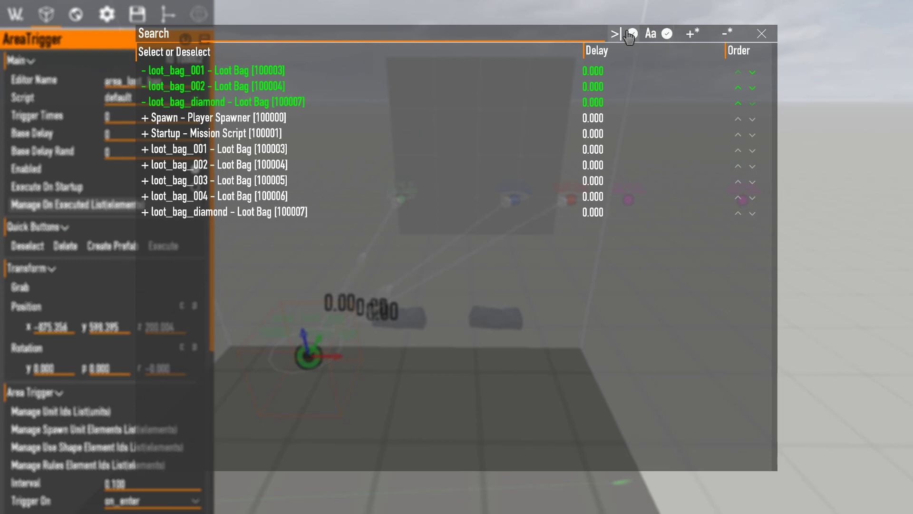
{"action": "left_click", "coordinate": [666, 34]}
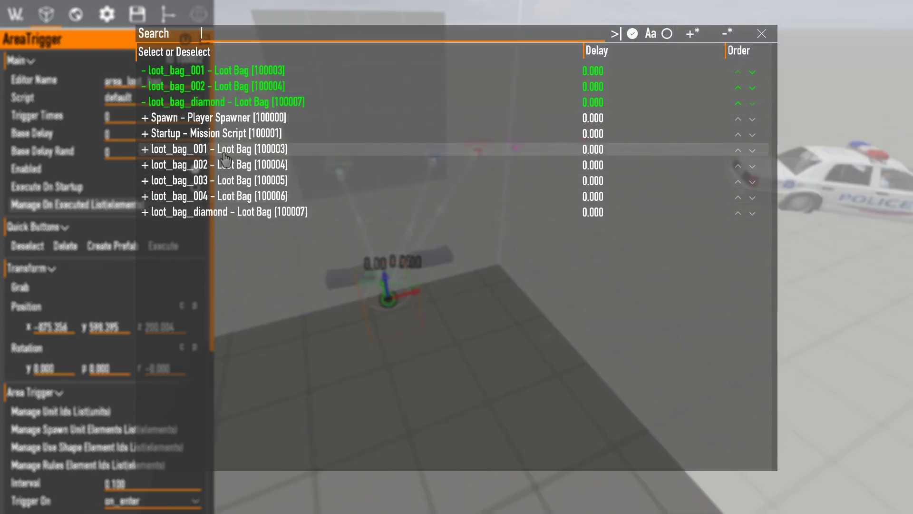
Bulk-add every listed element to the trigger's On Executed list and remove all entries again
{"action": "left_click", "coordinate": [695, 34]}
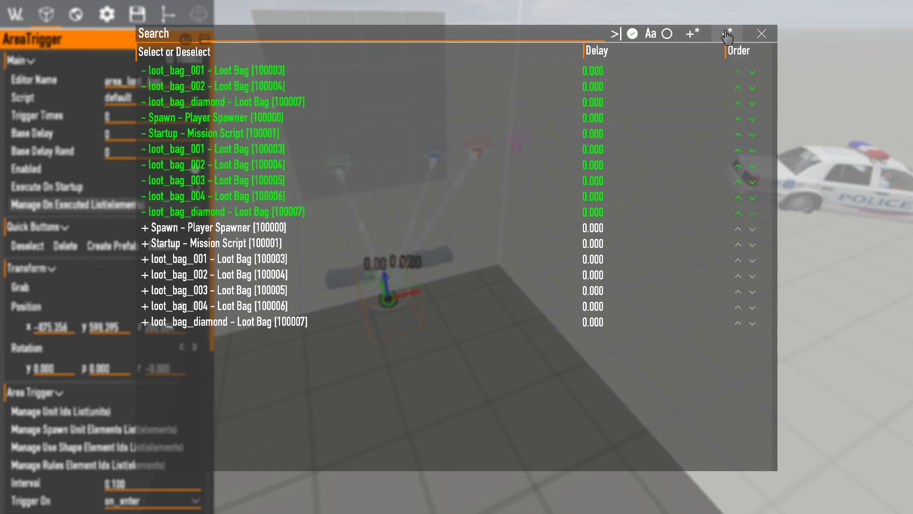
{"action": "left_click", "coordinate": [727, 35]}
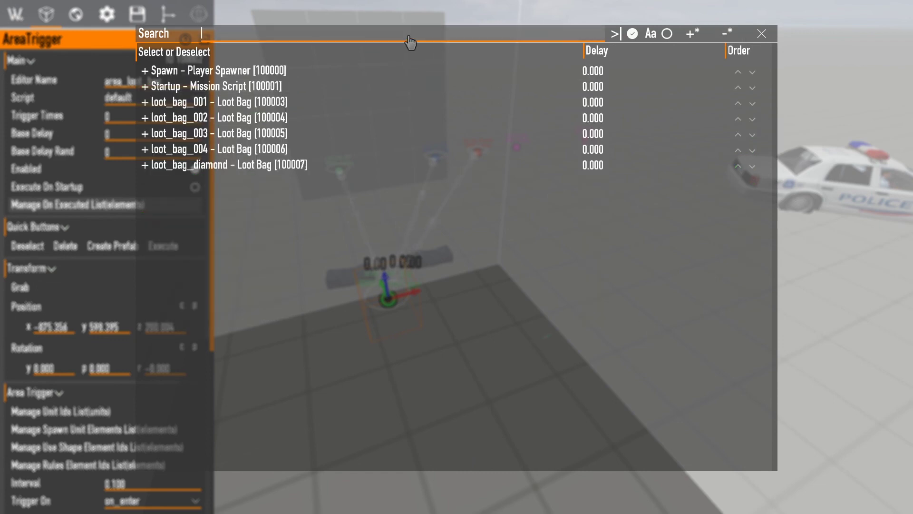
Filter the On Executed elements by loot, bulk-add all the matching loot bags, and close the list
{"action": "type", "text": "loot"}
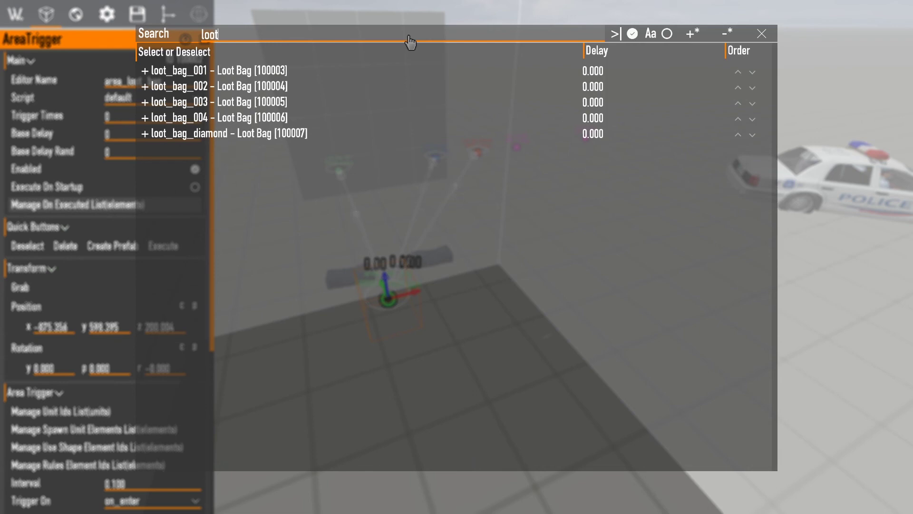
{"action": "left_click", "coordinate": [694, 38]}
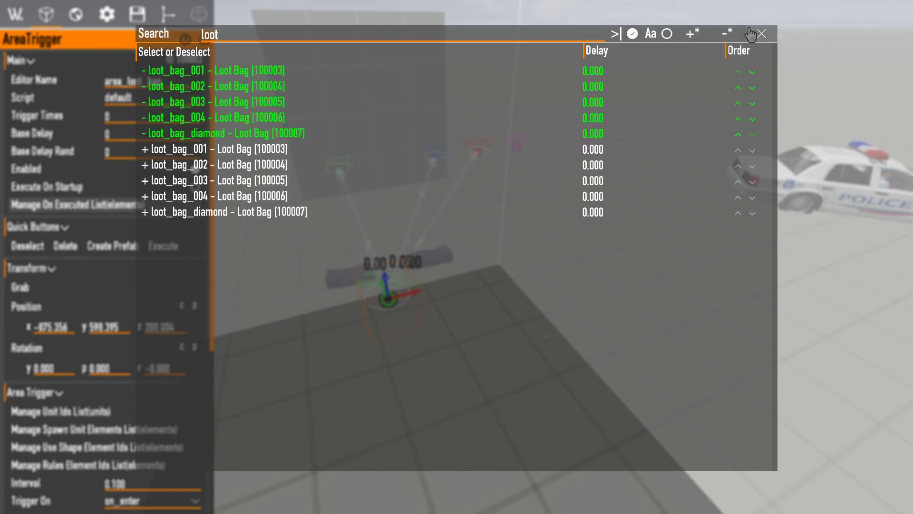
{"action": "key", "text": "BackSpace"}
{"action": "key", "text": "BackSpace"}
{"action": "key", "text": "BackSpace"}
{"action": "key", "text": "BackSpace"}
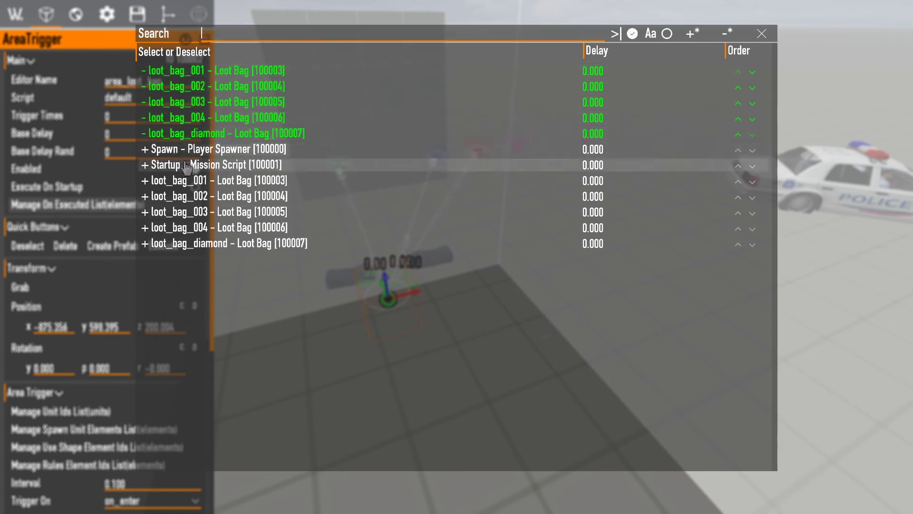
{"action": "left_click", "coordinate": [756, 34]}
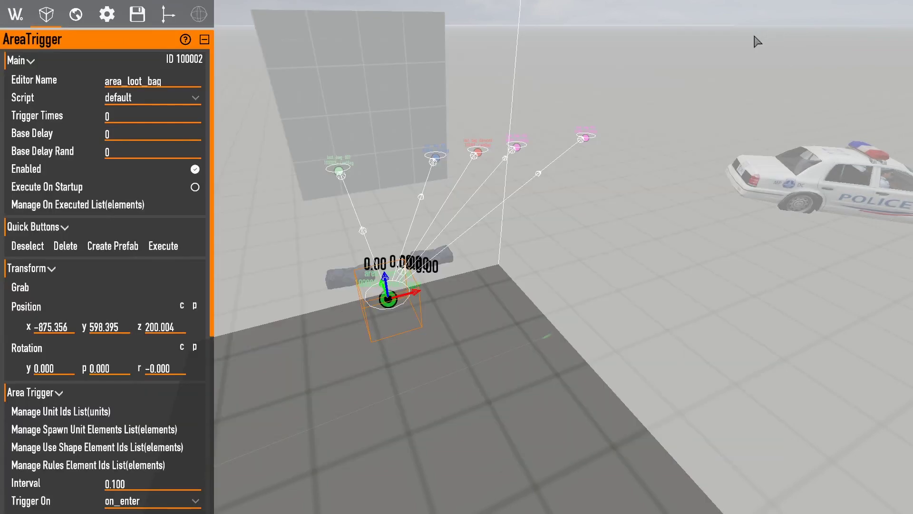
Play-test the trigger linked to all the loot bags by moving in and out of its area, and return to the editor
{"action": "left_click", "coordinate": [77, 205]}
{"action": "key", "text": "Escape"}
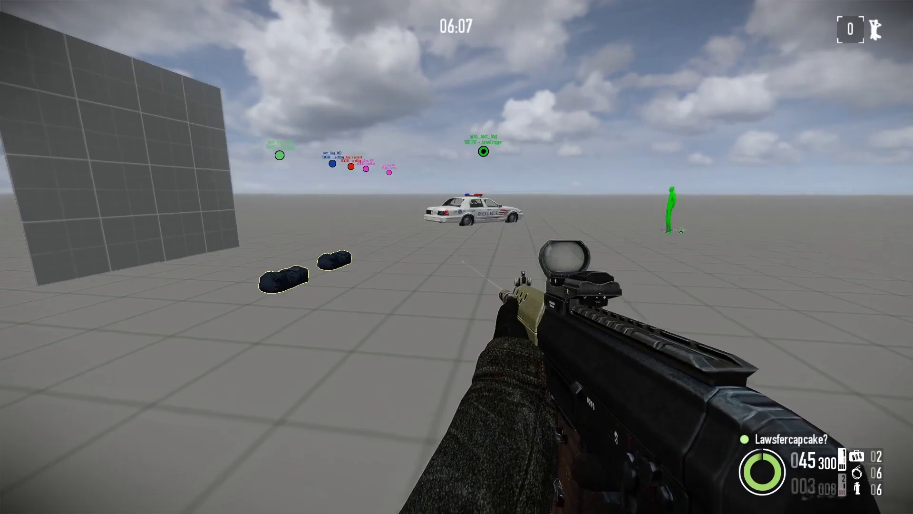
{"action": "key", "text": "s"}
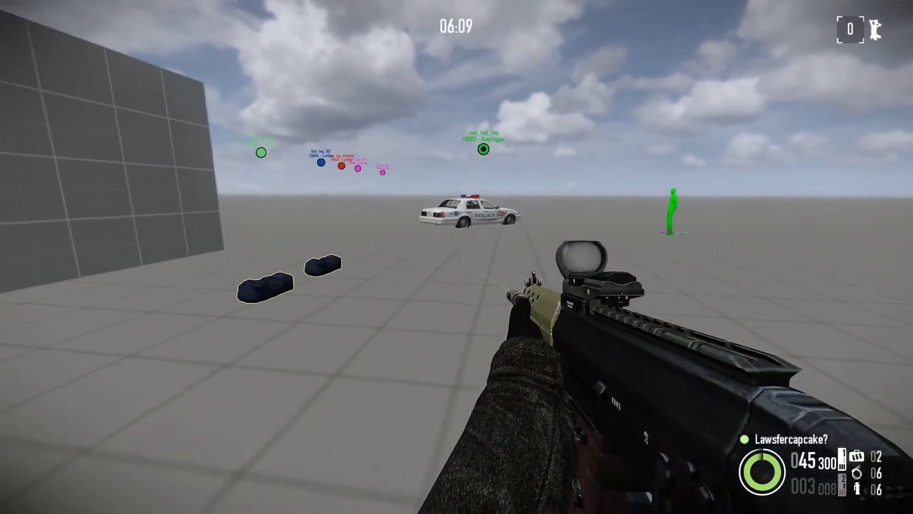
{"action": "key", "text": "w"}
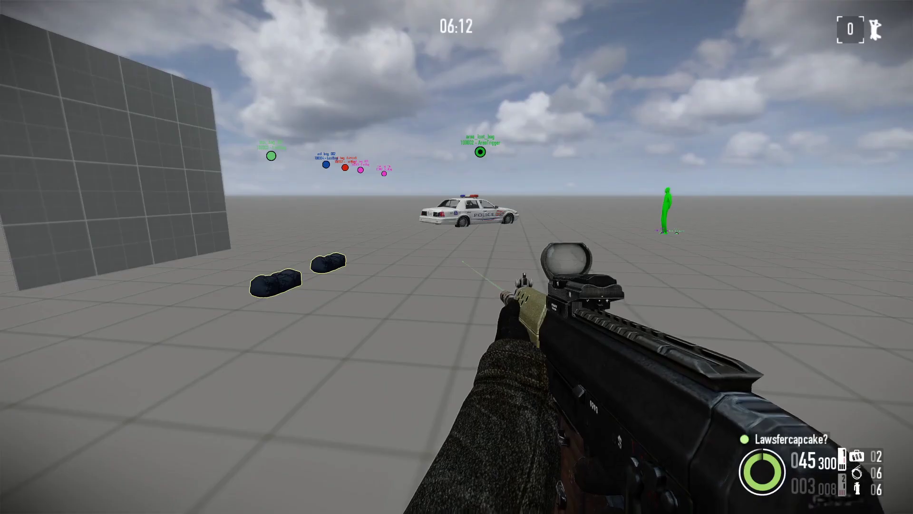
{"action": "key", "text": "w"}
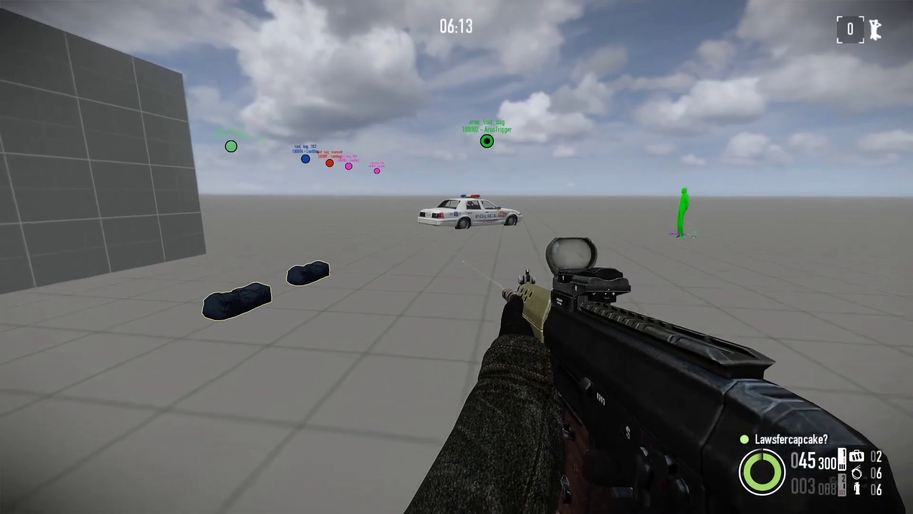
{"action": "key", "text": "s"}
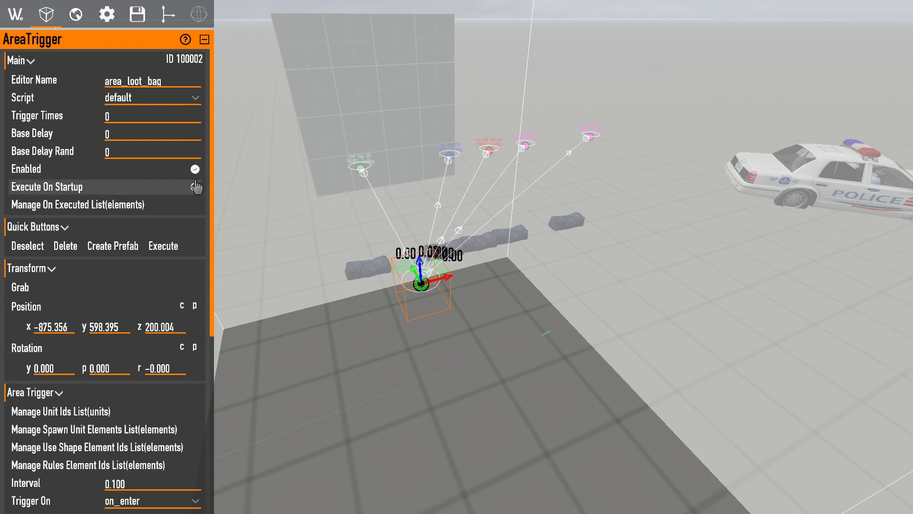
Move the Startup mission script away from the player spawner along the Y axis to -197.070
{"action": "key", "text": "shift+s"}
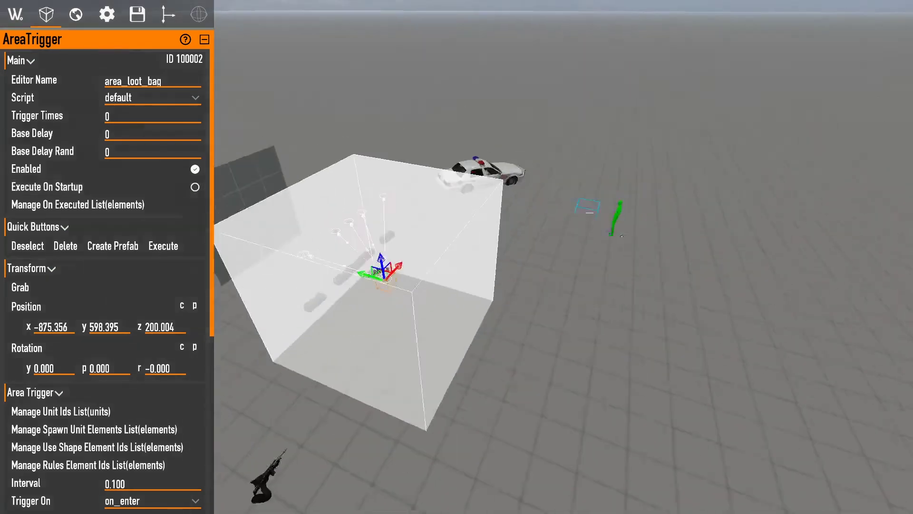
{"action": "key", "text": "shift+w"}
{"action": "key", "text": "shift+s"}
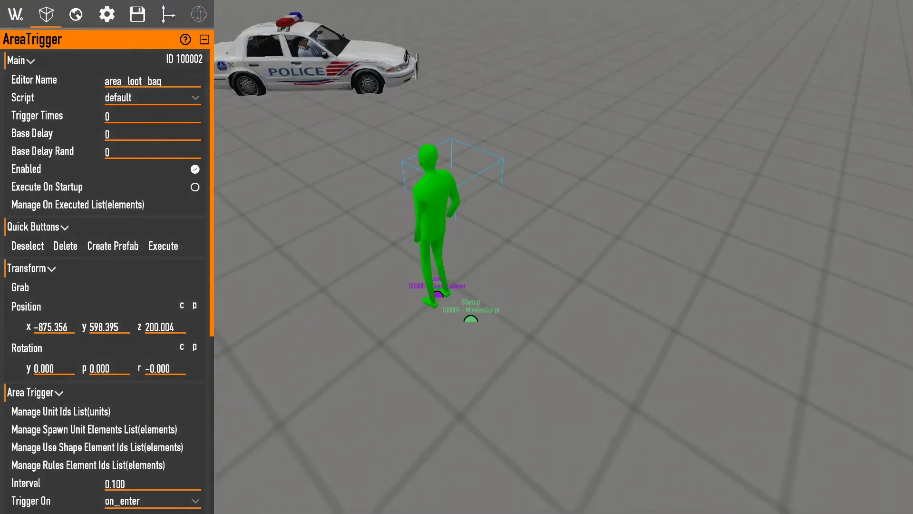
{"action": "left_click", "coordinate": [450, 308]}
{"action": "key", "text": "shift+w"}
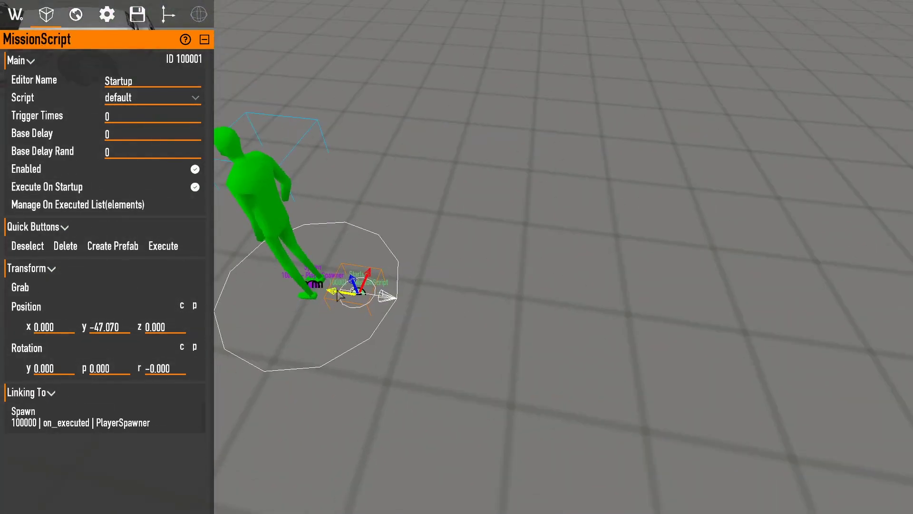
{"action": "left_click_drag", "start_coordinate": [336, 295], "coordinate": [499, 335]}
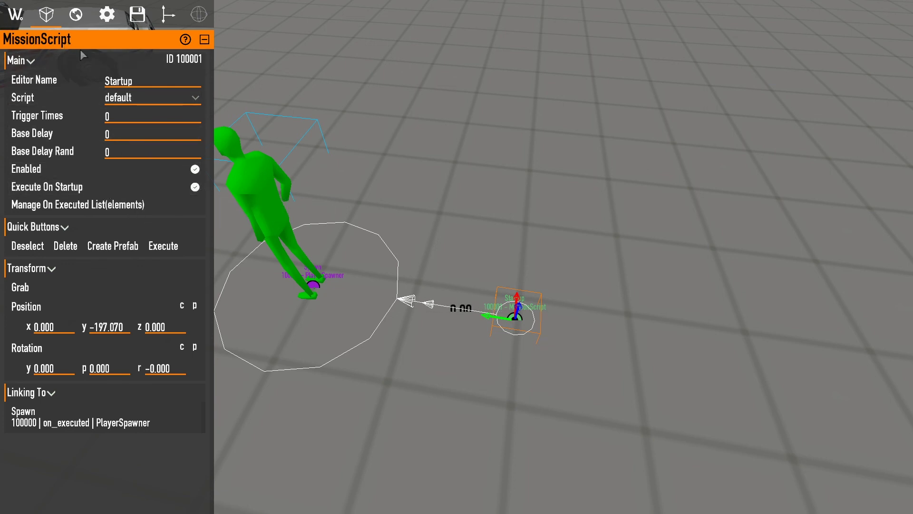
Inspect the On Executed list of the Startup mission script and its link to the Spawn player spawner
{"action": "left_click", "coordinate": [164, 205]}
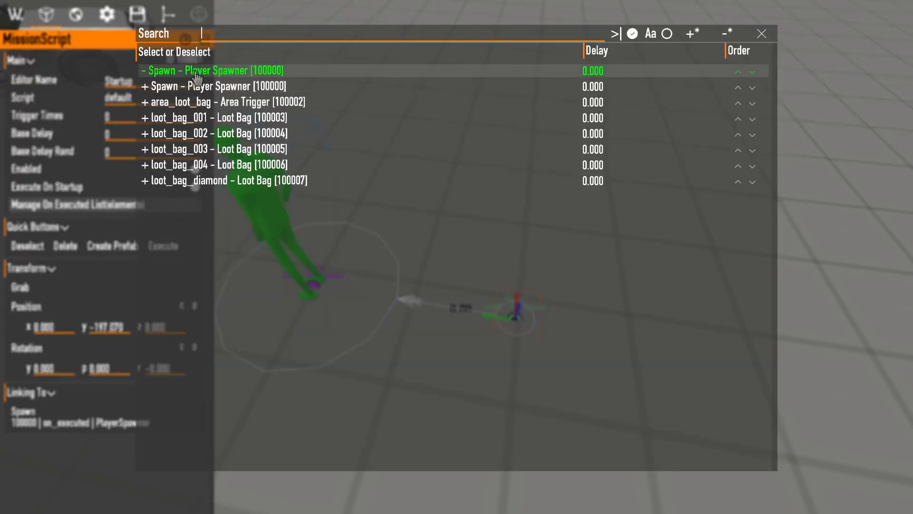
{"action": "key", "text": "Escape"}
{"action": "right_click_drag", "start_coordinate": [343, 97], "coordinate": [252, 74]}
{"action": "key", "text": "w"}
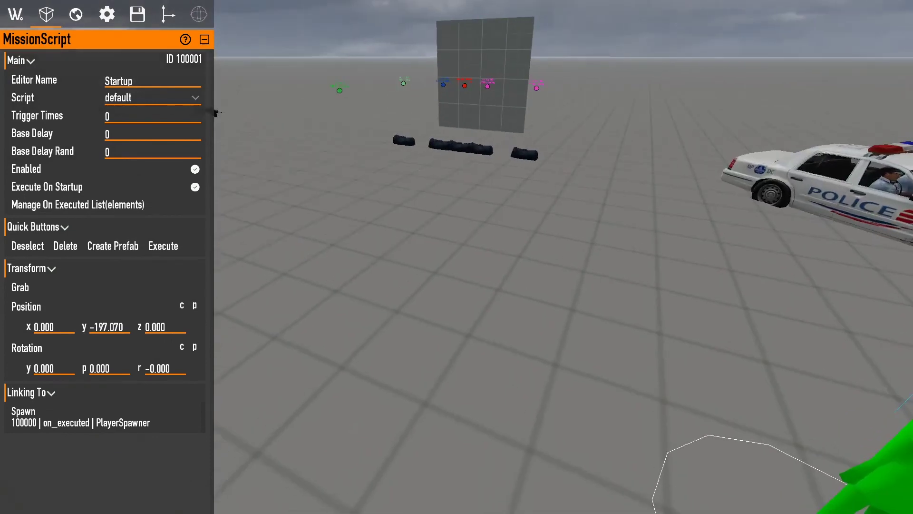
{"action": "key", "text": "f"}
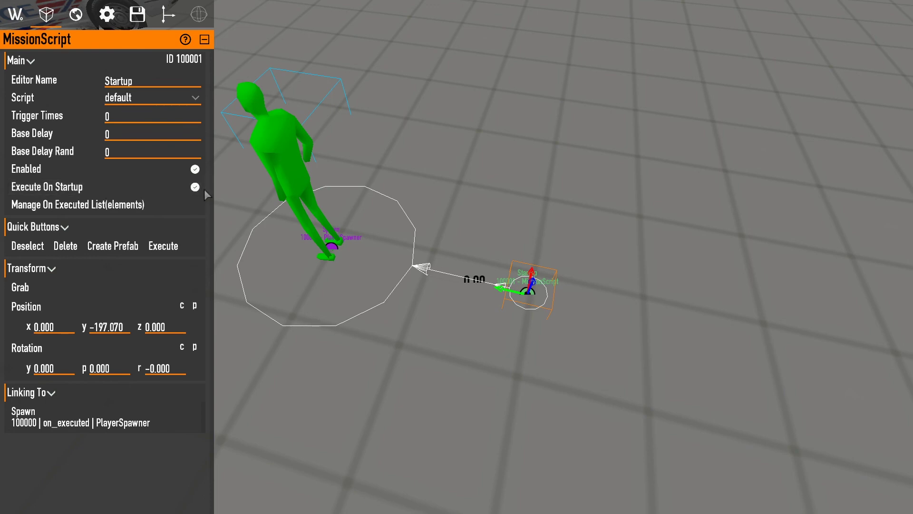
{"action": "left_click", "coordinate": [170, 205]}
{"action": "key", "text": "Escape"}
{"action": "left_click", "coordinate": [291, 163]}
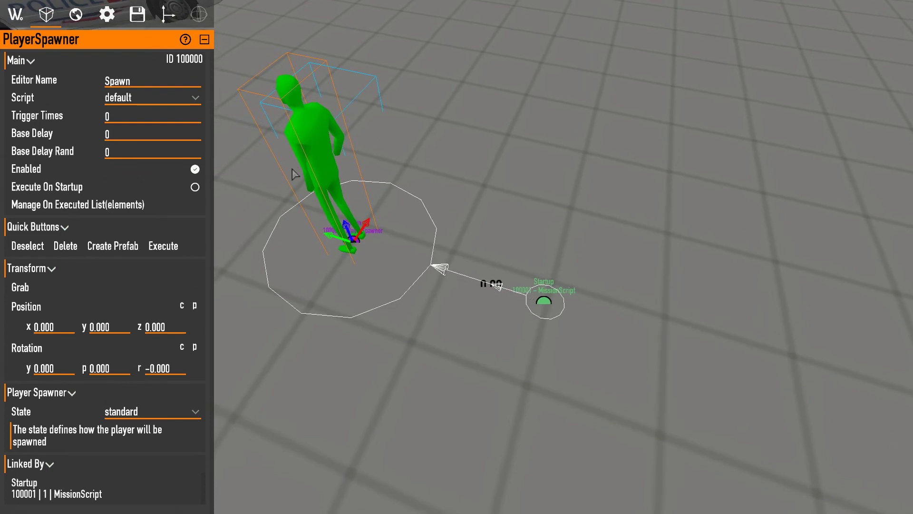
Return to play mode and view the spawned loot bags and mission elements from inside the level
{"action": "right_click_drag", "start_coordinate": [374, 205], "coordinate": [295, 166]}
{"action": "key", "text": "s"}
{"action": "key", "text": "w"}
{"action": "key", "text": "F10"}
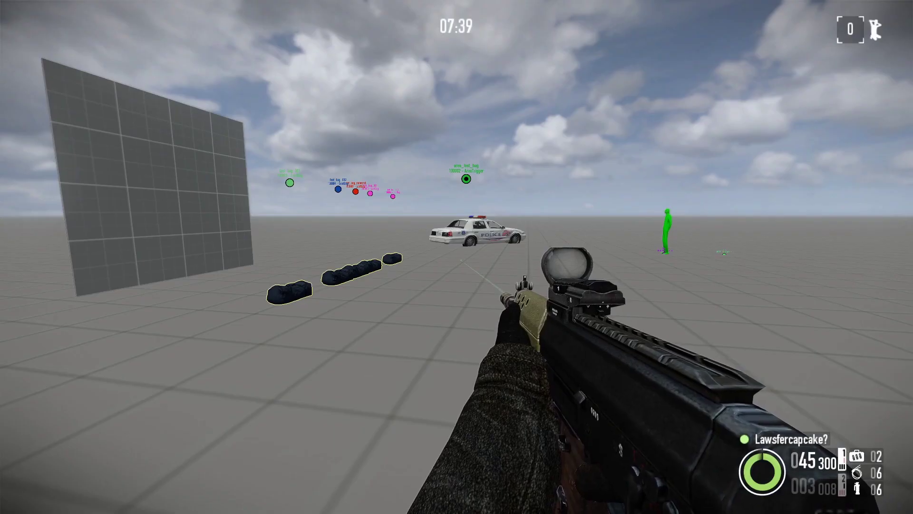
{"action": "key", "text": "a"}
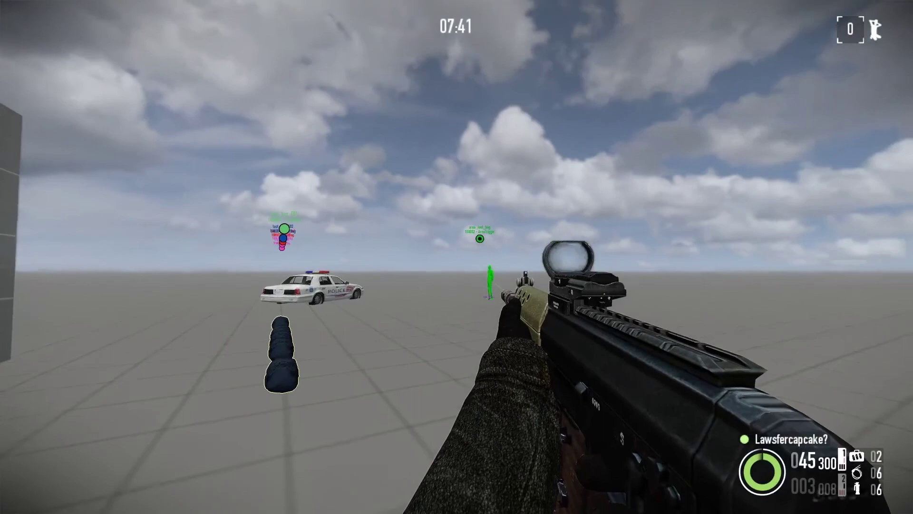
{"action": "right_click", "coordinate": [456, 257]}
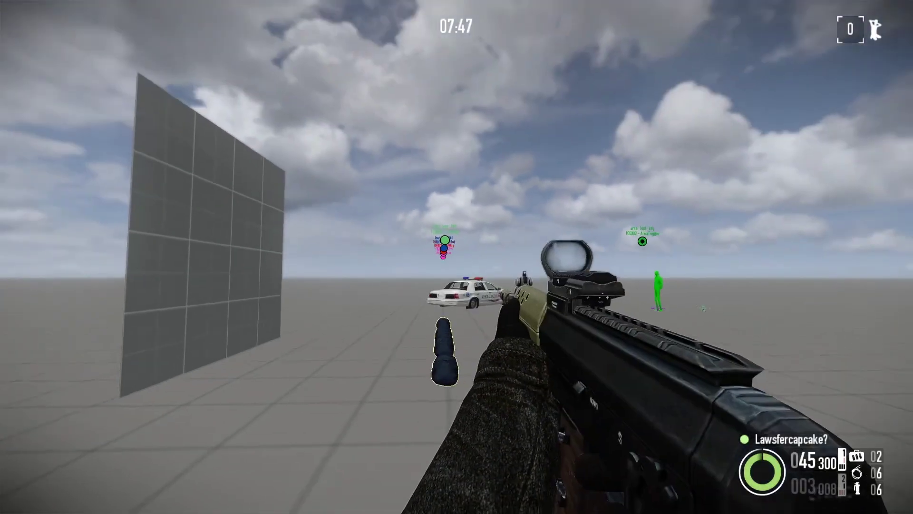
{"action": "key", "text": "F10"}
{"action": "scroll", "coordinate": [115, 109], "scroll_direction": "up", "scroll_amount": 4}
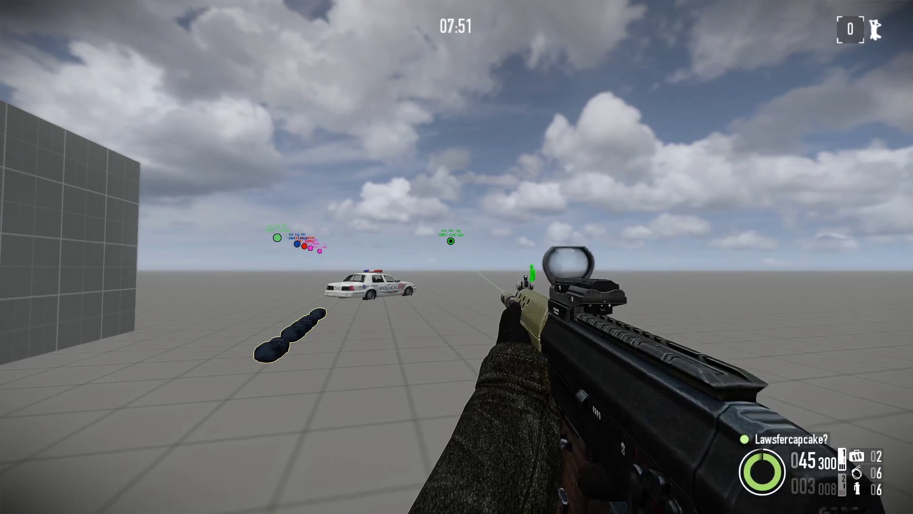
{"action": "right_click", "coordinate": [457, 257]}
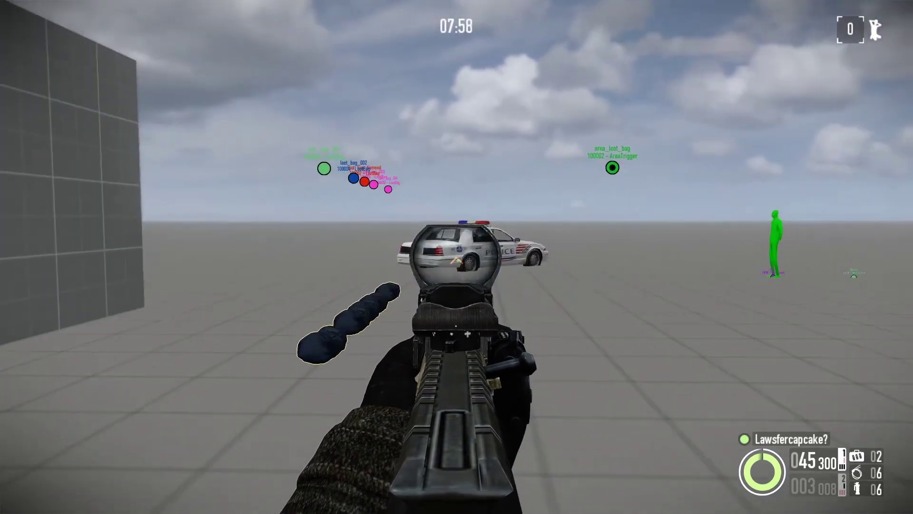
{"action": "right_click", "coordinate": [457, 257]}
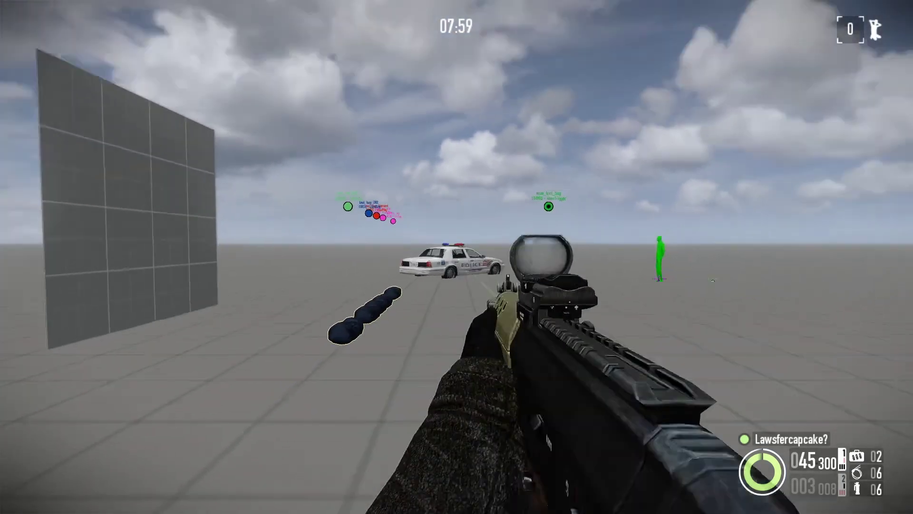